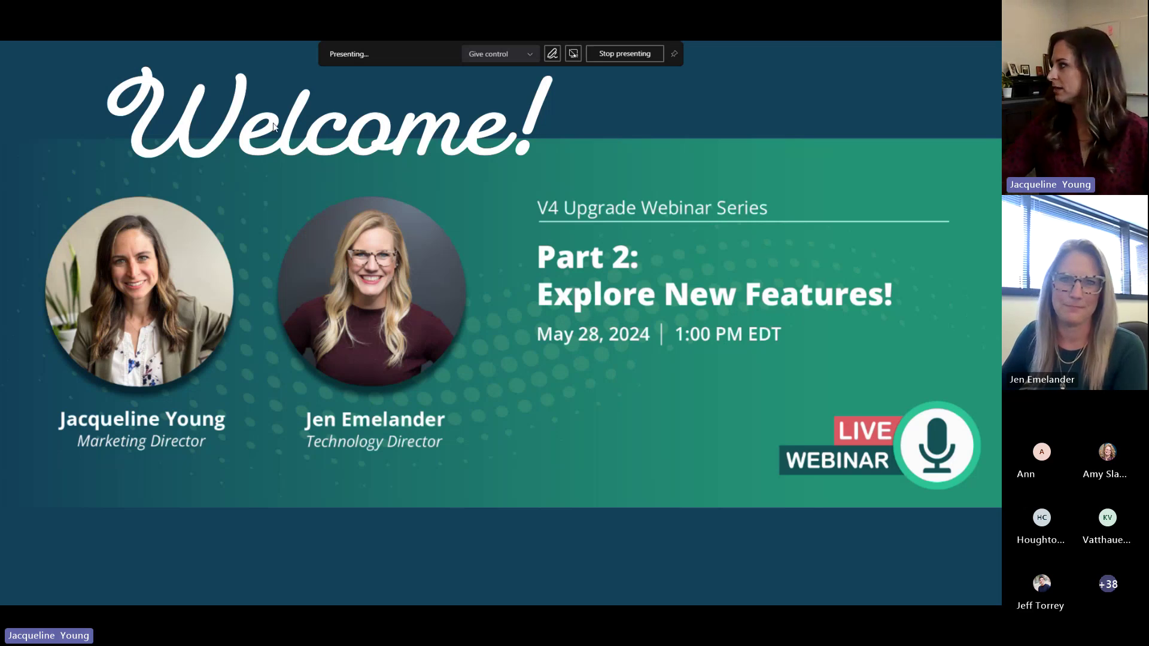
{"action": "key", "text": "Right"}
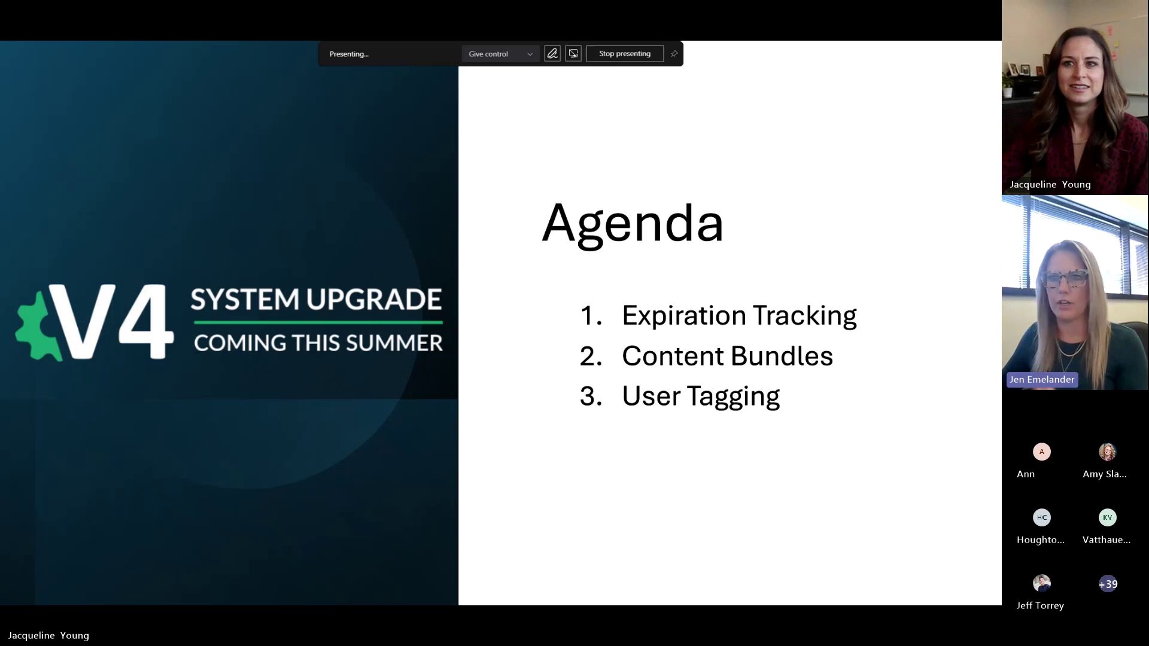
{"action": "key", "text": "ctrl+shift+e"}
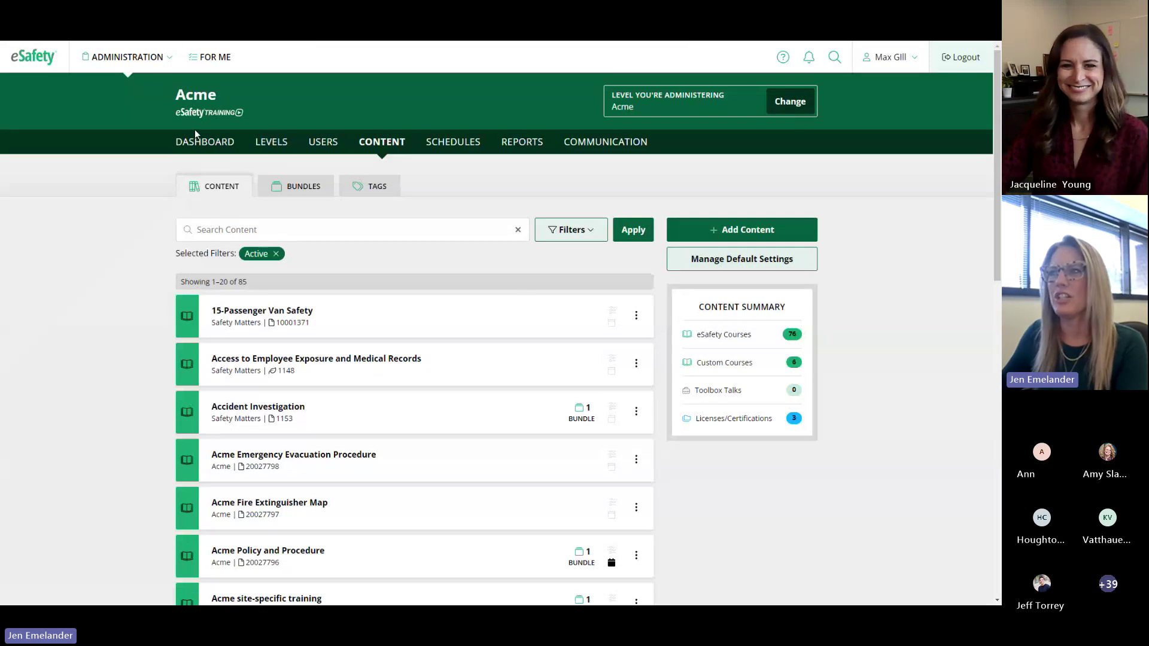
Review the administration dashboard, the content library's summary of content types, and the options for adding content.
{"action": "left_click", "coordinate": [208, 149]}
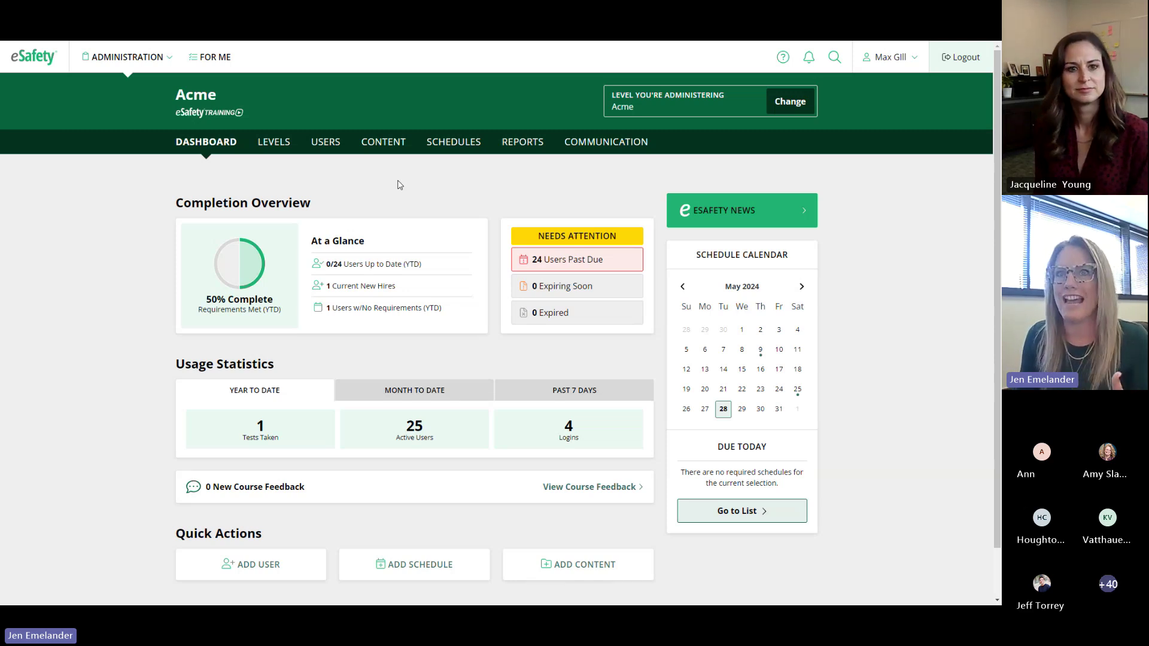
{"action": "left_click", "coordinate": [383, 142]}
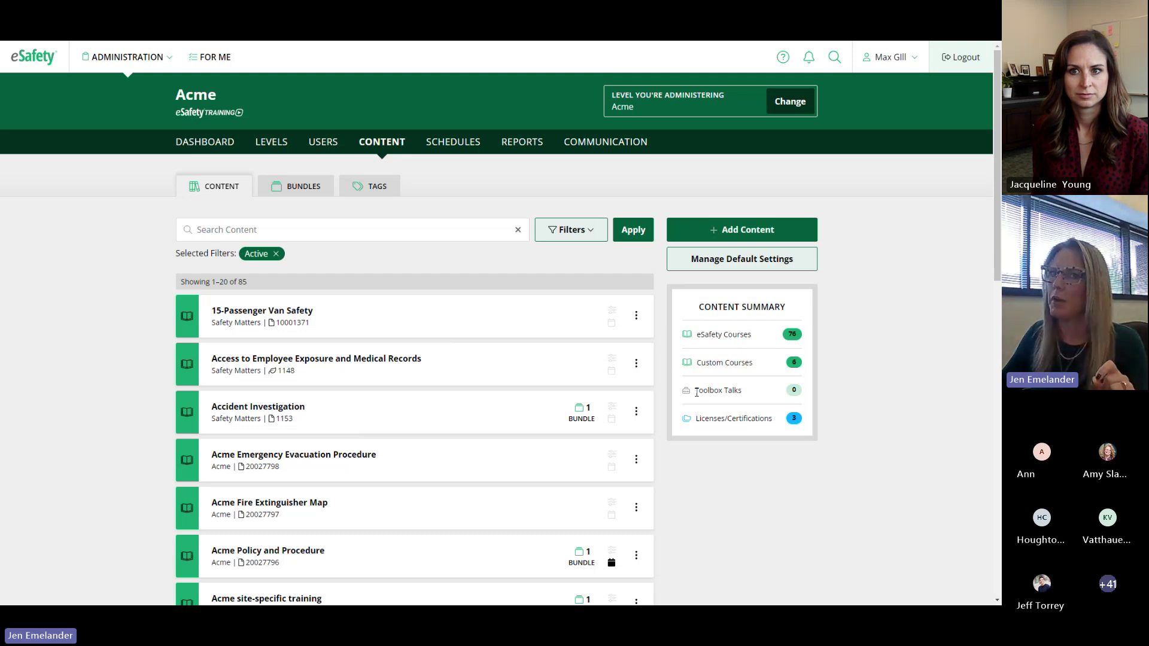
{"action": "left_click_drag", "start_coordinate": [696, 392], "coordinate": [742, 391]}
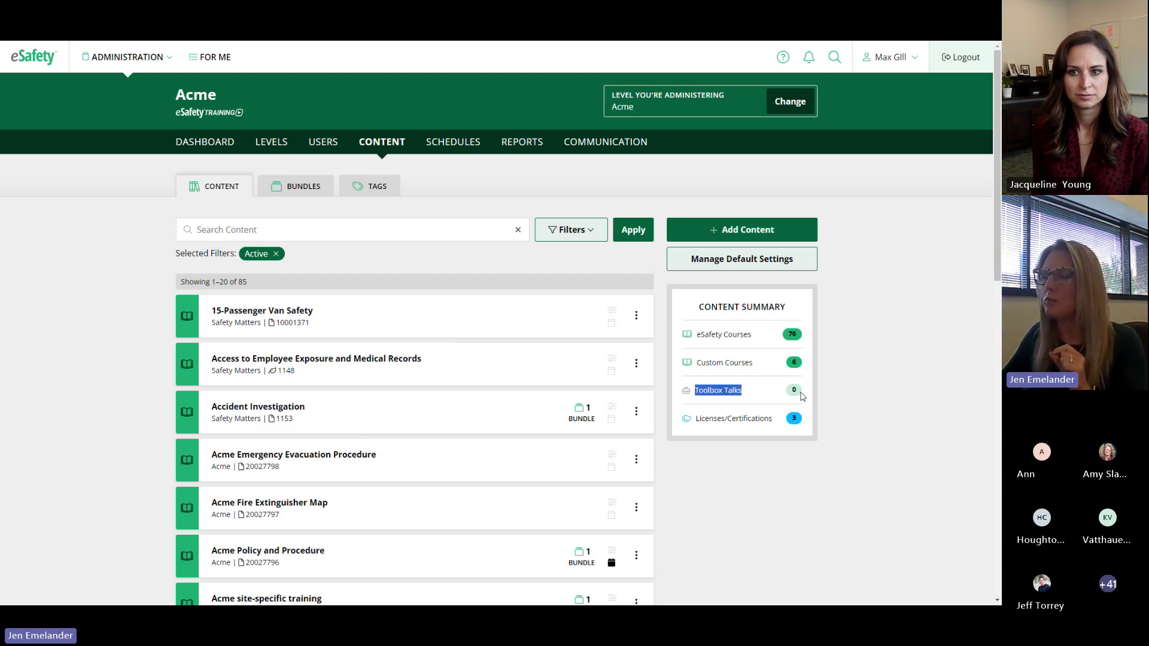
{"action": "left_click", "coordinate": [738, 407]}
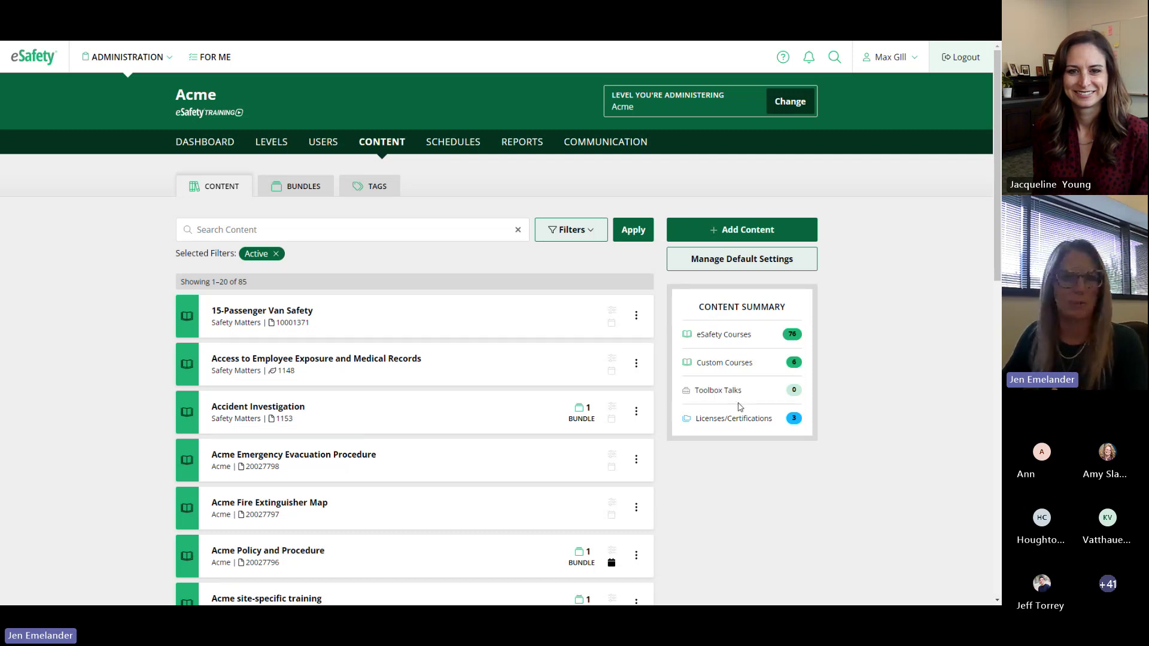
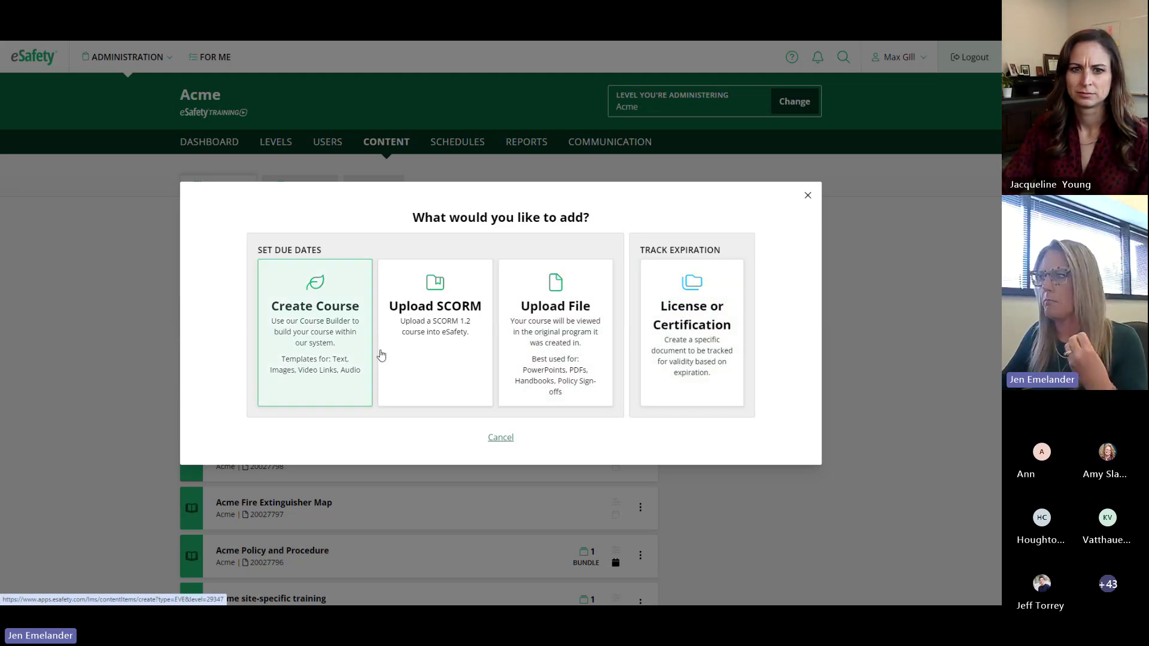
{"action": "left_click", "coordinate": [809, 196]}
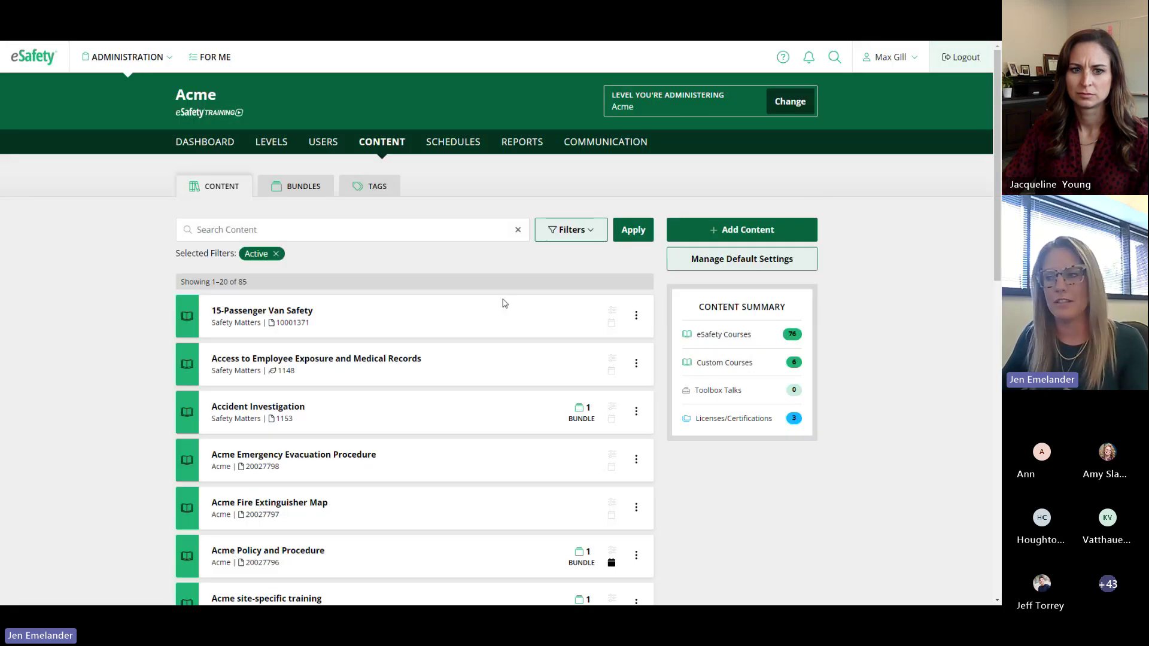
Filter the active content list by the License/Certification content type.
{"action": "left_click", "coordinate": [572, 230]}
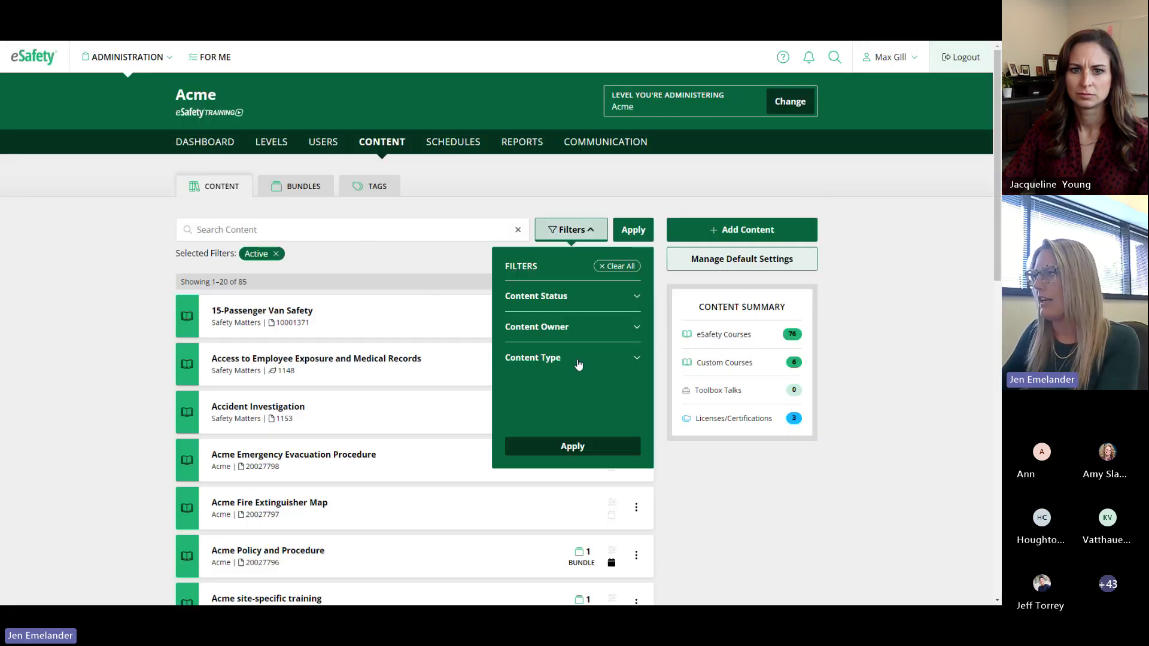
{"action": "left_click", "coordinate": [533, 358]}
{"action": "left_click", "coordinate": [511, 394]}
{"action": "left_click", "coordinate": [565, 452]}
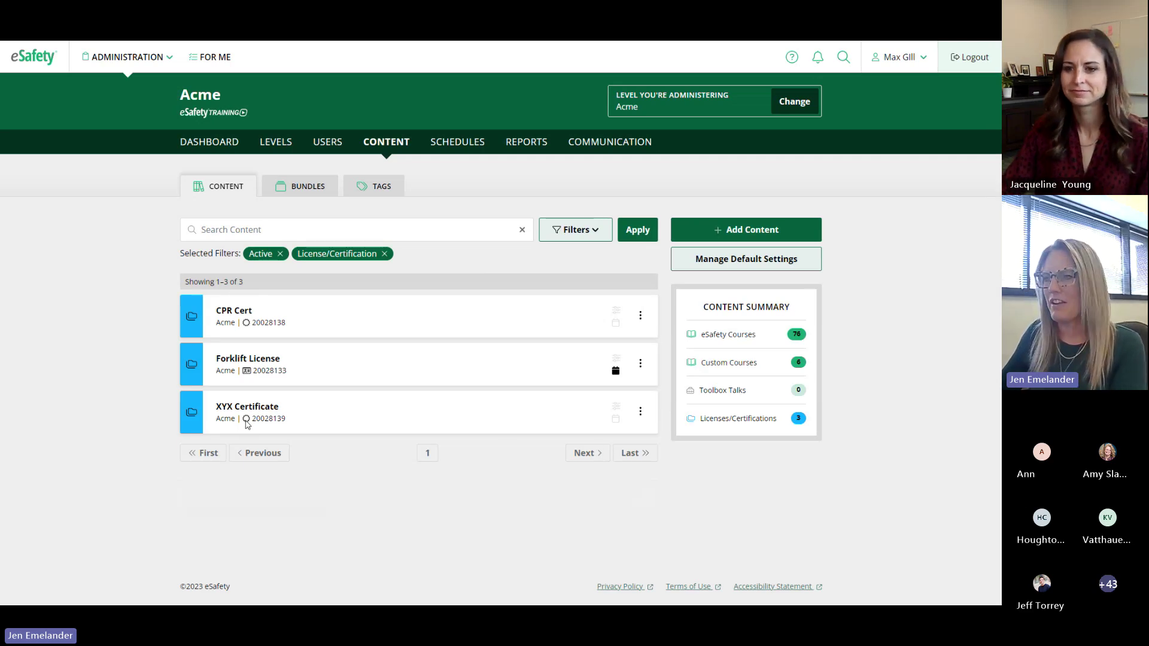
Open the Forklift License item and view its schedules.
{"action": "left_click", "coordinate": [259, 360]}
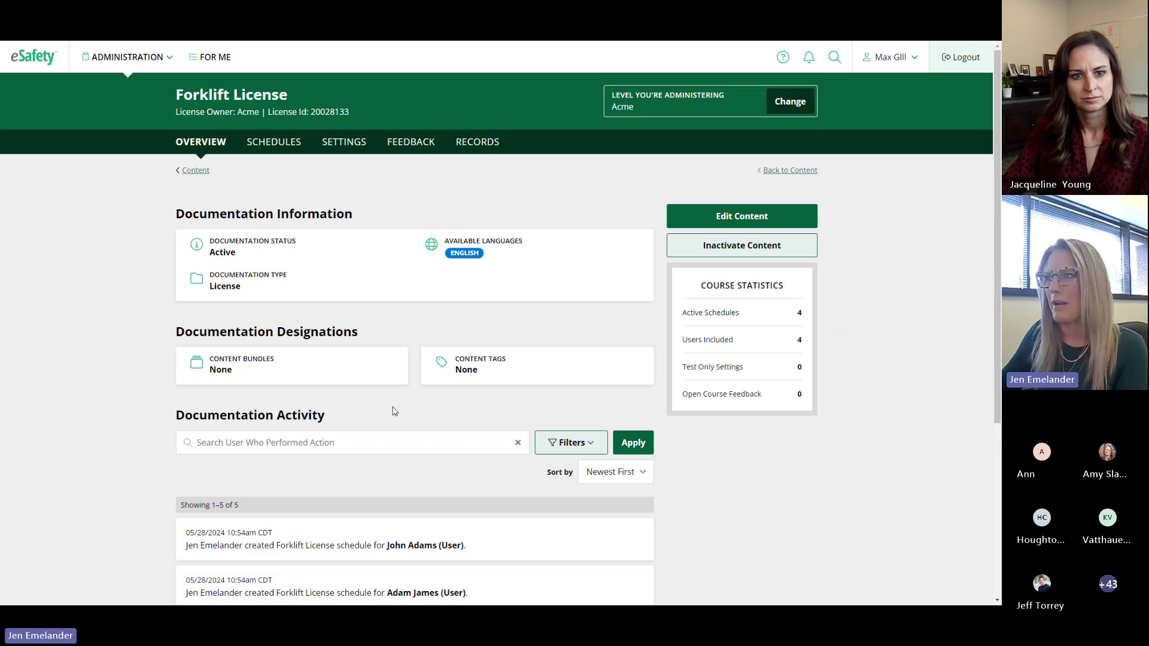
{"action": "left_click", "coordinate": [274, 143]}
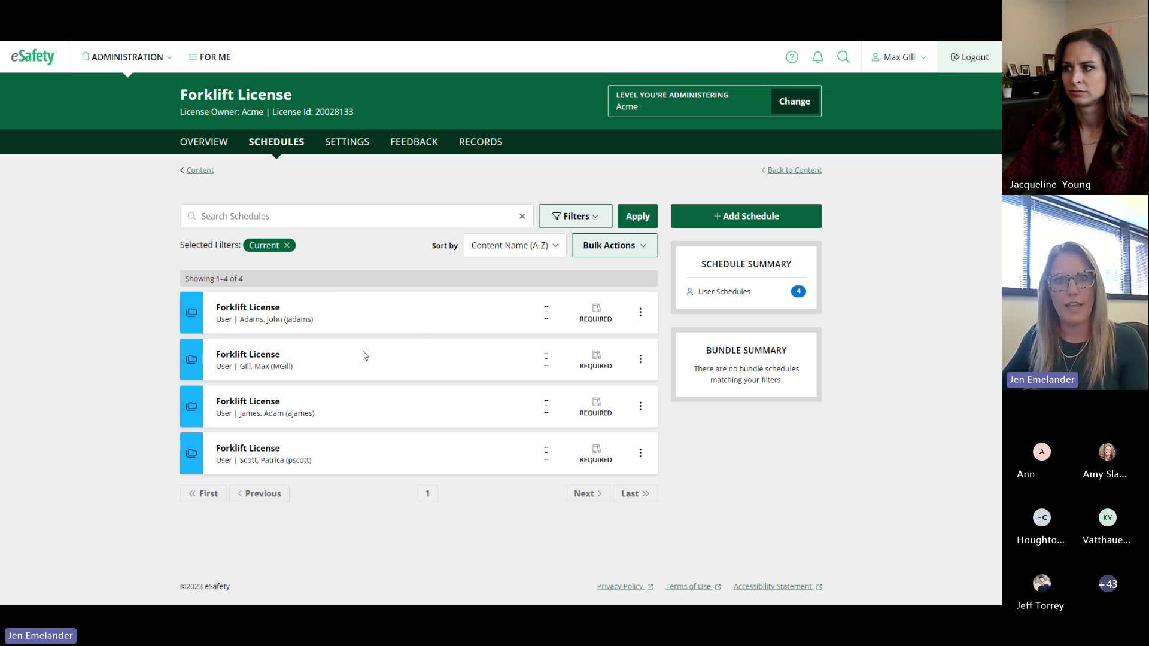
{"action": "left_click", "coordinate": [775, 220]}
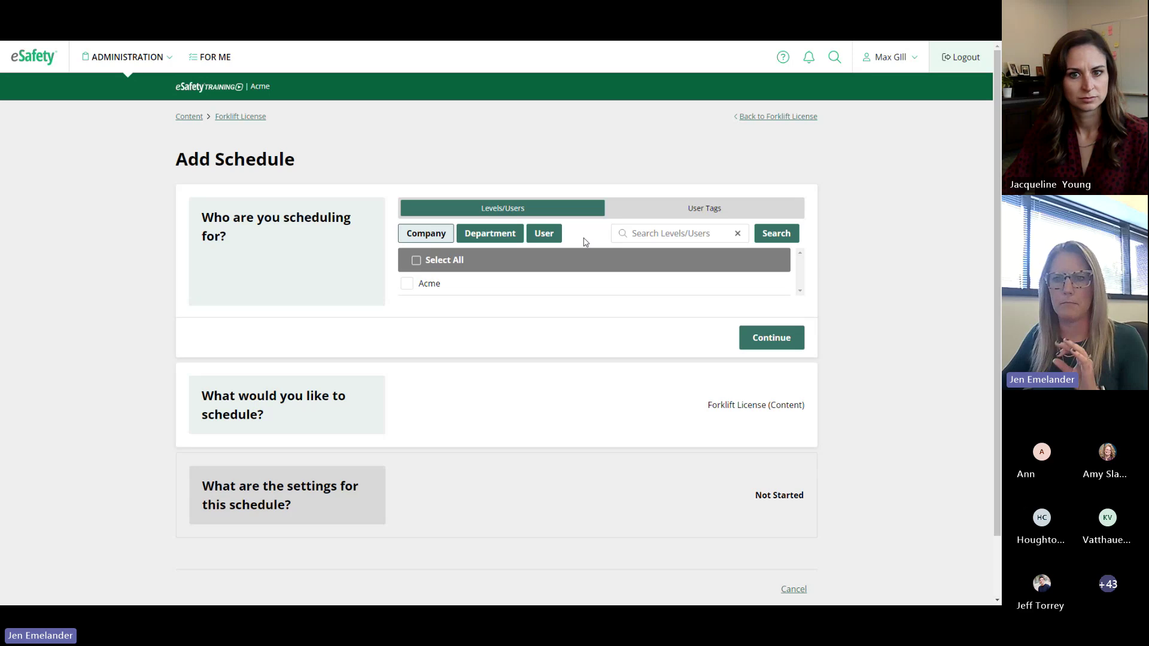
{"action": "left_click", "coordinate": [437, 287]}
{"action": "left_click", "coordinate": [783, 343]}
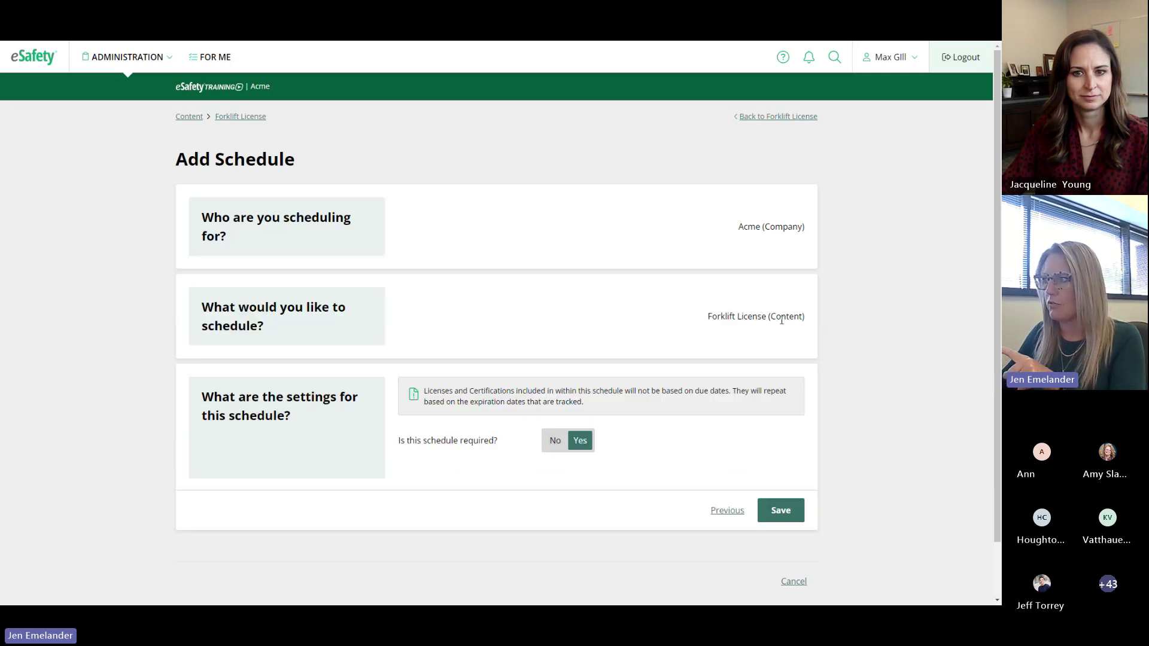
{"action": "left_click", "coordinate": [762, 504]}
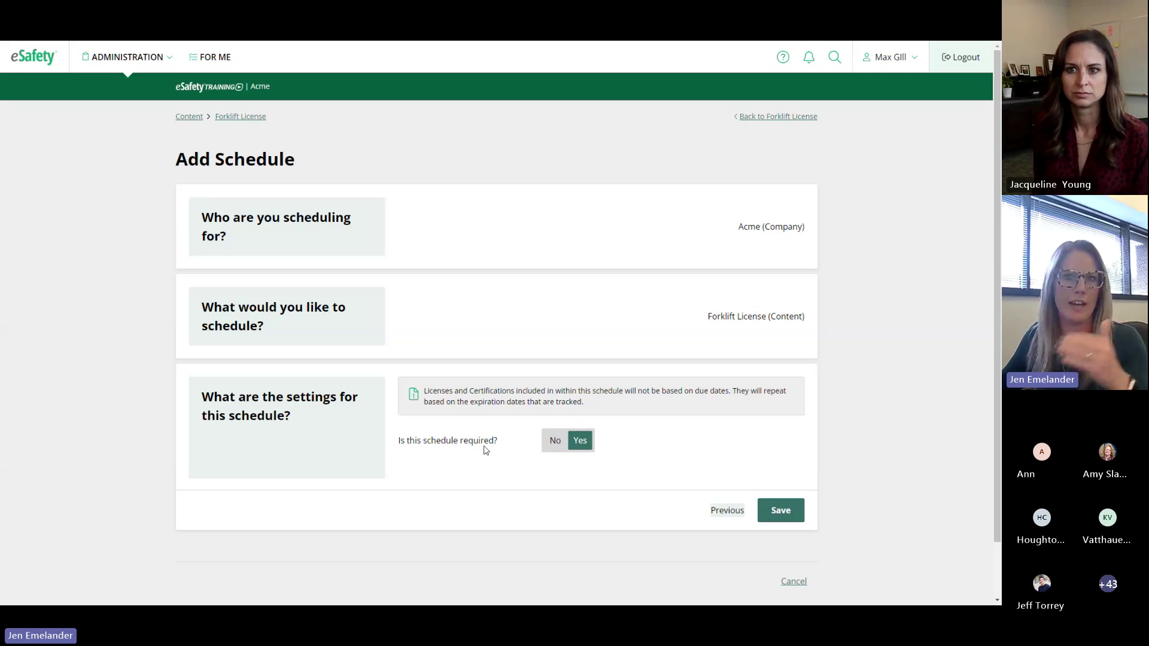
{"action": "left_click", "coordinate": [793, 582]}
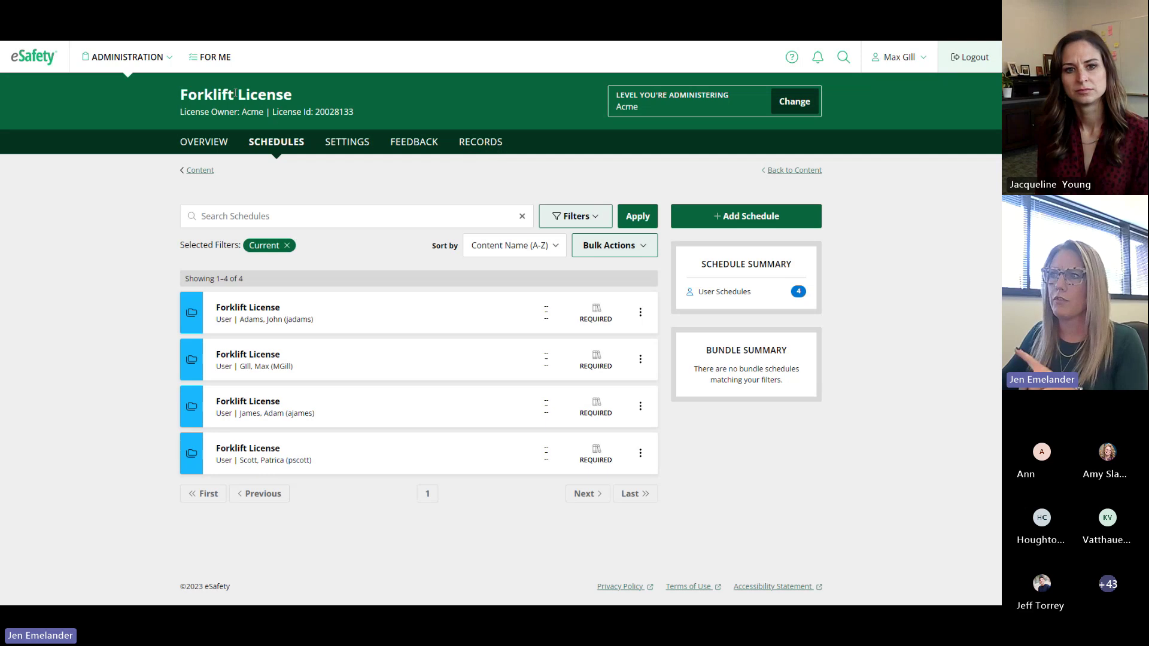
Open the Forklift License's records and examine the details of the existing license record.
{"action": "left_click", "coordinate": [488, 145]}
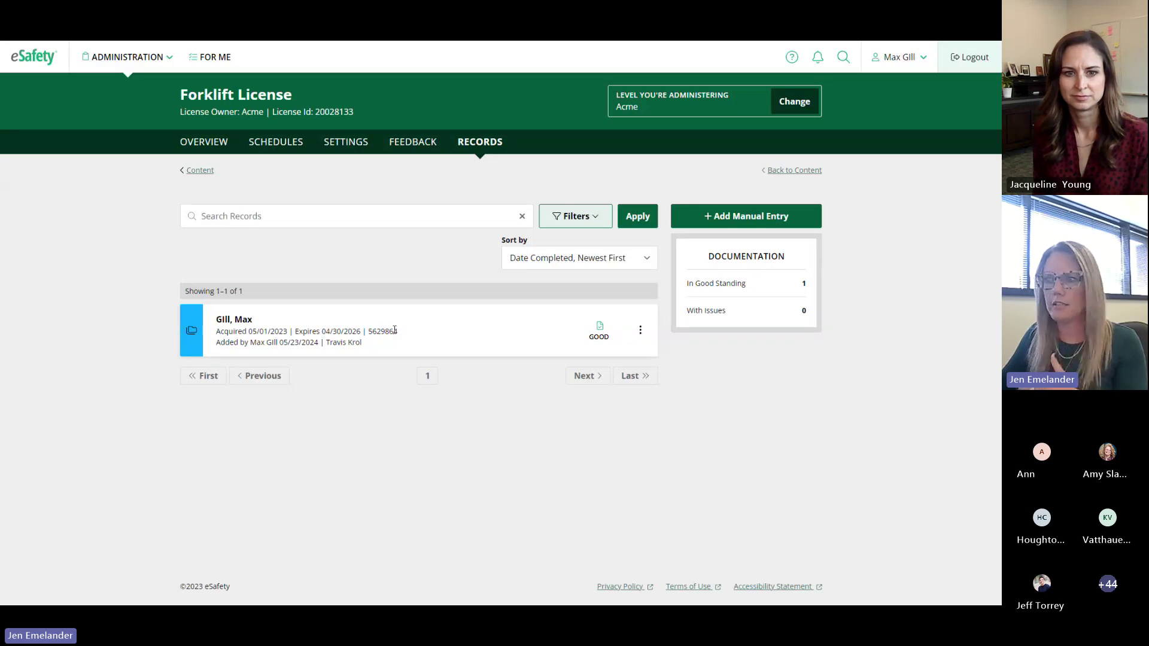
{"action": "left_click_drag", "start_coordinate": [393, 331], "coordinate": [387, 348]}
{"action": "left_click", "coordinate": [362, 345]}
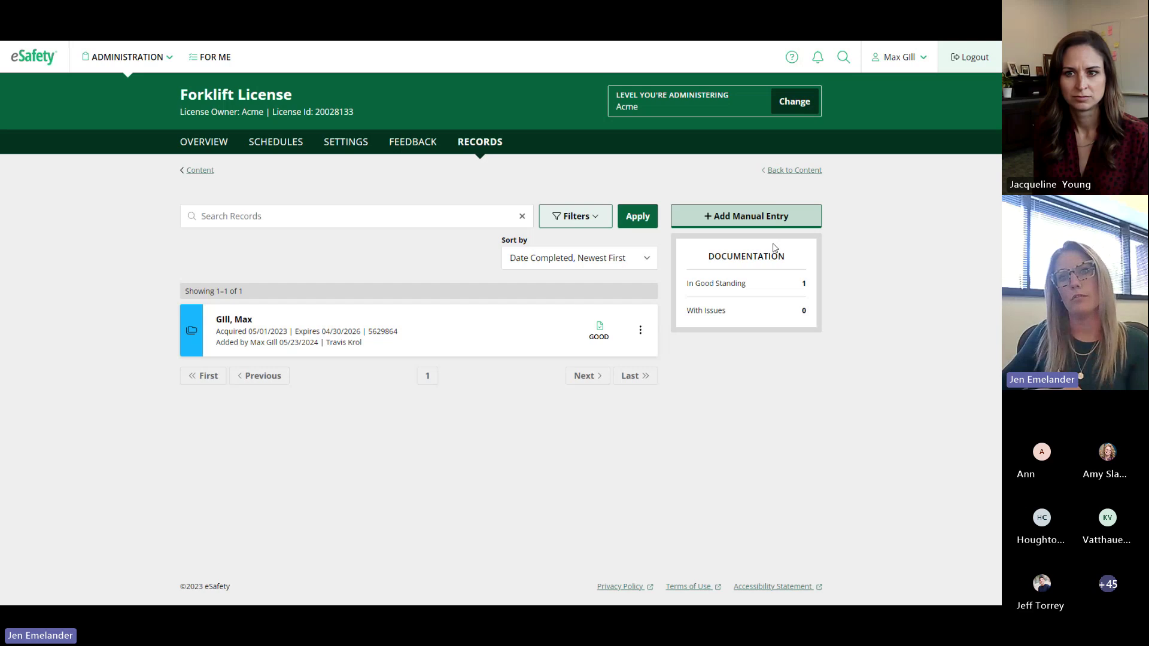
Start a manual entry for the Forklift License and select the second listed employee as its user.
{"action": "left_click", "coordinate": [753, 222]}
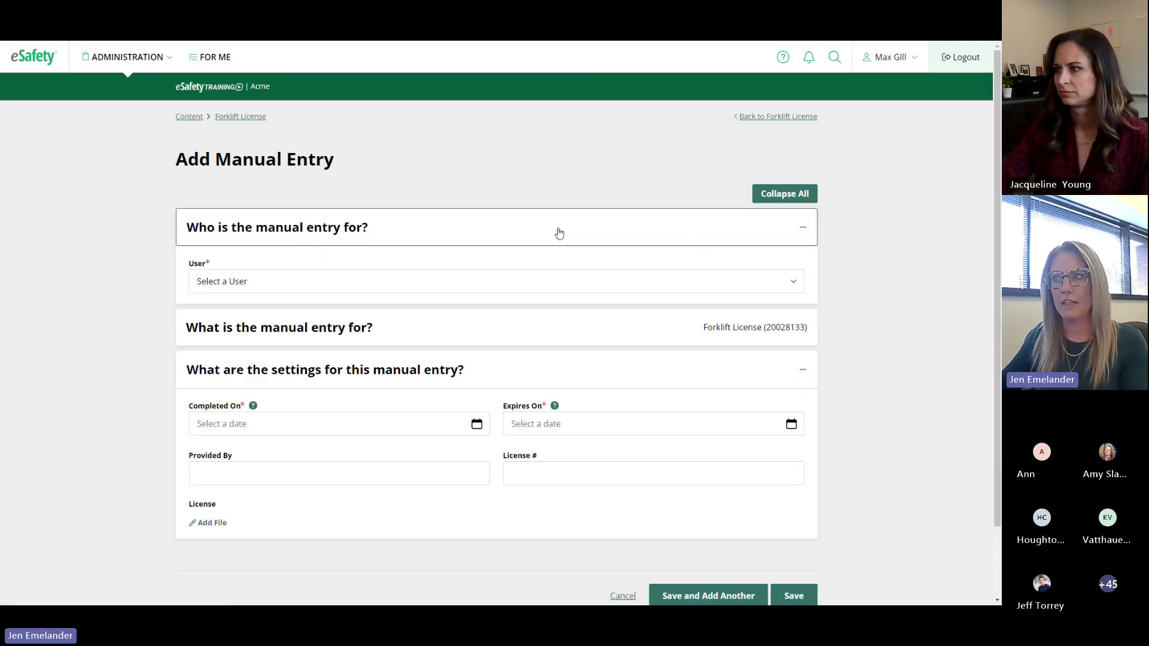
{"action": "left_click", "coordinate": [522, 290]}
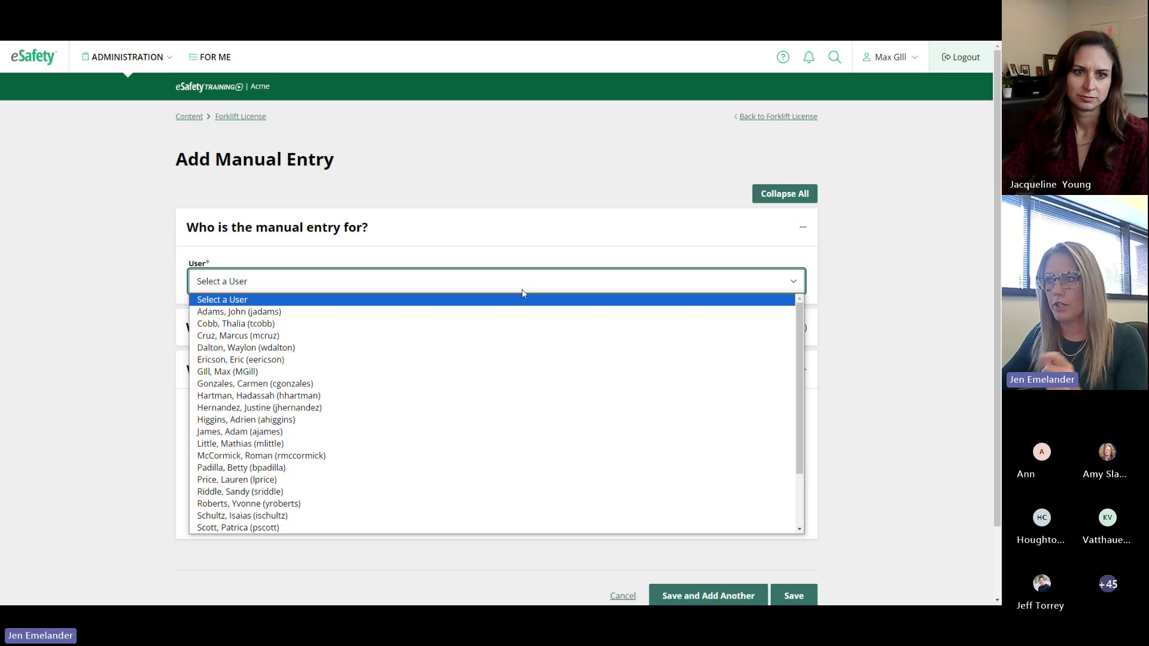
{"action": "left_click", "coordinate": [525, 326]}
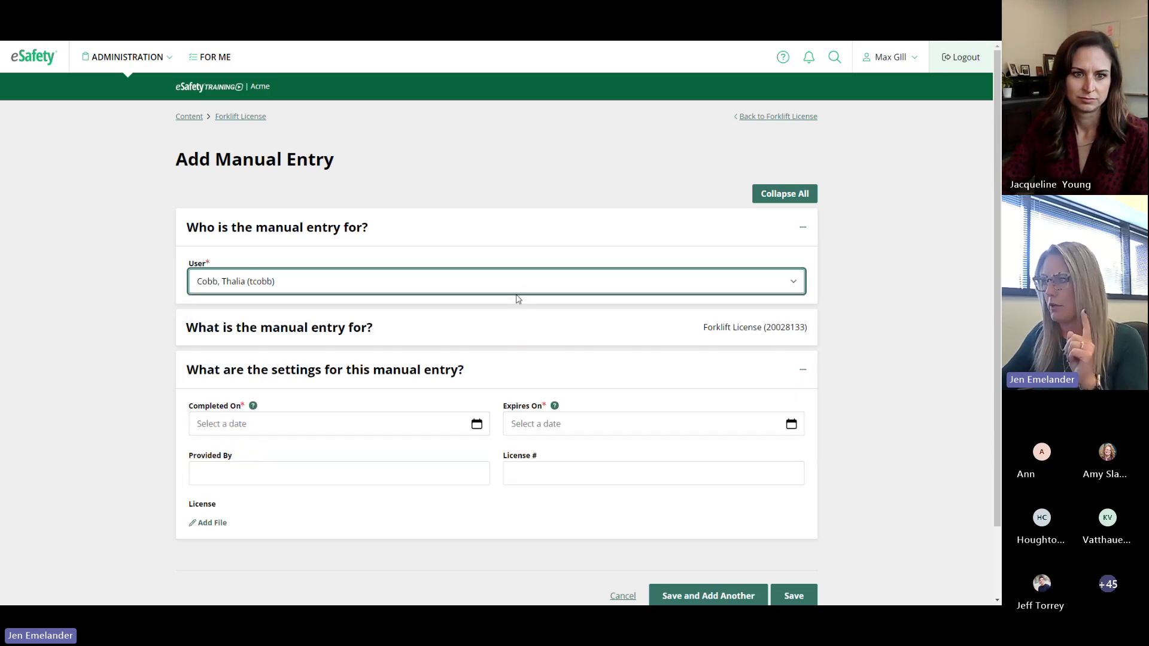
Set the manual entry's completion date to 05/01/2024 and its expiration date to 04/30/2027.
{"action": "left_click", "coordinate": [476, 424]}
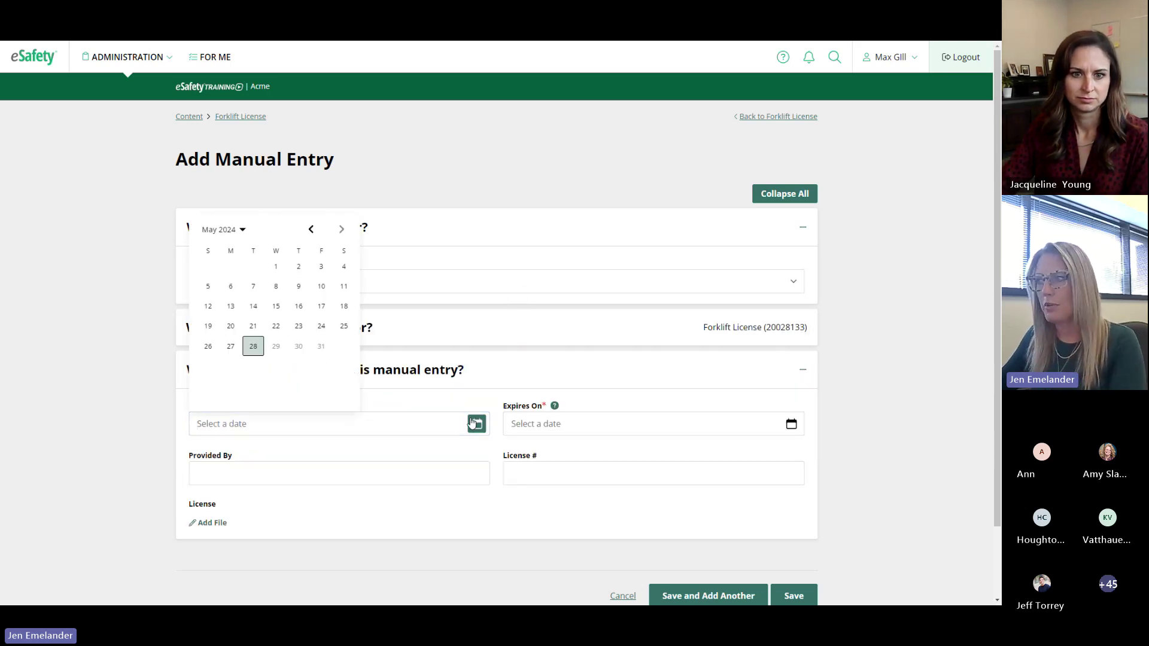
{"action": "left_click", "coordinate": [278, 267]}
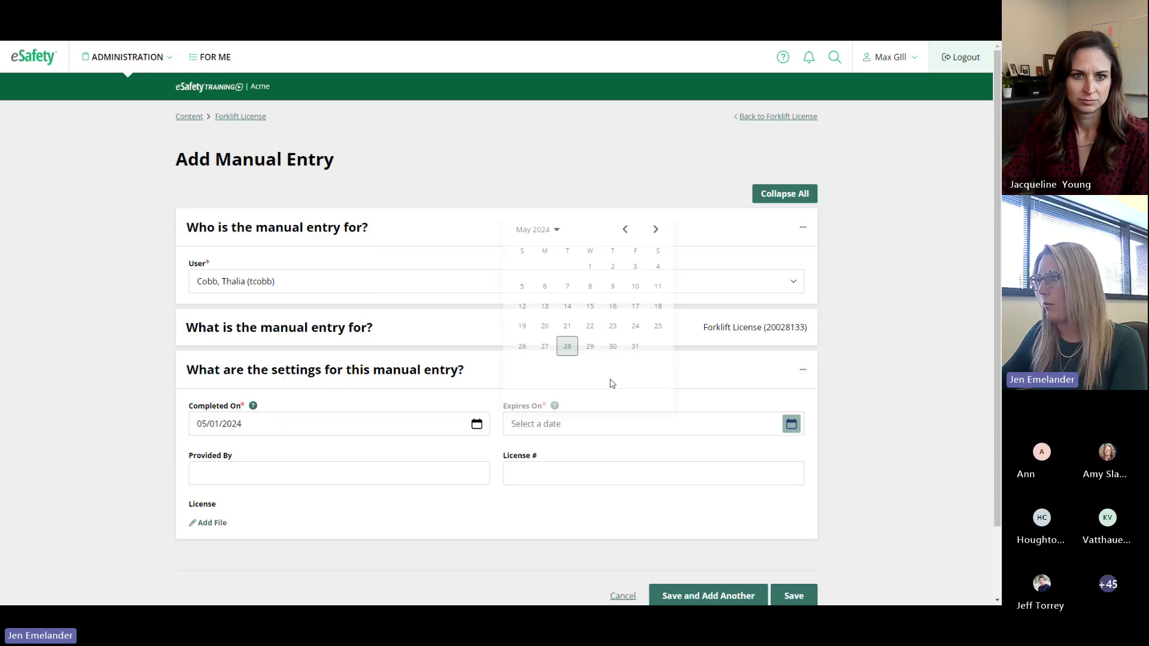
{"action": "left_click", "coordinate": [557, 230]}
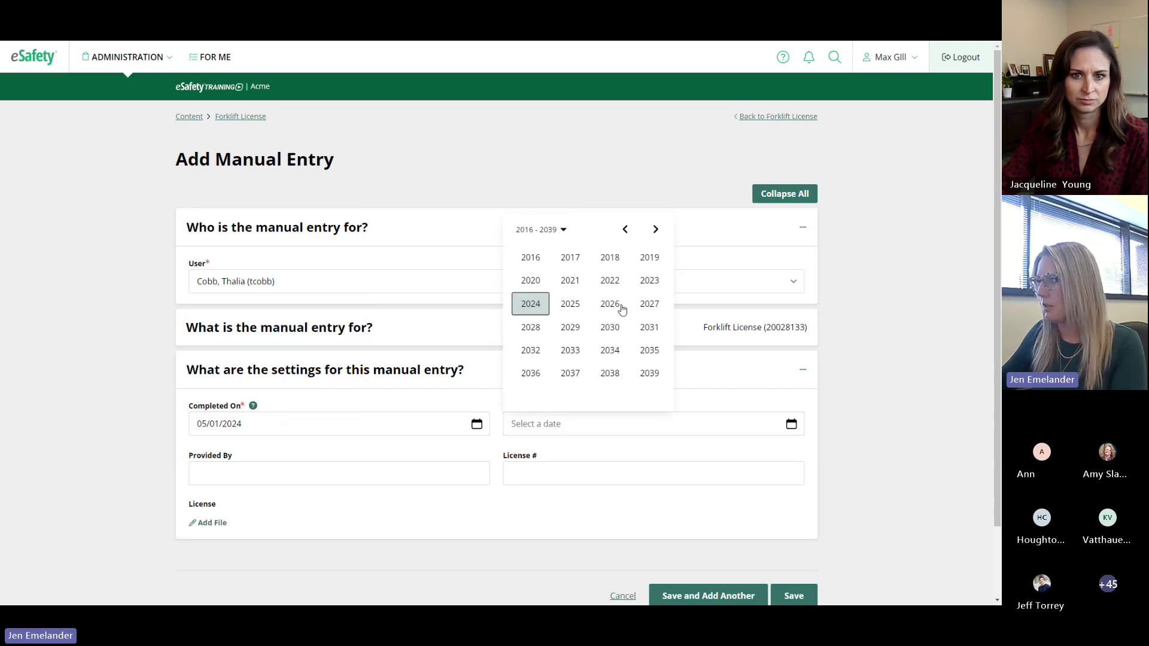
{"action": "left_click", "coordinate": [649, 305]}
{"action": "left_click", "coordinate": [649, 258]}
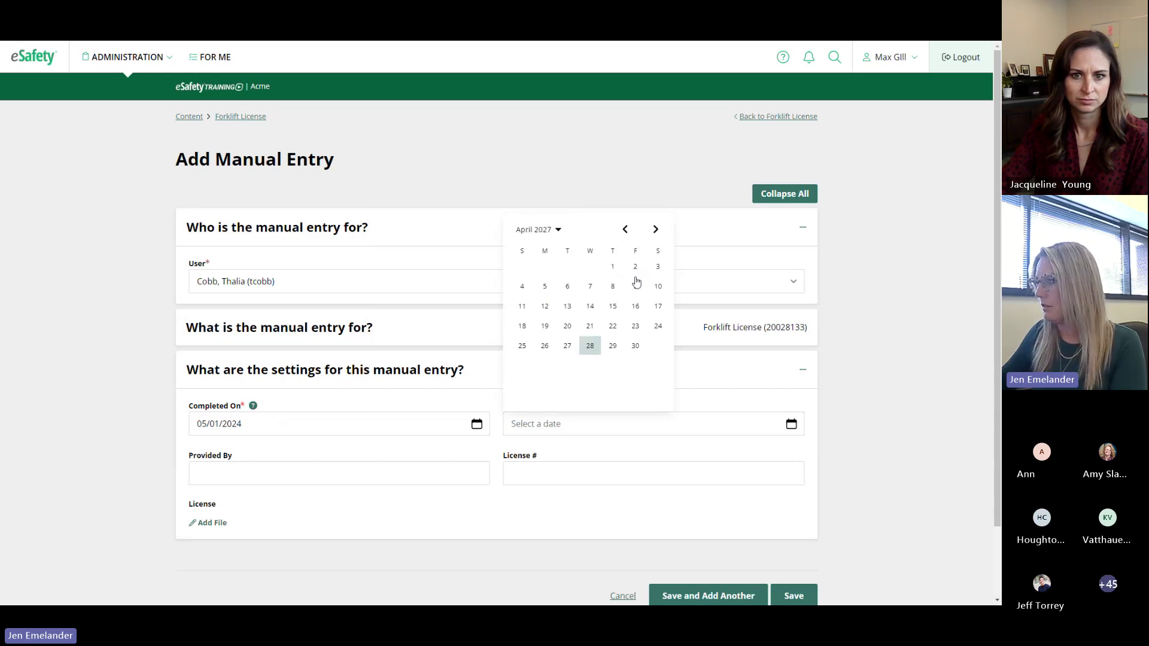
{"action": "left_click", "coordinate": [635, 345]}
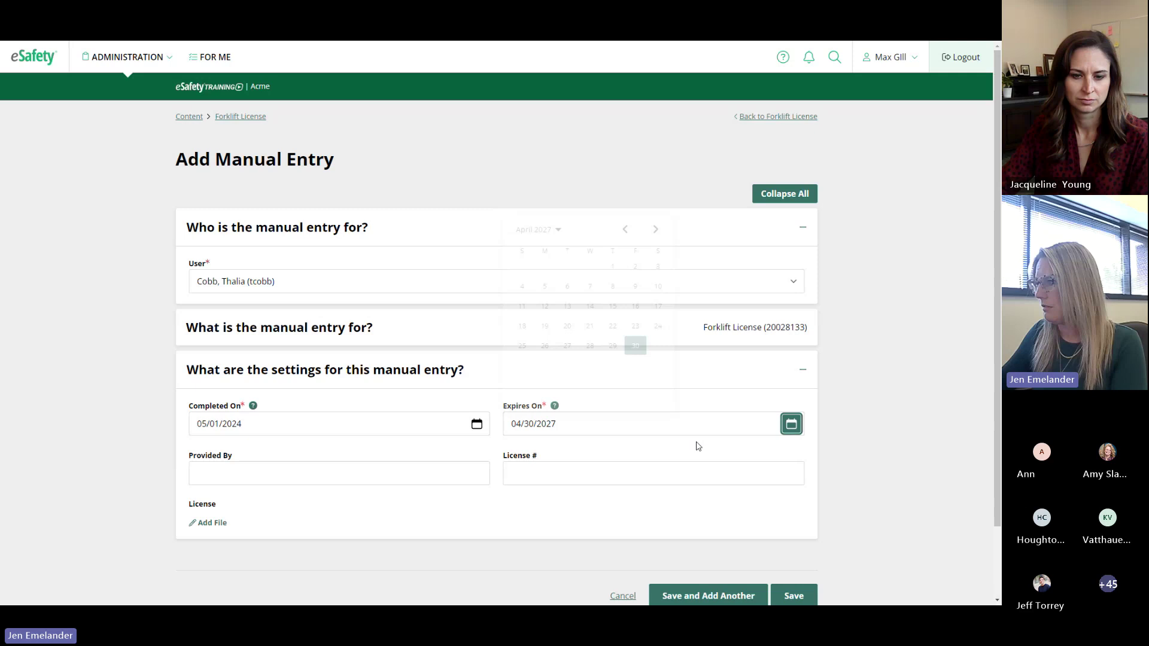
{"action": "left_click", "coordinate": [385, 470]}
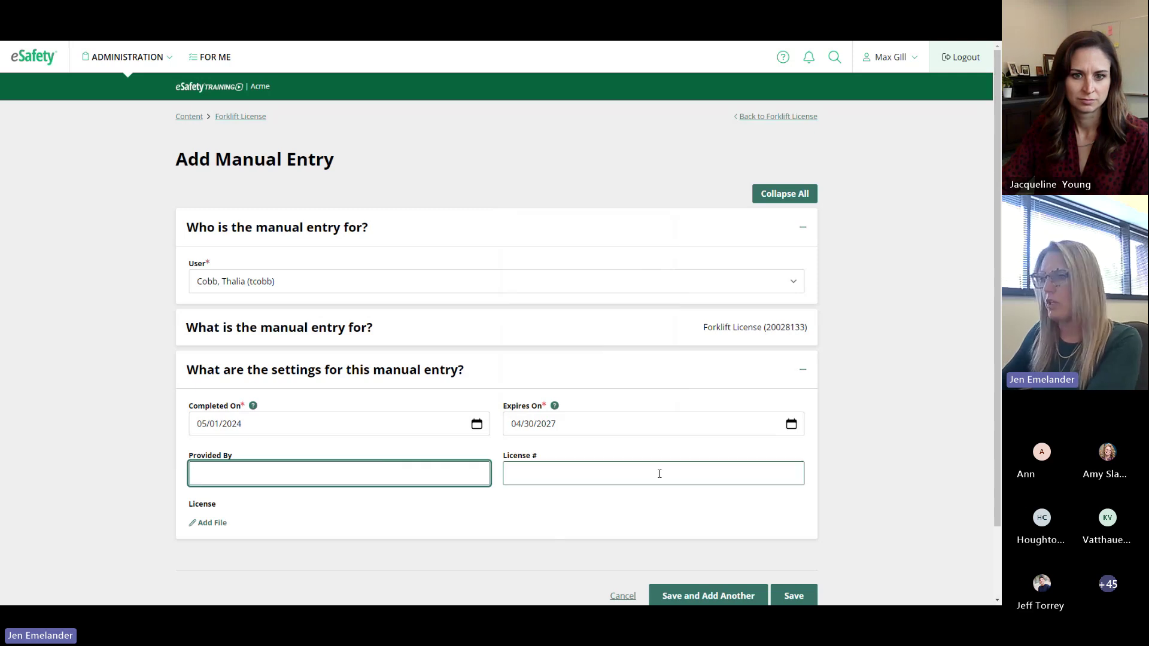
Attach Example Upload Document.pdf from the Downloads folder as the license file and save the manual entry.
{"action": "left_click", "coordinate": [213, 527]}
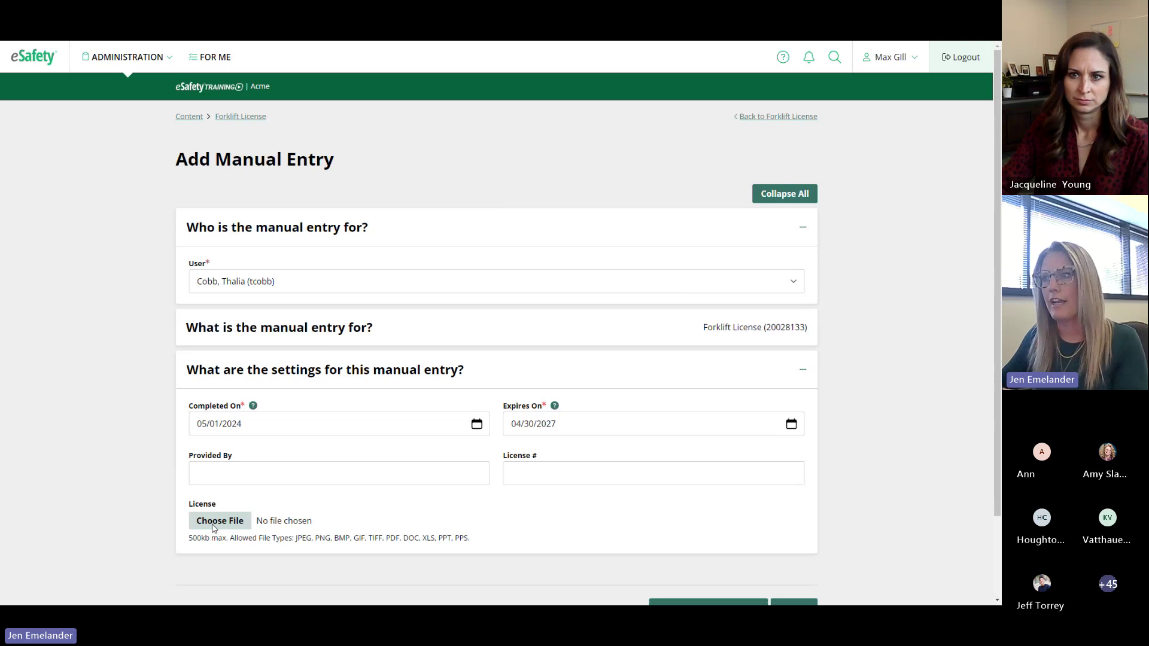
{"action": "left_click", "coordinate": [277, 524]}
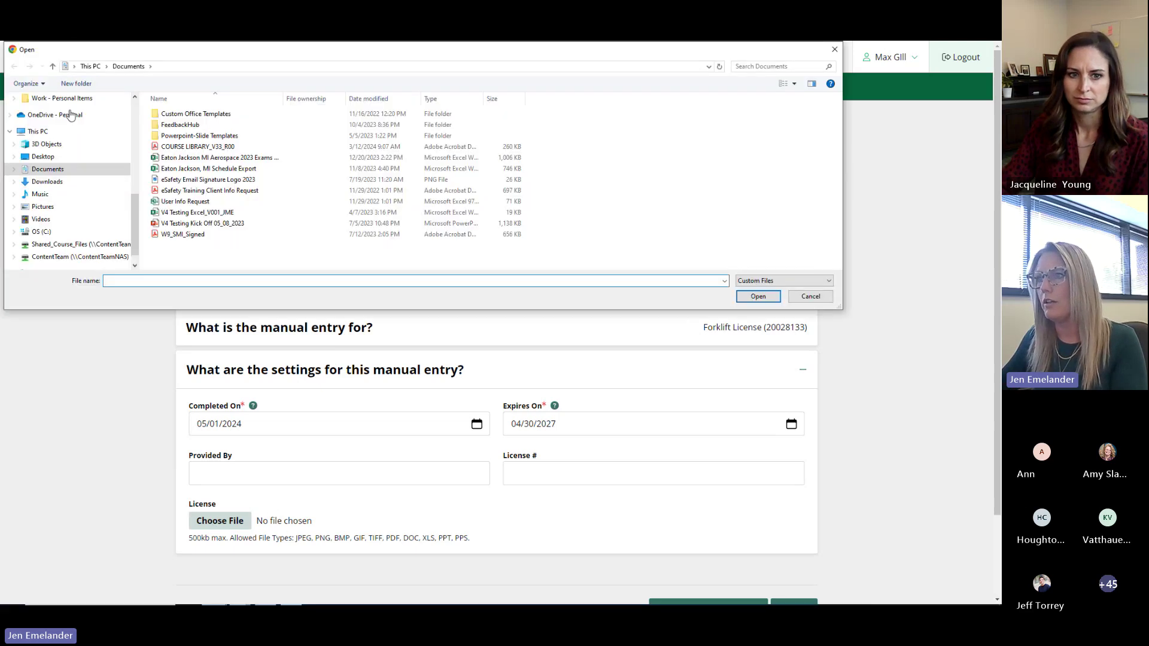
{"action": "left_click", "coordinate": [47, 181]}
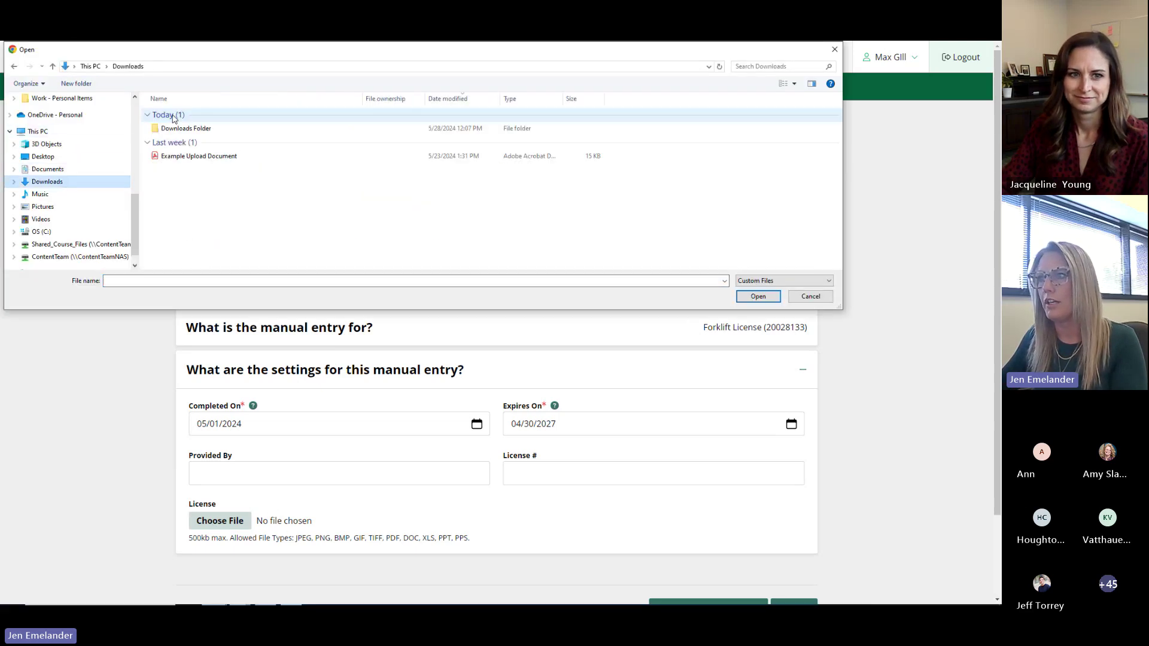
{"action": "left_click", "coordinate": [187, 157]}
{"action": "left_click", "coordinate": [758, 296]}
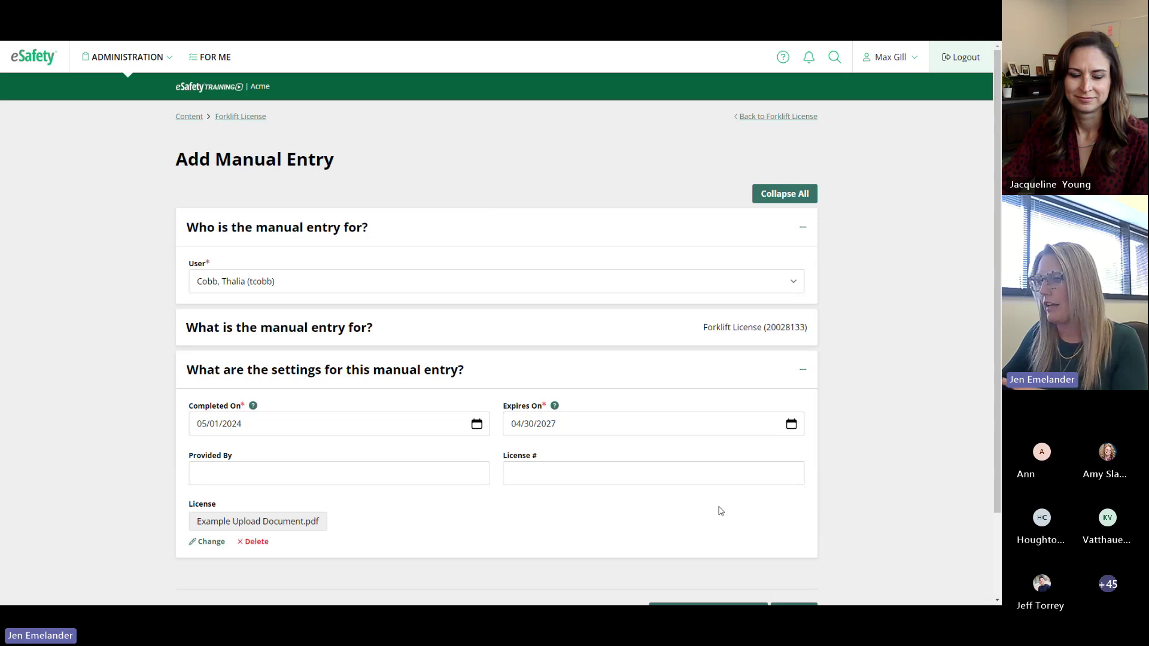
{"action": "scroll", "coordinate": [718, 508], "scroll_direction": "down", "scroll_amount": 2}
{"action": "left_click", "coordinate": [799, 518]}
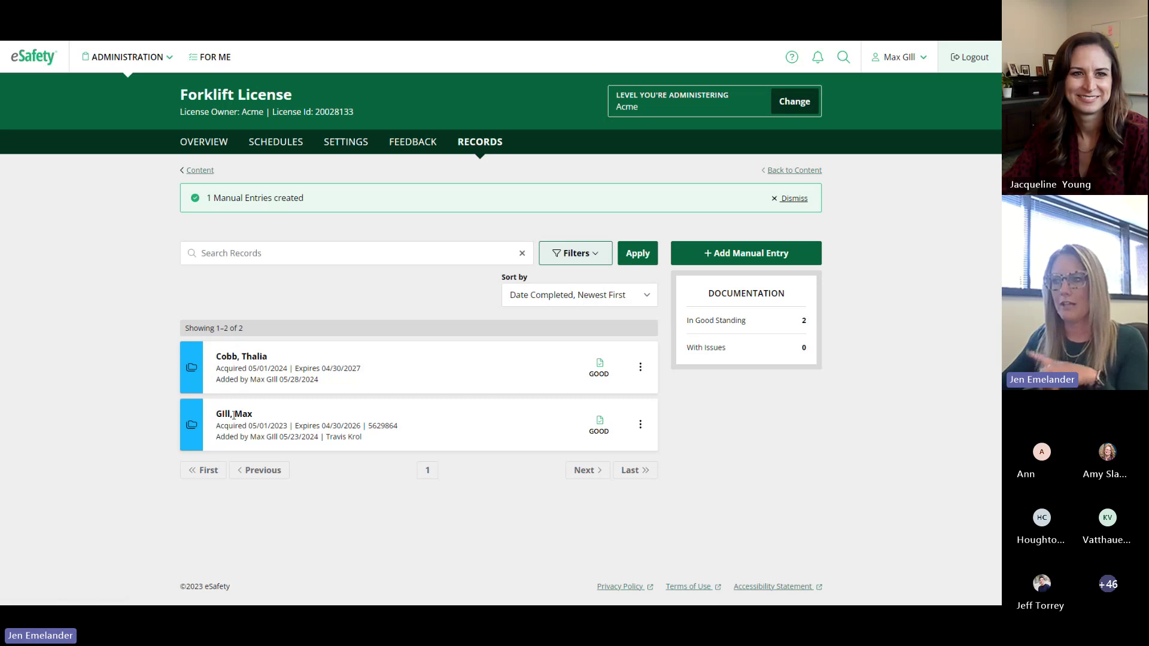
Switch to the personal training view and open all of its tracked licenses and certifications.
{"action": "left_click", "coordinate": [211, 58]}
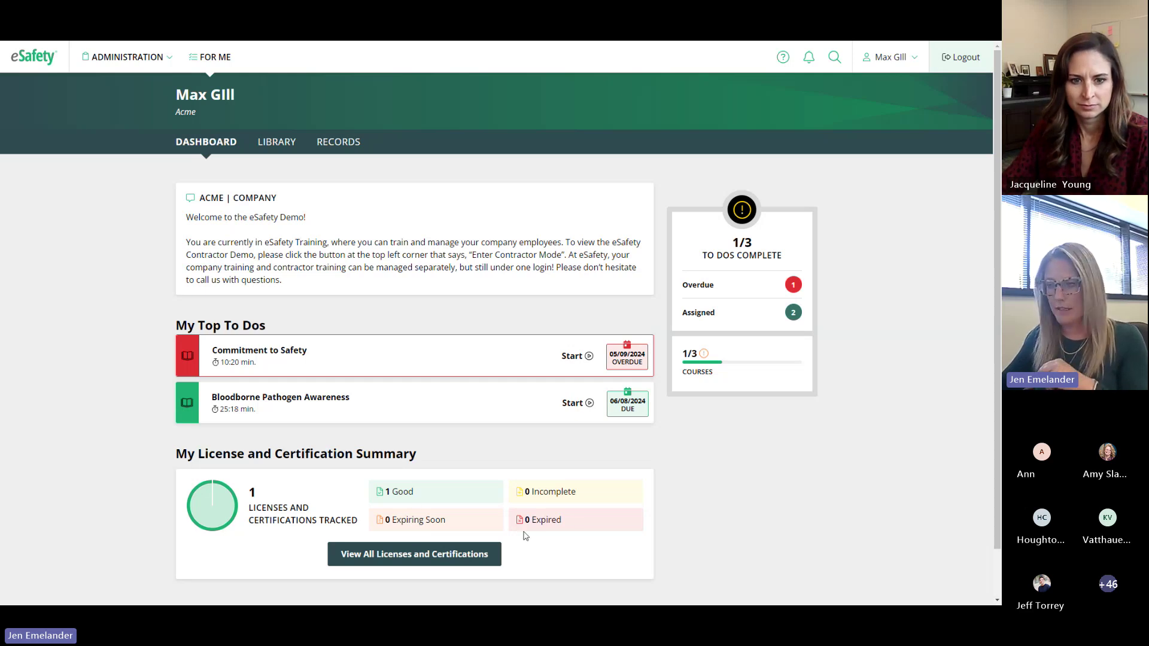
{"action": "left_click", "coordinate": [395, 559]}
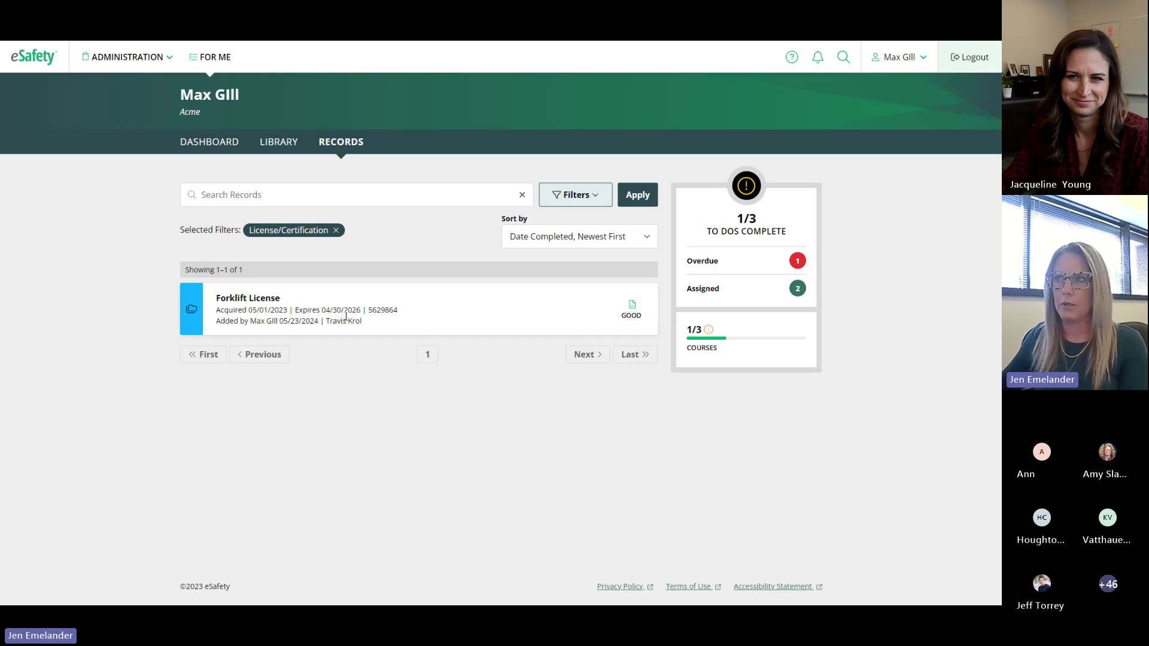
Return to the training administration, open its content bundles, and view the contents of the New Hire Bundle.
{"action": "left_click", "coordinate": [126, 57]}
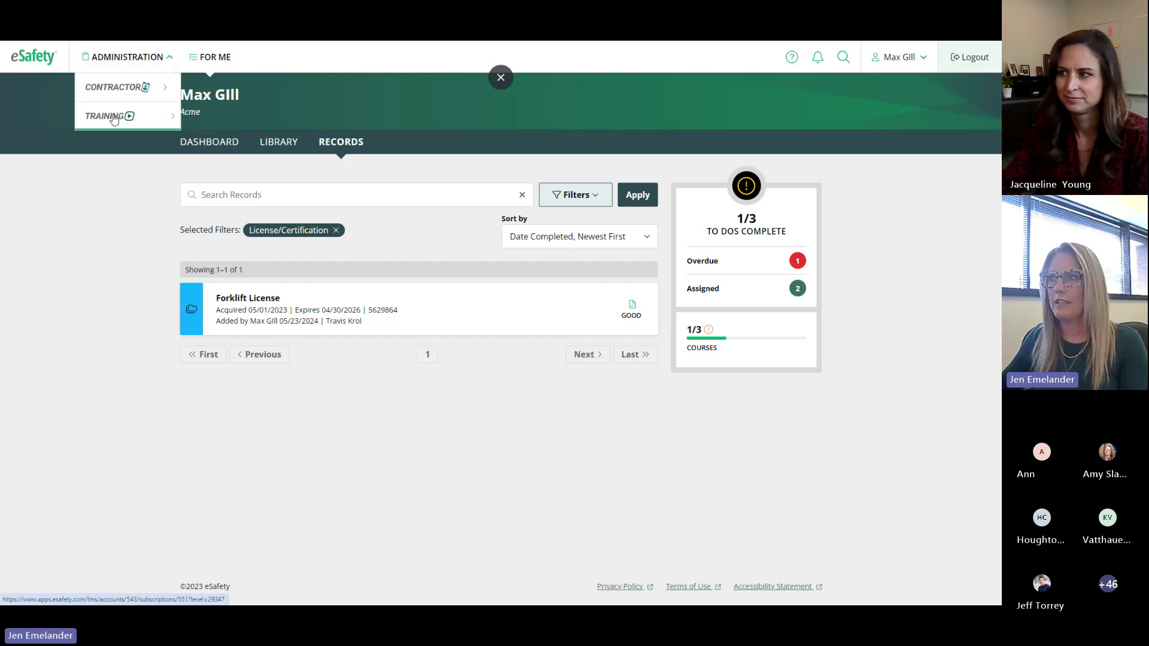
{"action": "left_click", "coordinate": [114, 118]}
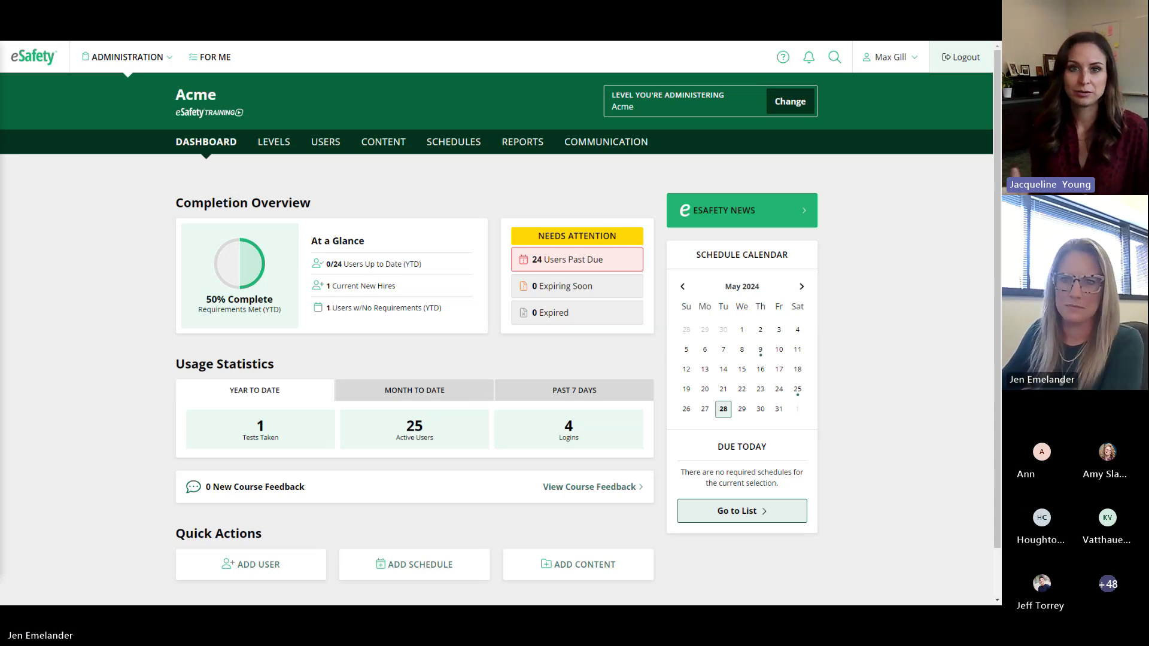
{"action": "left_click", "coordinate": [381, 153]}
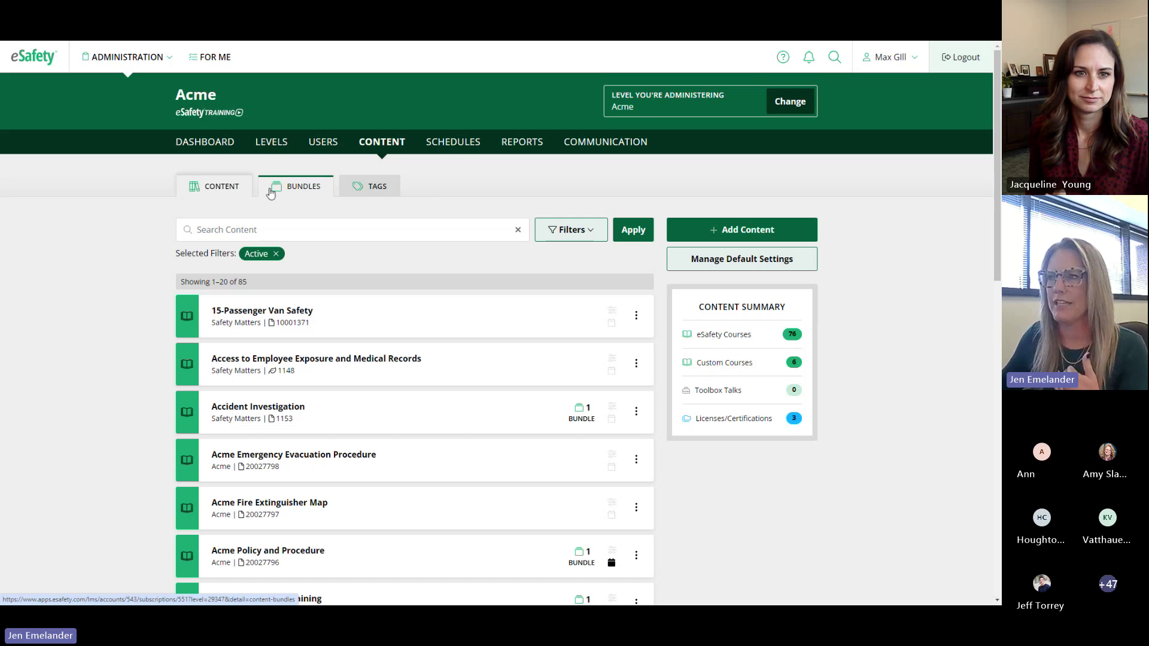
{"action": "left_click", "coordinate": [304, 188]}
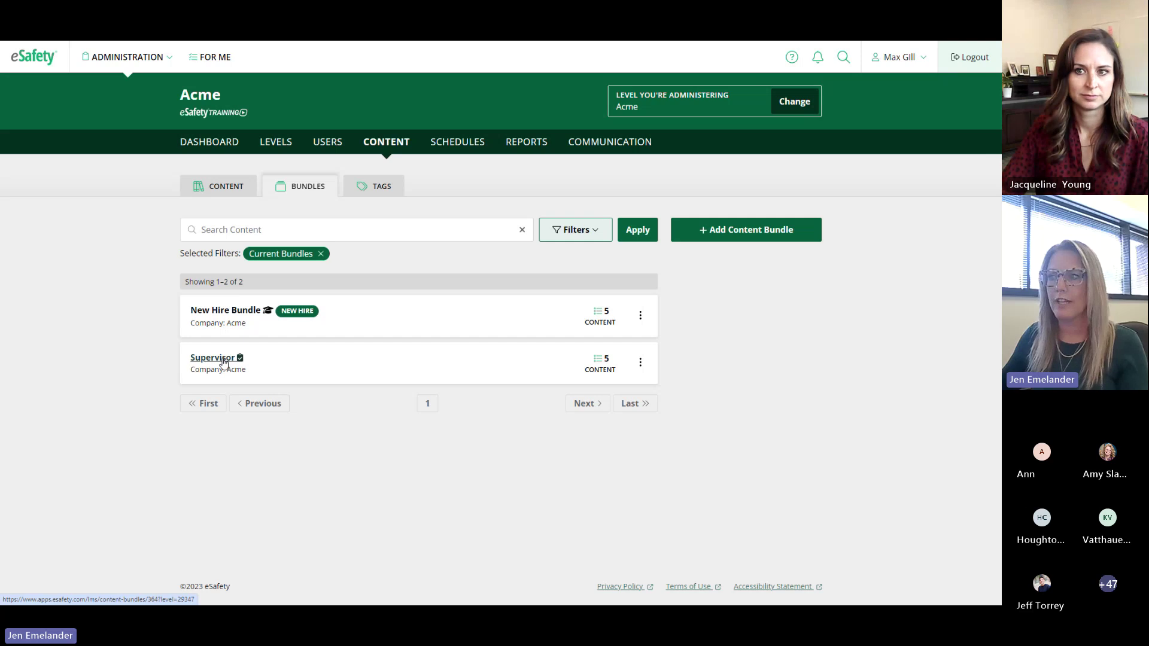
{"action": "left_click", "coordinate": [217, 316]}
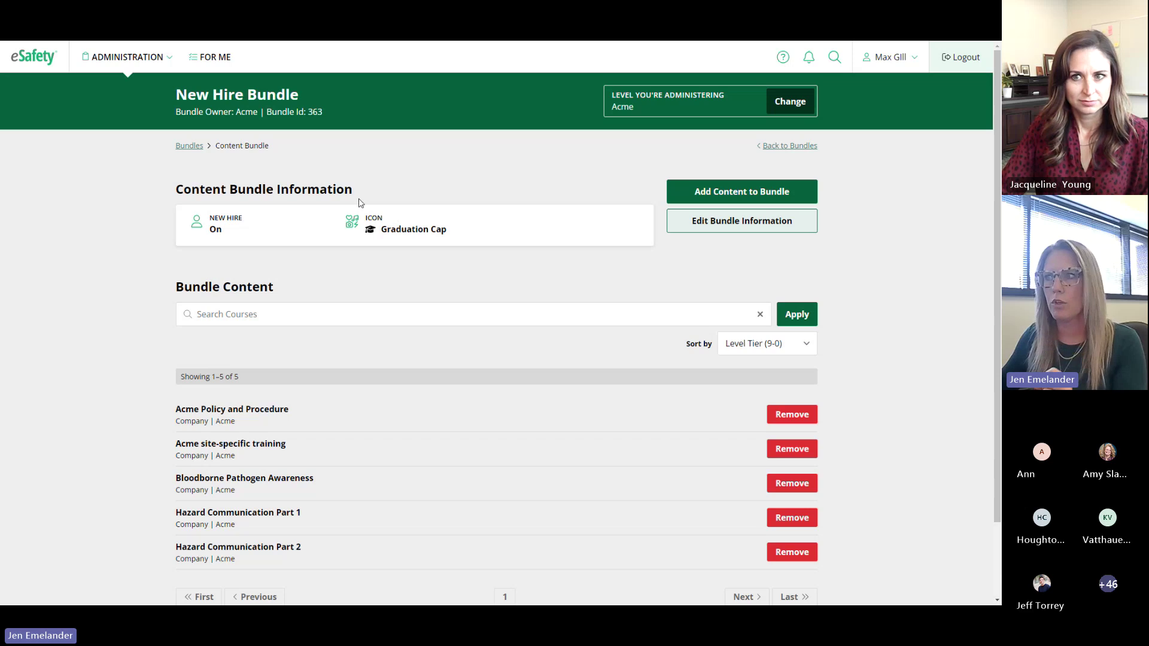
{"action": "left_click", "coordinate": [192, 147]}
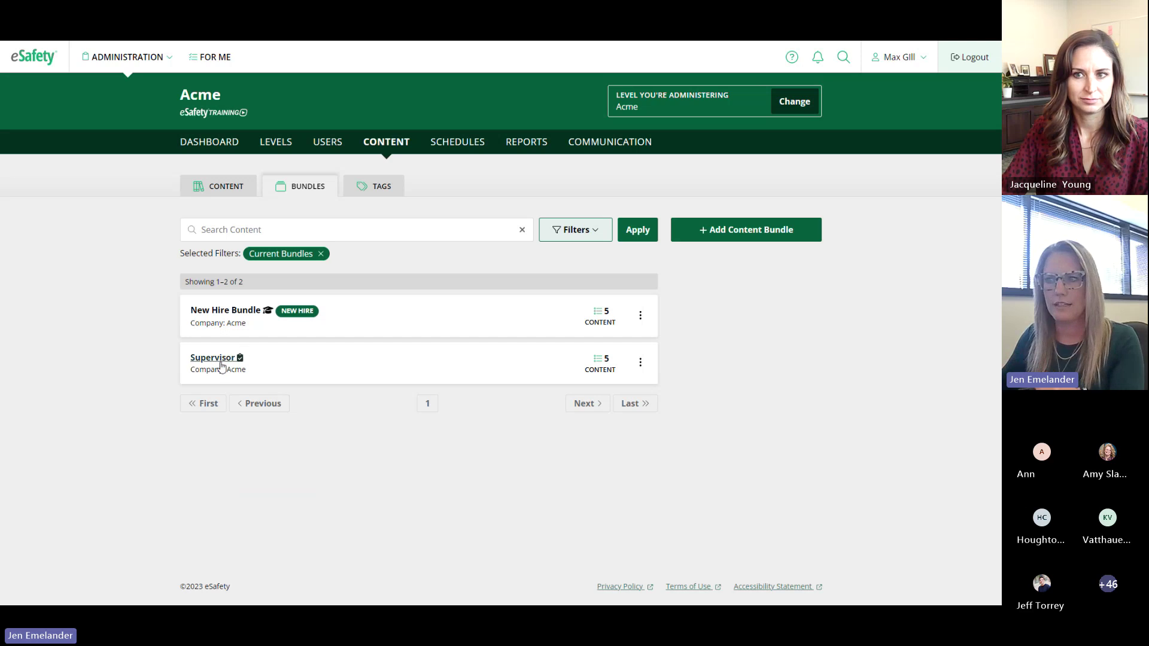
Create a content bundle named Emergency Responders with the Shield icon and the New Hire option off.
{"action": "left_click", "coordinate": [742, 239]}
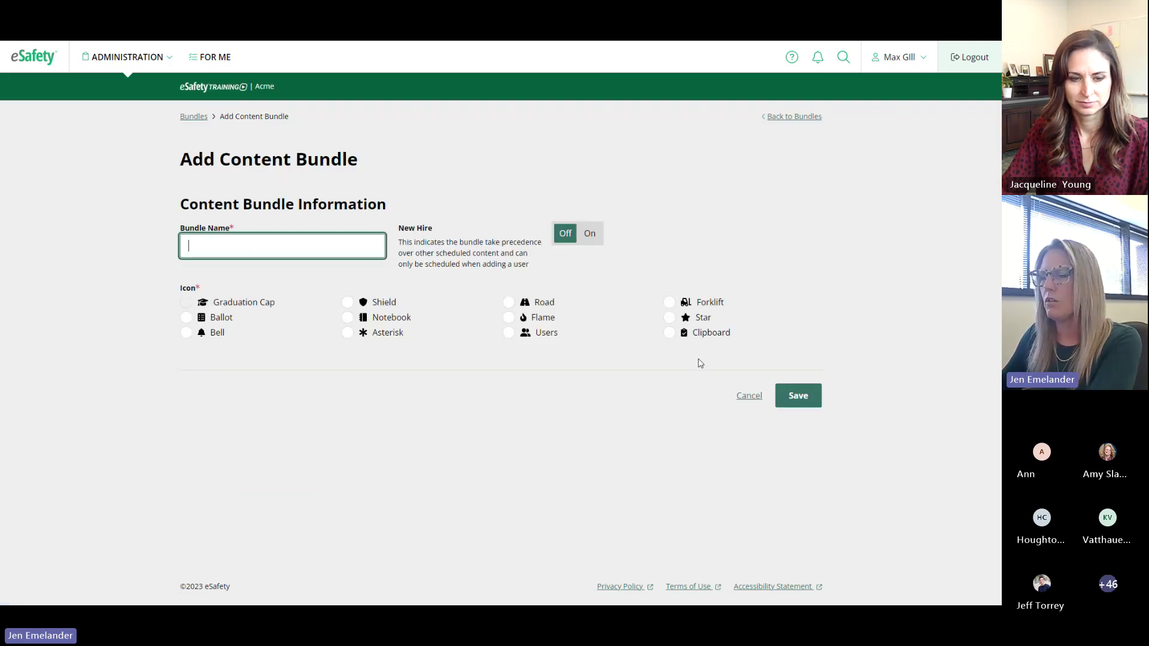
{"action": "type", "text": "Emer"}
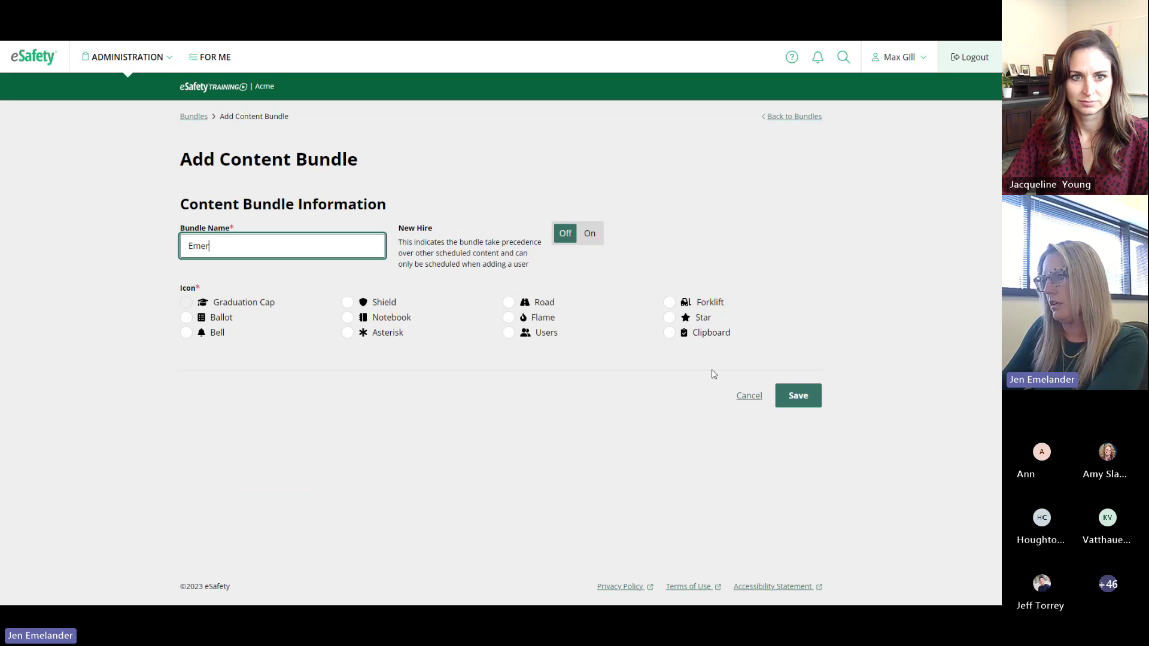
{"action": "type", "text": "gency Res"}
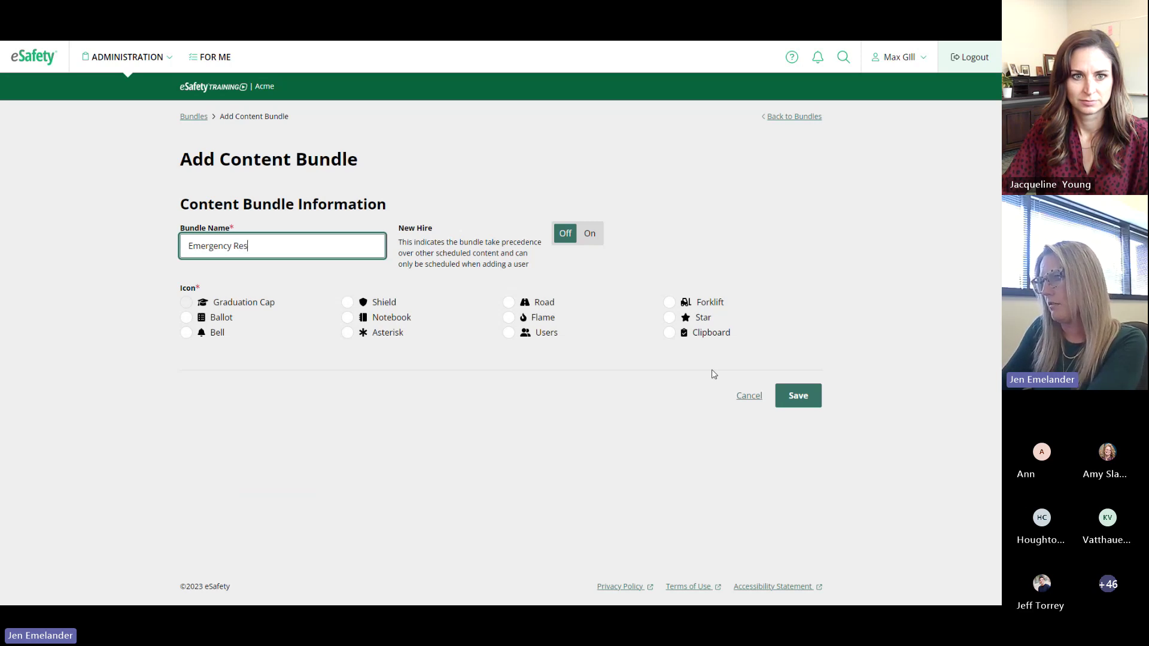
{"action": "type", "text": "ponders"}
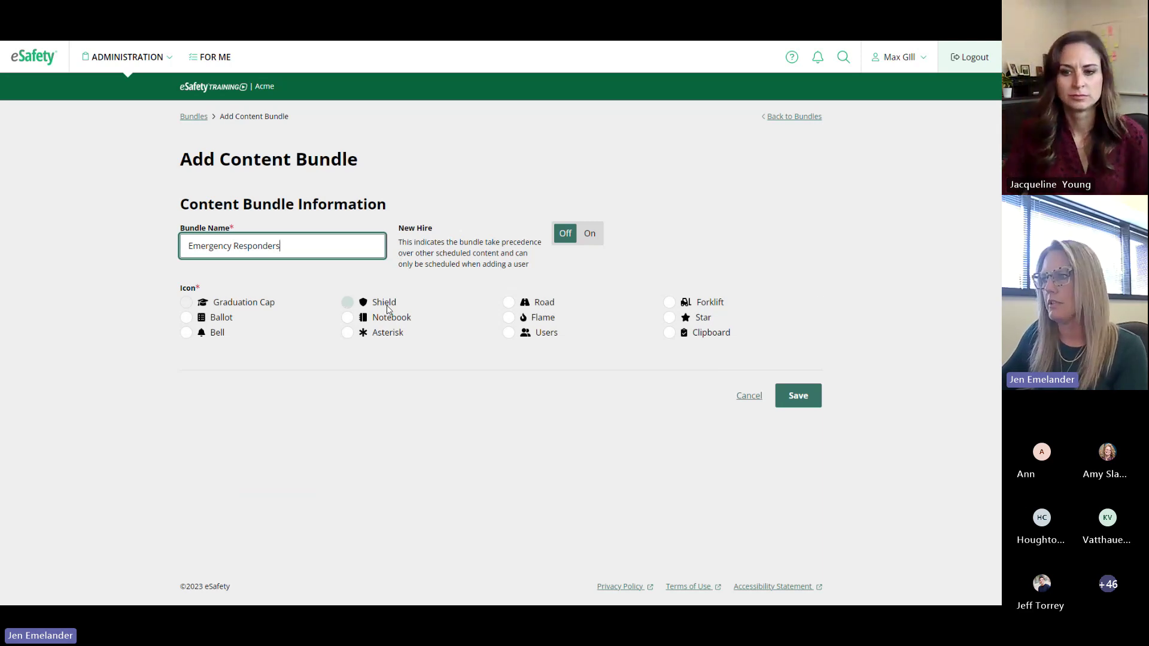
{"action": "left_click", "coordinate": [349, 303]}
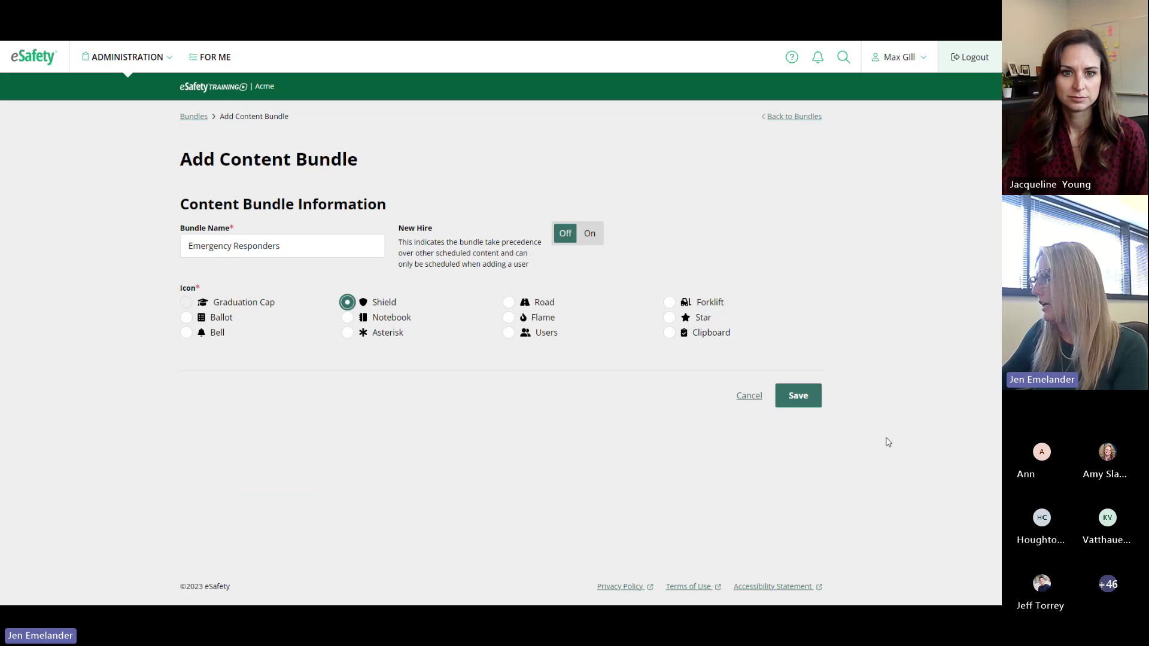
{"action": "left_click", "coordinate": [806, 401]}
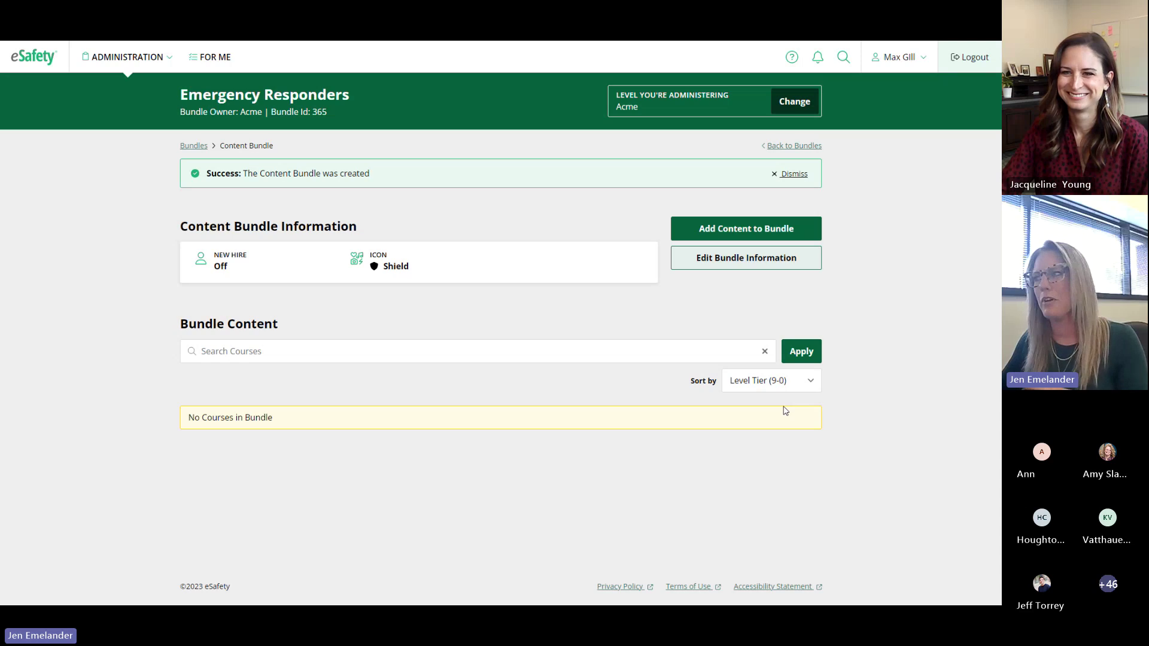
Add Basic First Aid Part 1, Basic First Aid Part 2, Bloodborne Pathogen Awareness and Accident Investigation to the Emergency Responders bundle.
{"action": "left_click", "coordinate": [754, 234]}
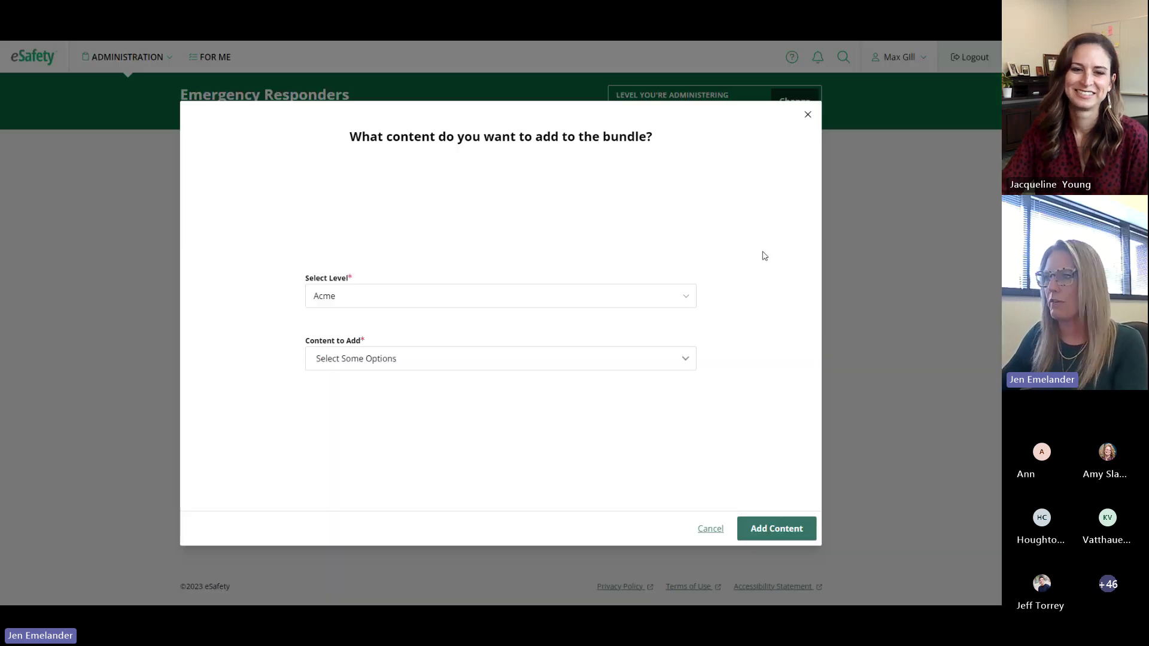
{"action": "left_click", "coordinate": [350, 304]}
{"action": "left_click", "coordinate": [281, 359]}
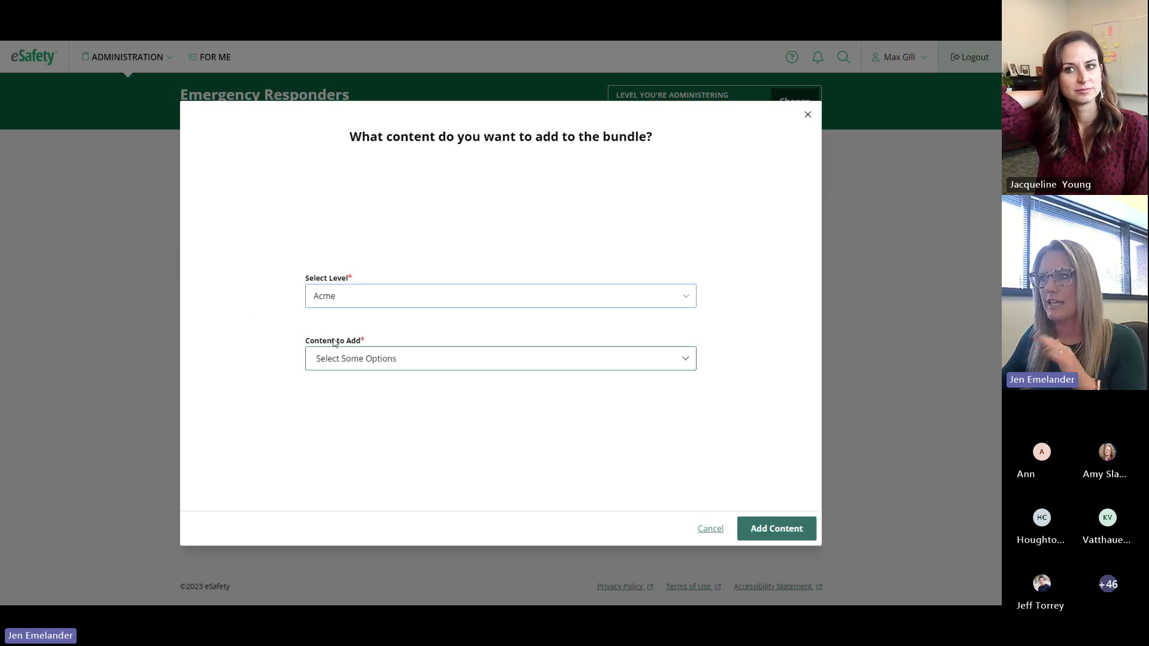
{"action": "left_click", "coordinate": [386, 362]}
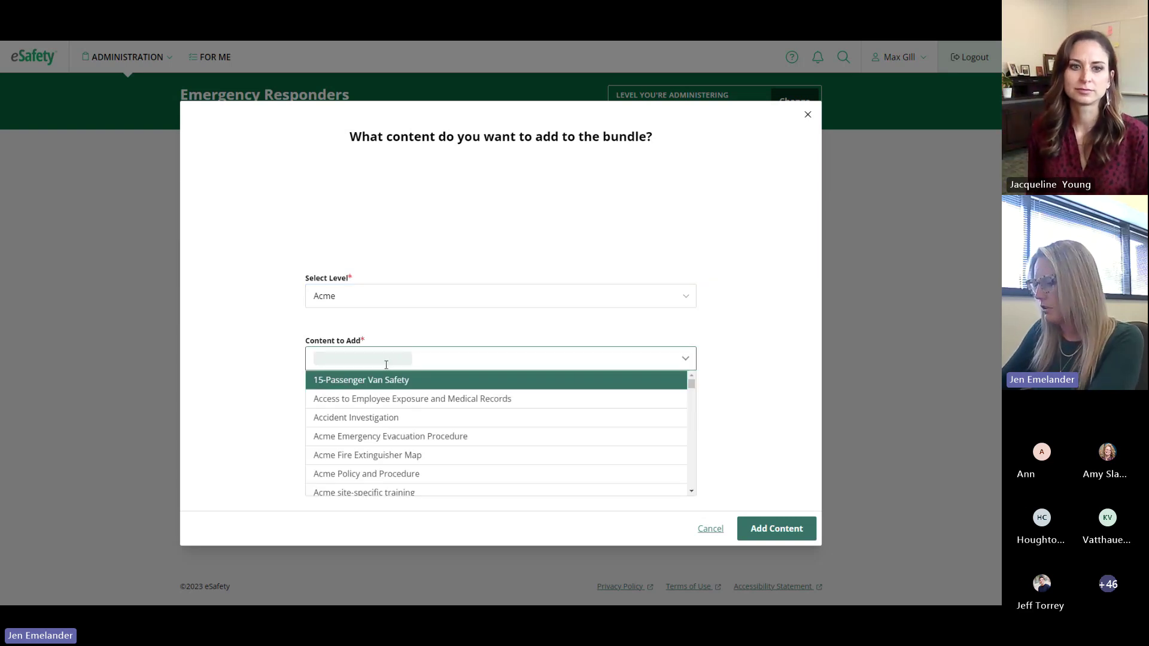
{"action": "type", "text": "Bas"}
{"action": "left_click", "coordinate": [389, 380]}
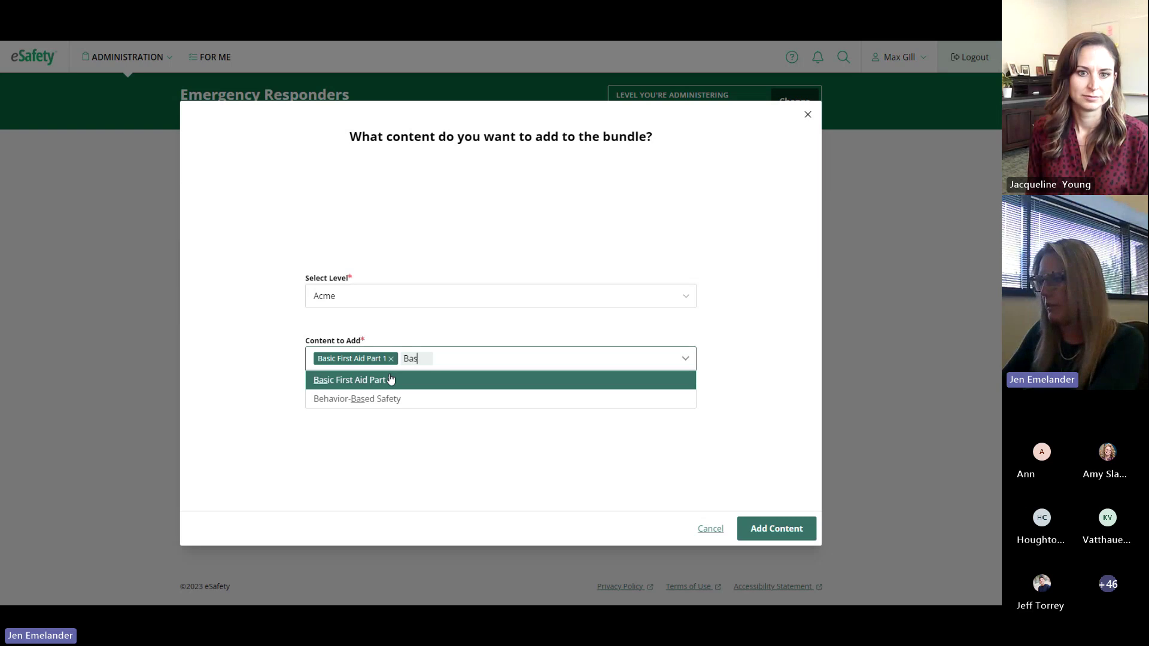
{"action": "left_click", "coordinate": [391, 380]}
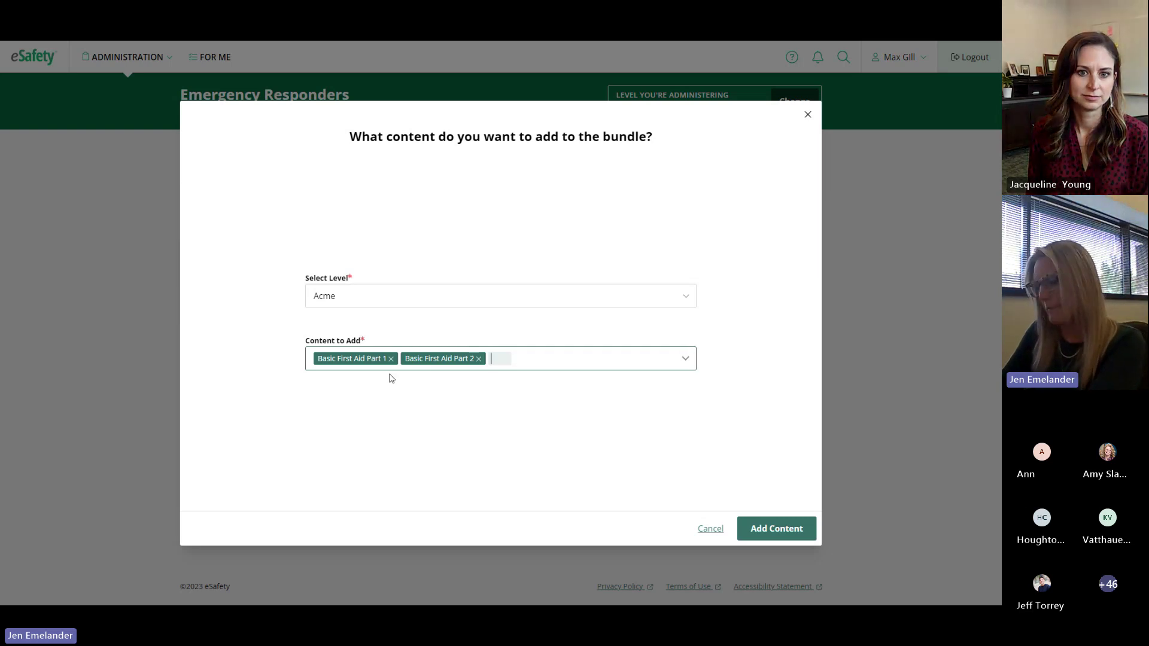
{"action": "type", "text": "Blo"}
{"action": "left_click", "coordinate": [392, 379]}
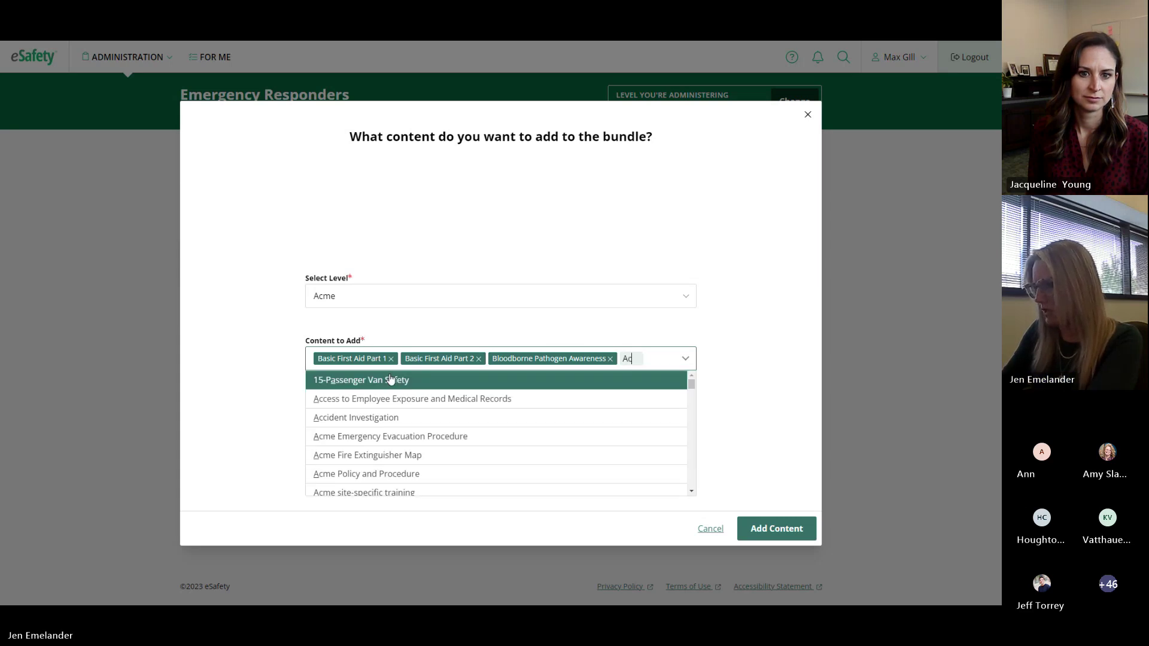
{"action": "left_click", "coordinate": [396, 399]}
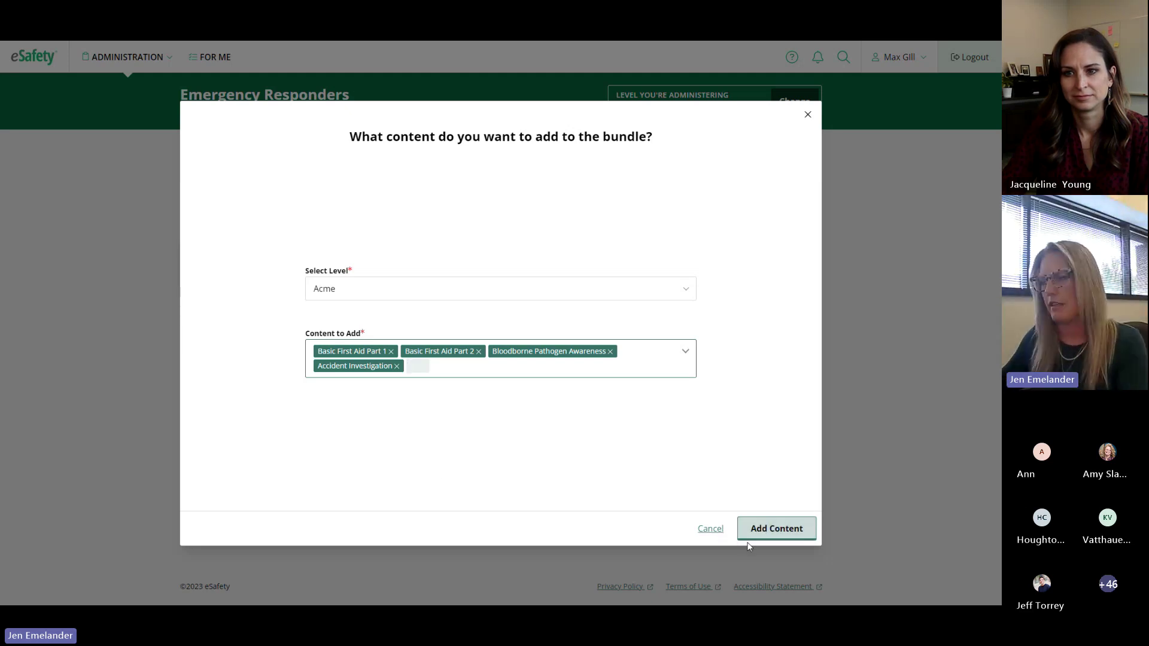
{"action": "left_click", "coordinate": [784, 532]}
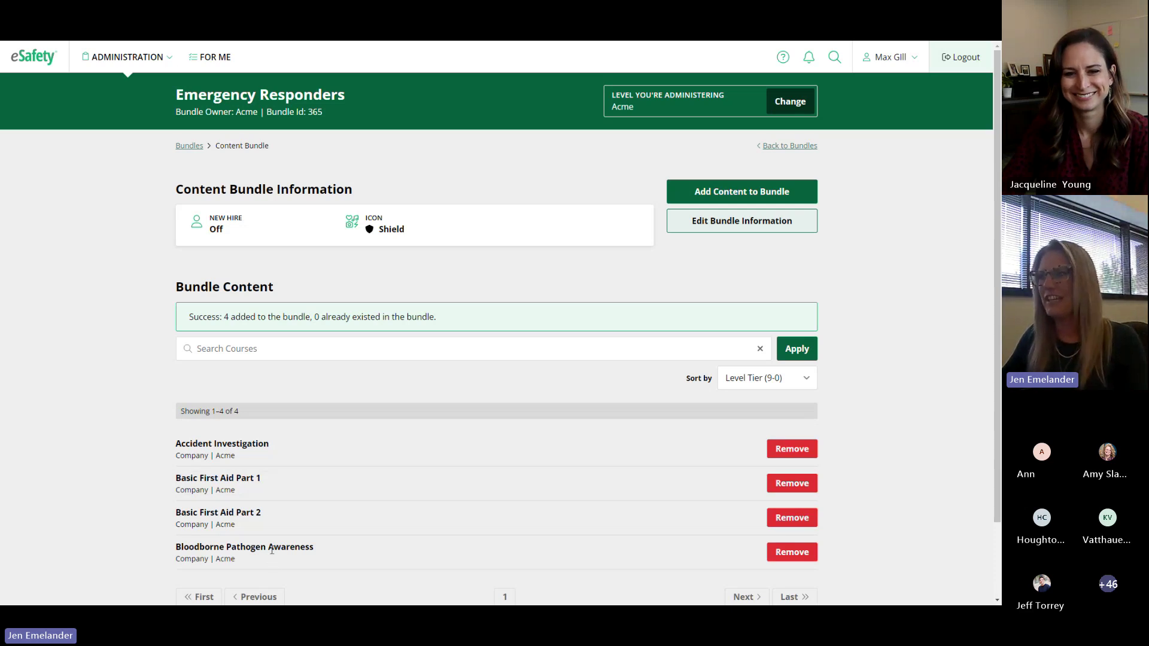
Start a new training schedule and choose the Human Resources department as its recipient.
{"action": "left_click", "coordinate": [190, 152]}
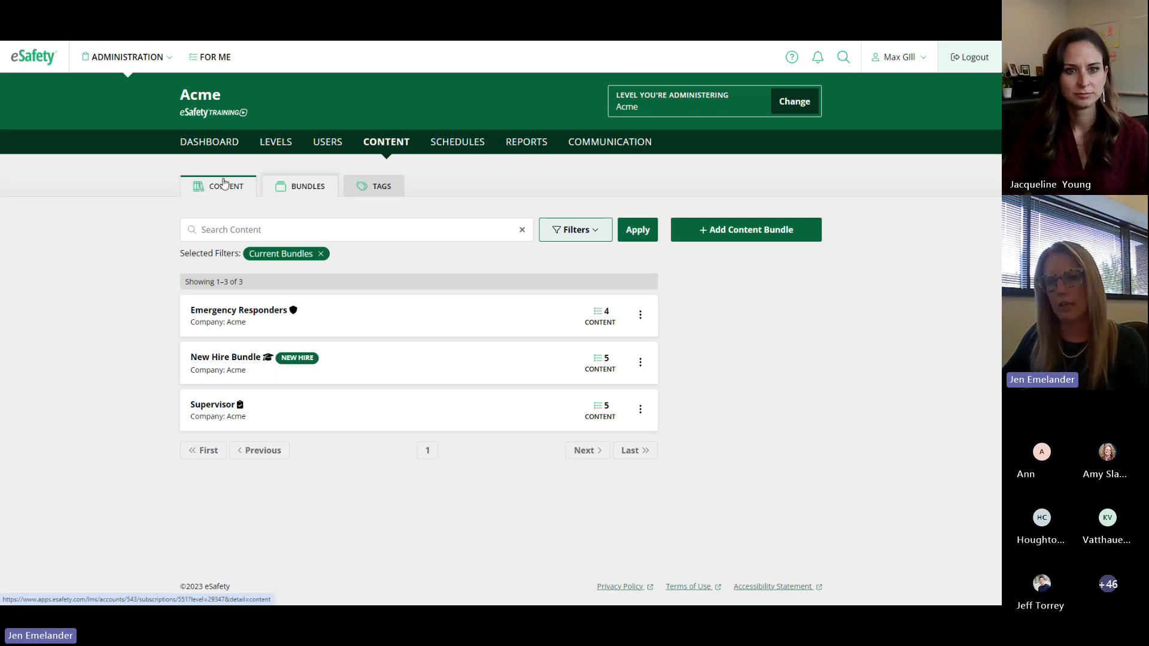
{"action": "left_click", "coordinate": [466, 143]}
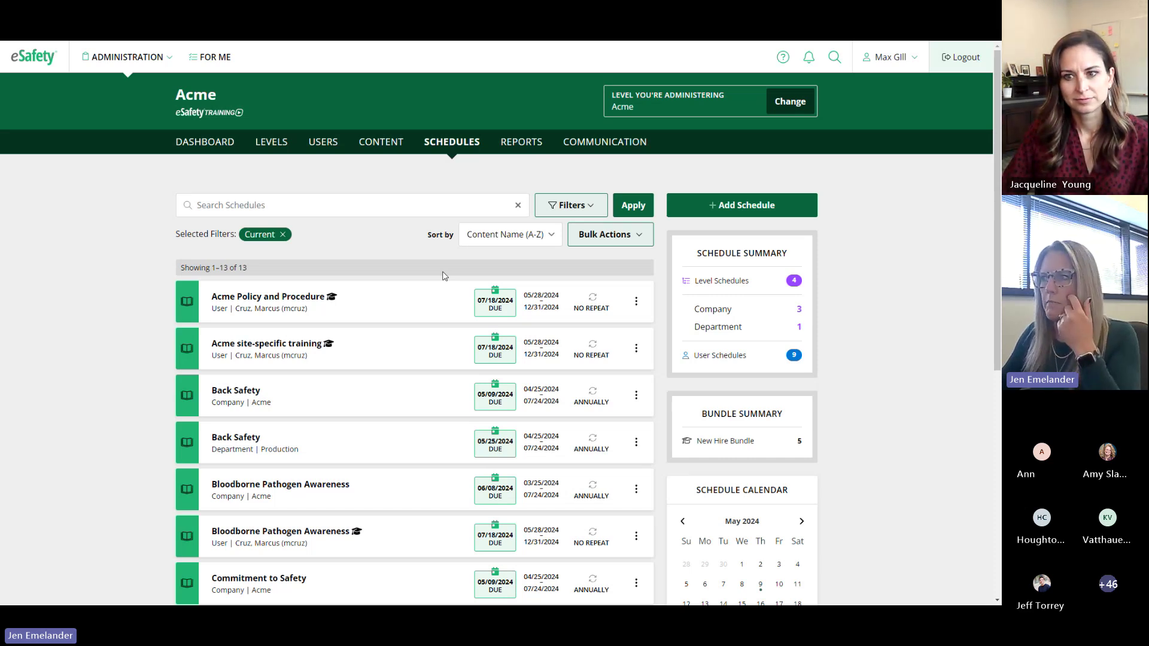
{"action": "left_click", "coordinate": [760, 211]}
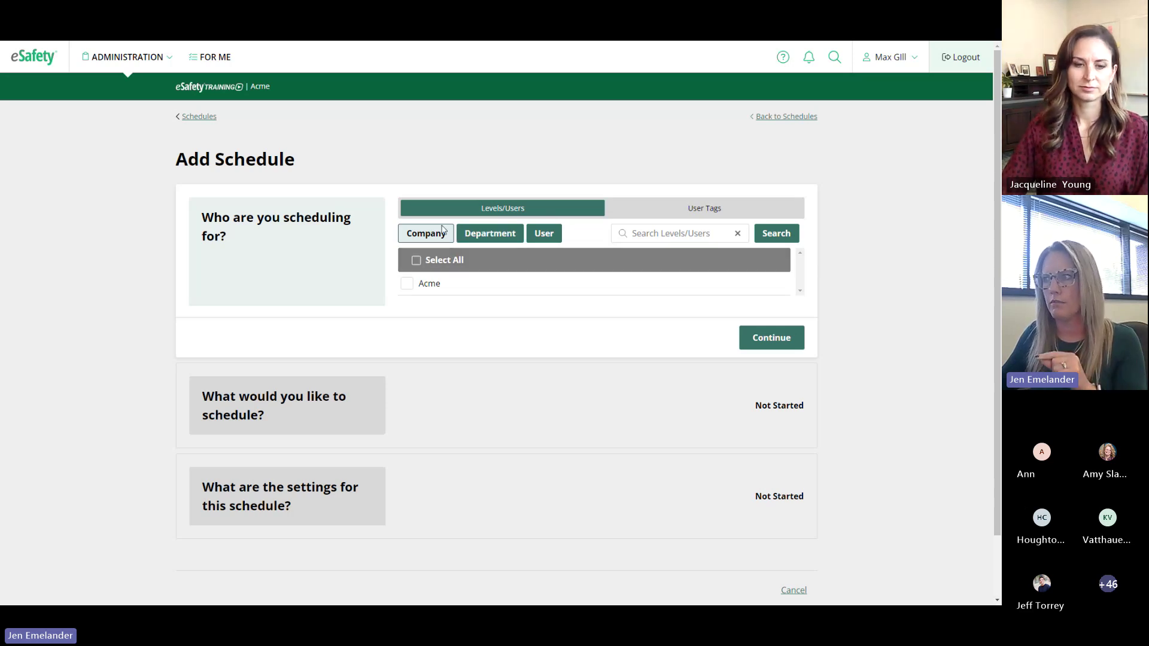
{"action": "left_click", "coordinate": [488, 233]}
{"action": "left_click", "coordinate": [407, 307]}
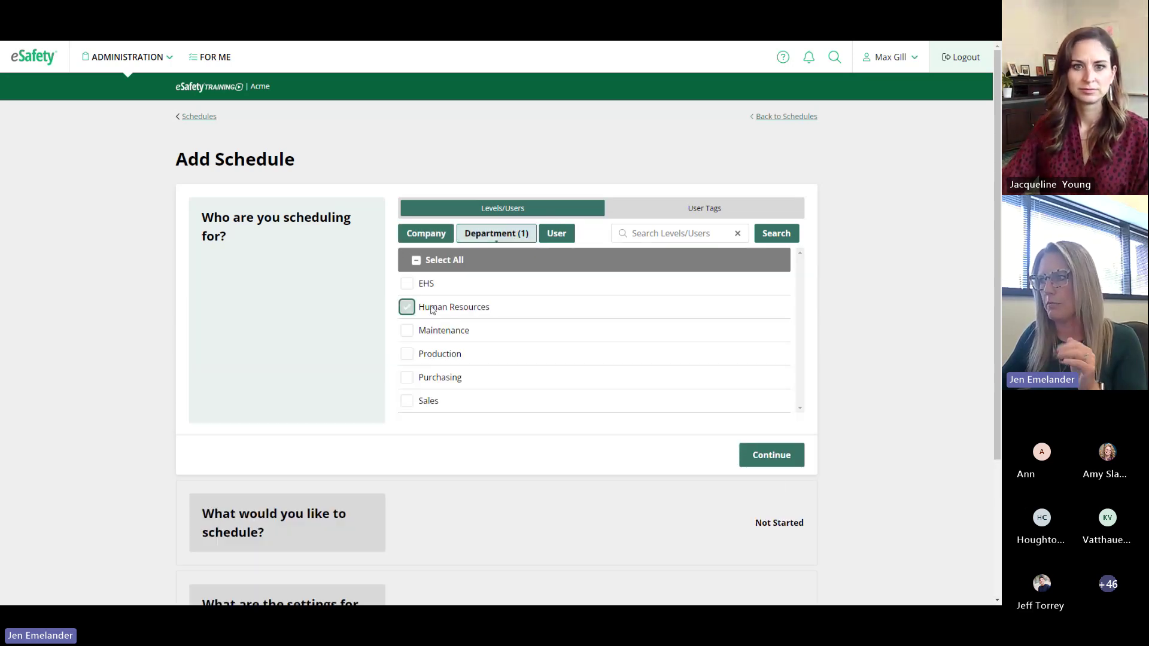
{"action": "left_click", "coordinate": [777, 456]}
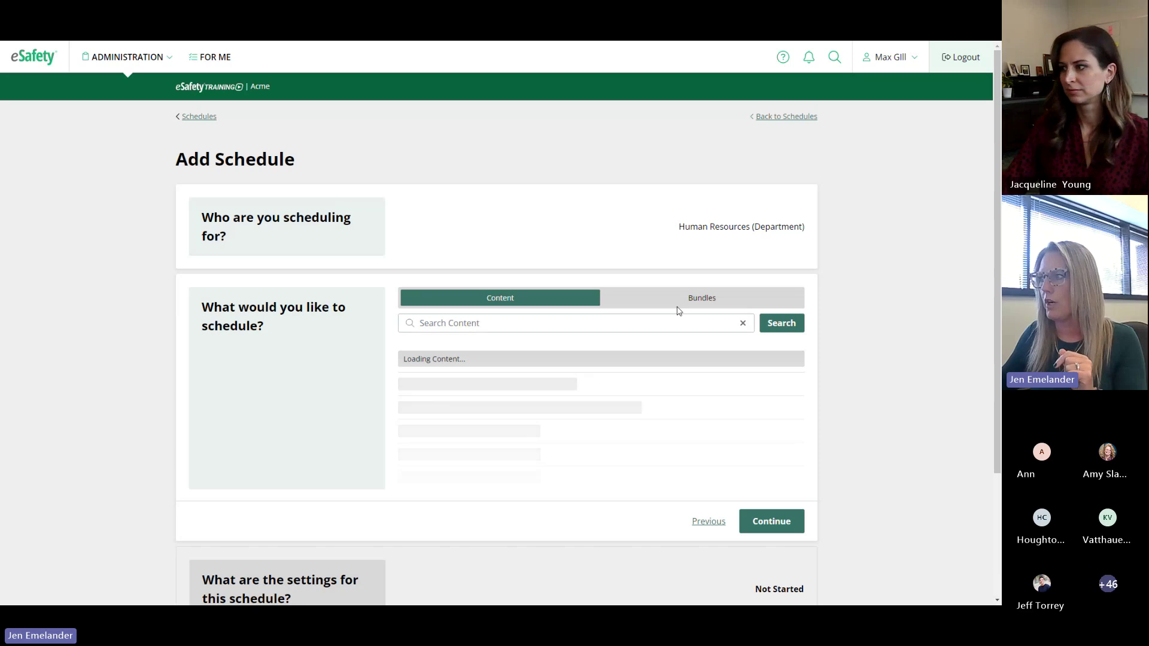
Browse the individual content available for scheduling and search it for "acme".
{"action": "scroll", "coordinate": [501, 468], "scroll_direction": "down", "scroll_amount": 1}
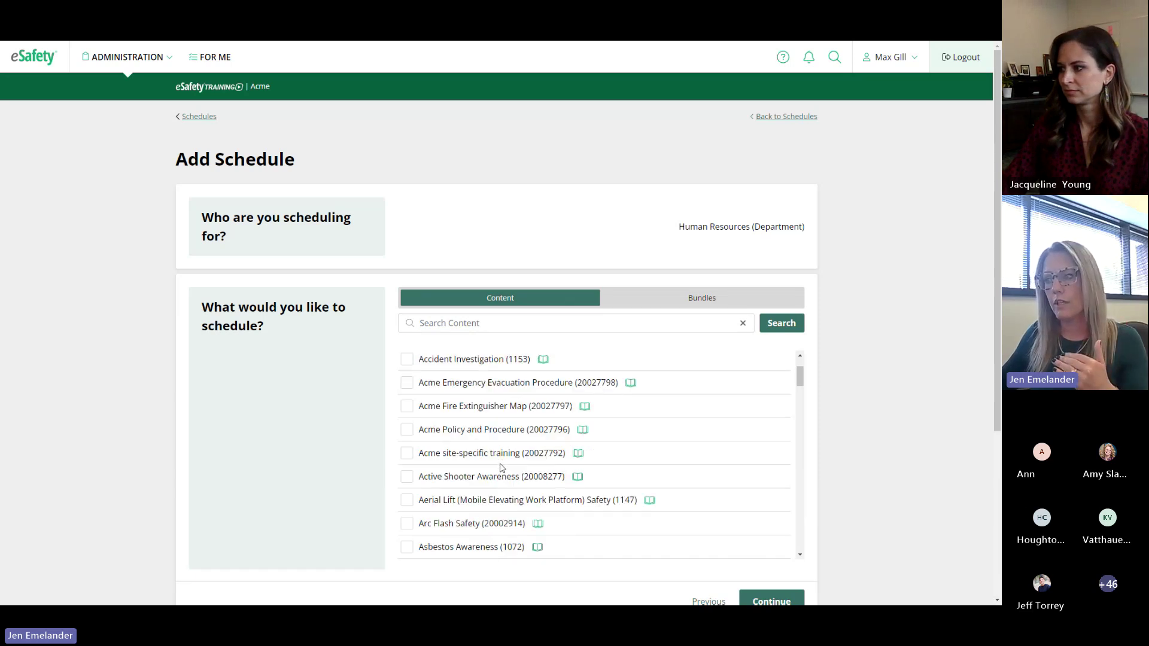
{"action": "scroll", "coordinate": [502, 467], "scroll_direction": "down", "scroll_amount": 1}
{"action": "scroll", "coordinate": [501, 467], "scroll_direction": "up", "scroll_amount": 3}
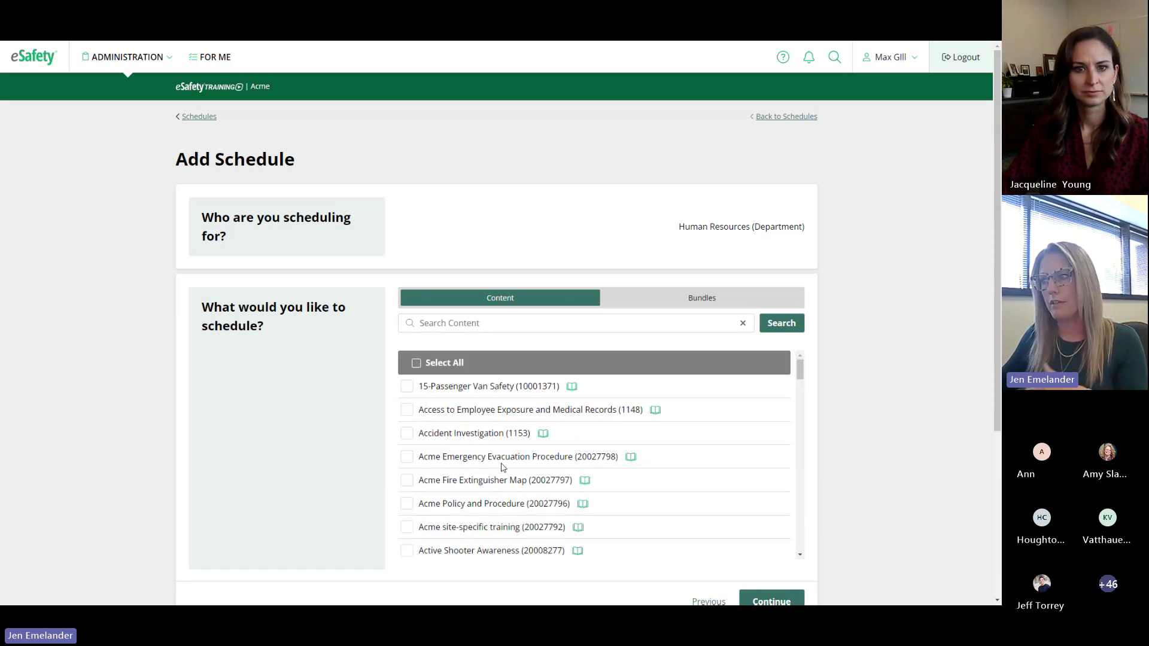
{"action": "left_click", "coordinate": [450, 322]}
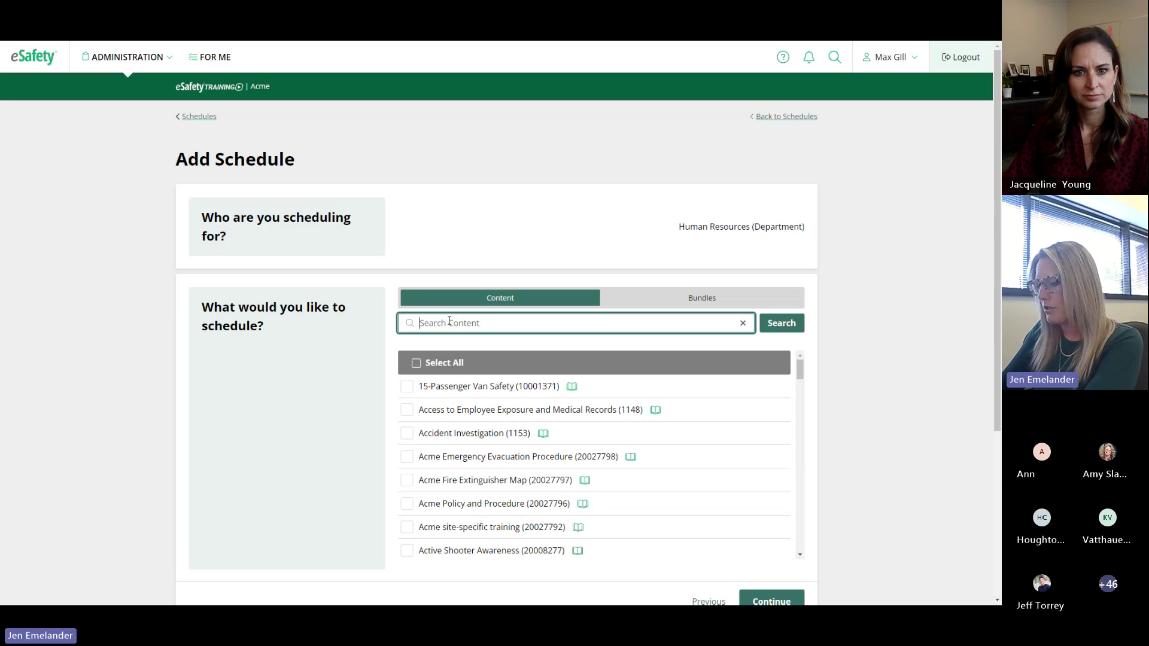
{"action": "type", "text": "acme"}
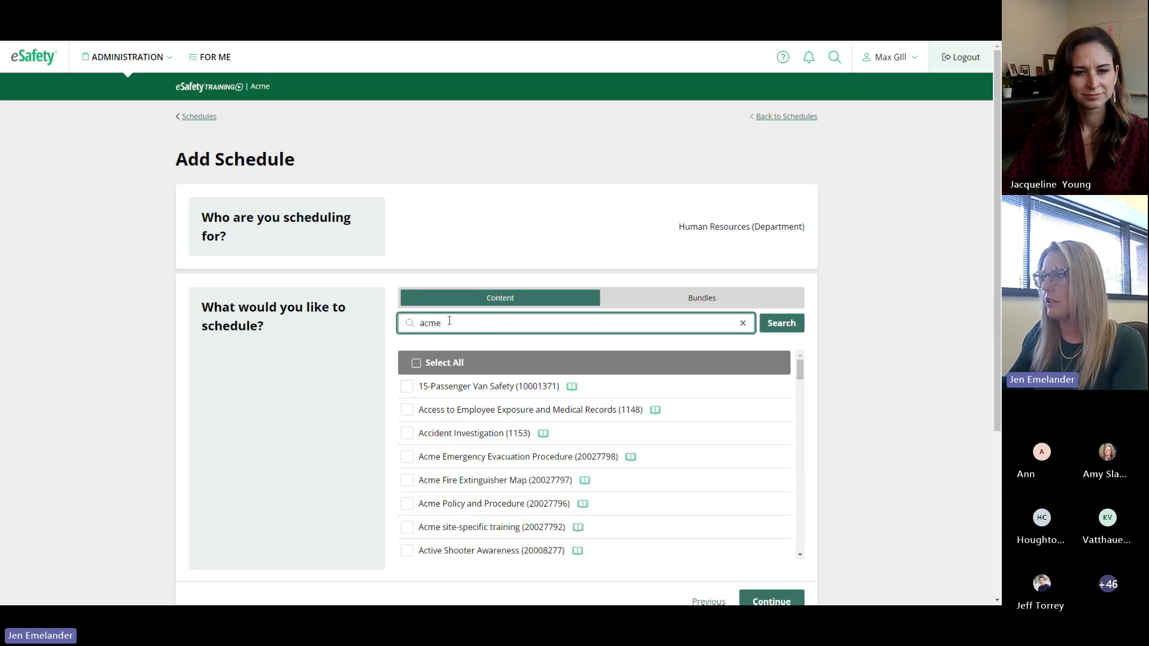
{"action": "key", "text": "Return"}
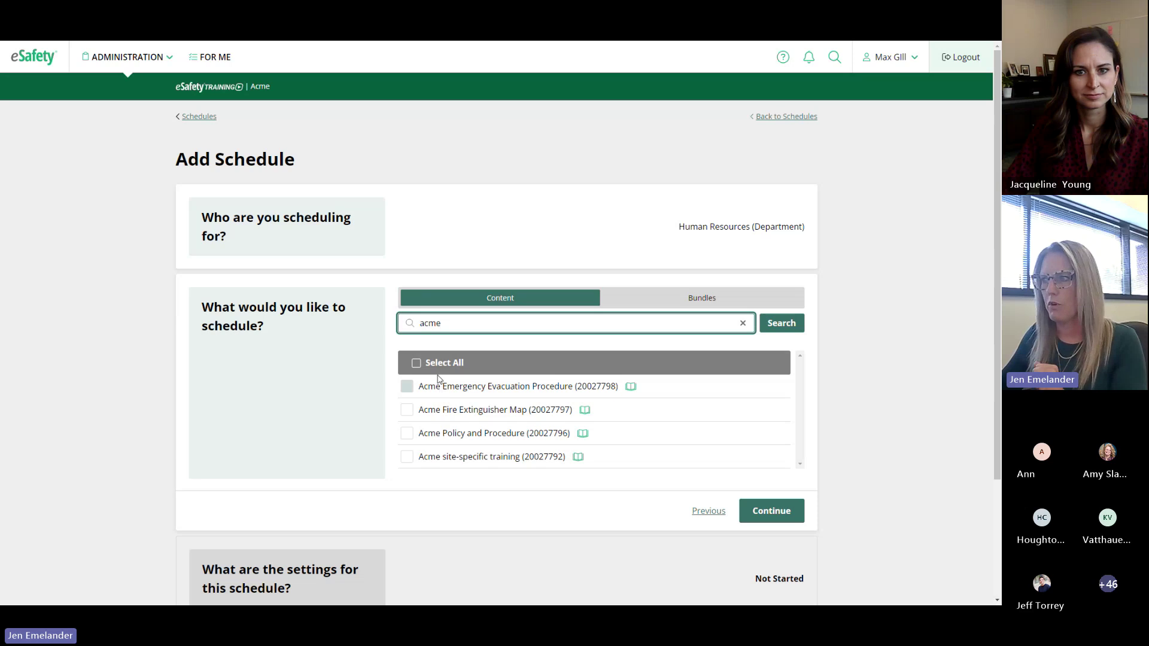
{"action": "left_click", "coordinate": [779, 325]}
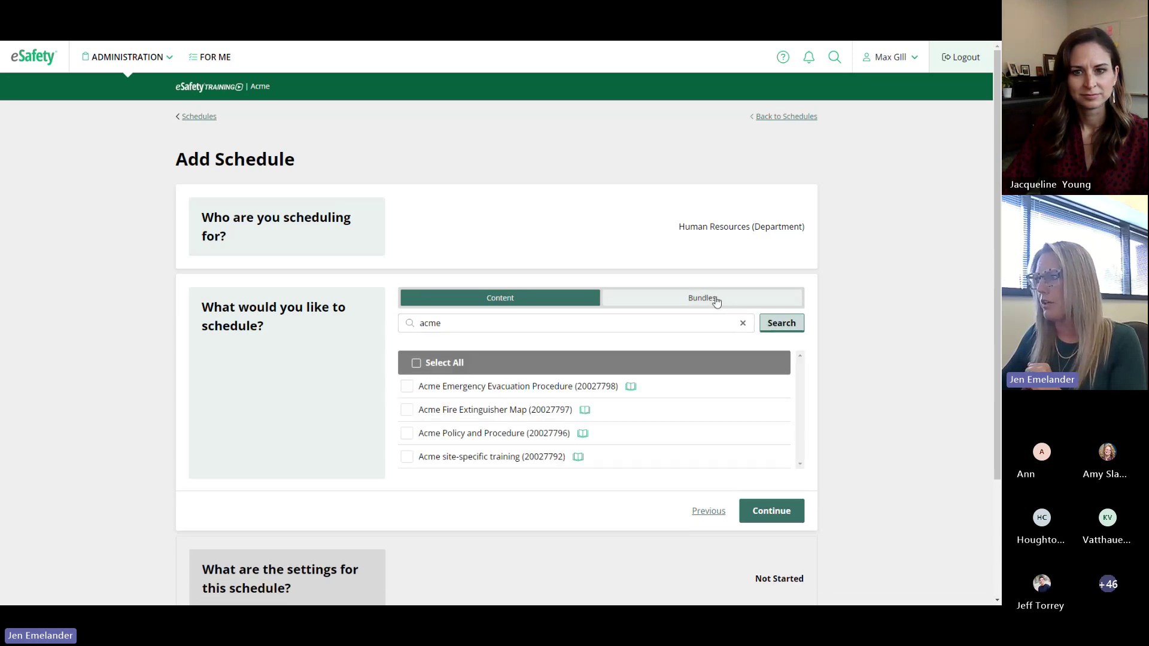
Choose the Emergency Responders bundle as the content to schedule and continue to the schedule settings.
{"action": "left_click", "coordinate": [716, 301]}
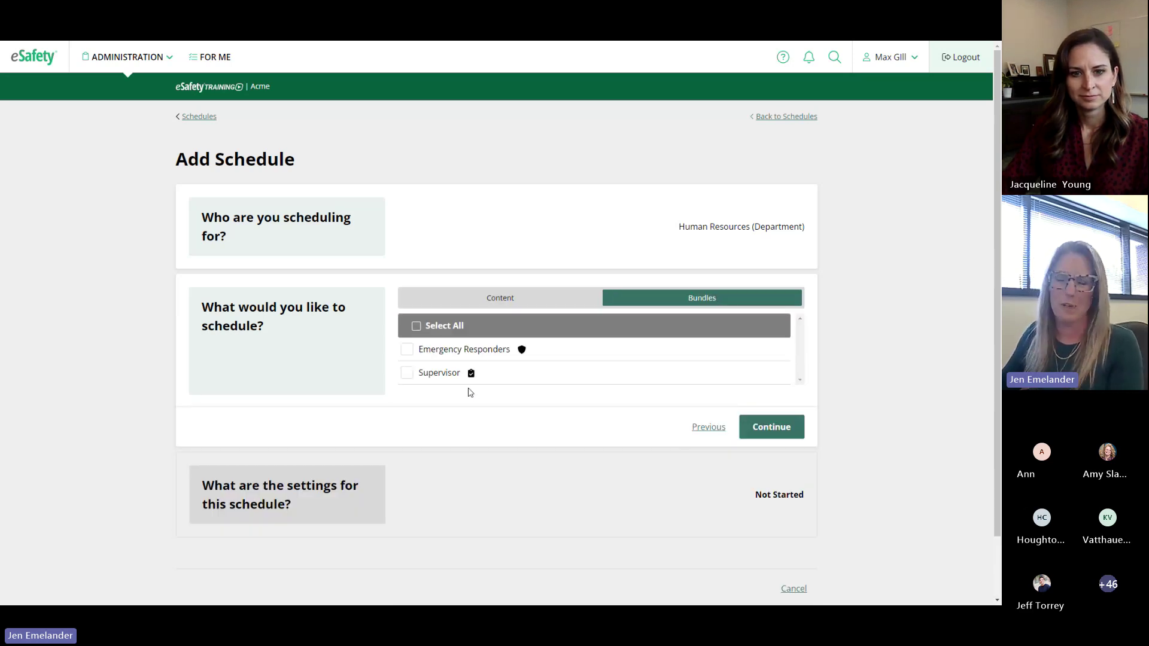
{"action": "left_click", "coordinate": [407, 351]}
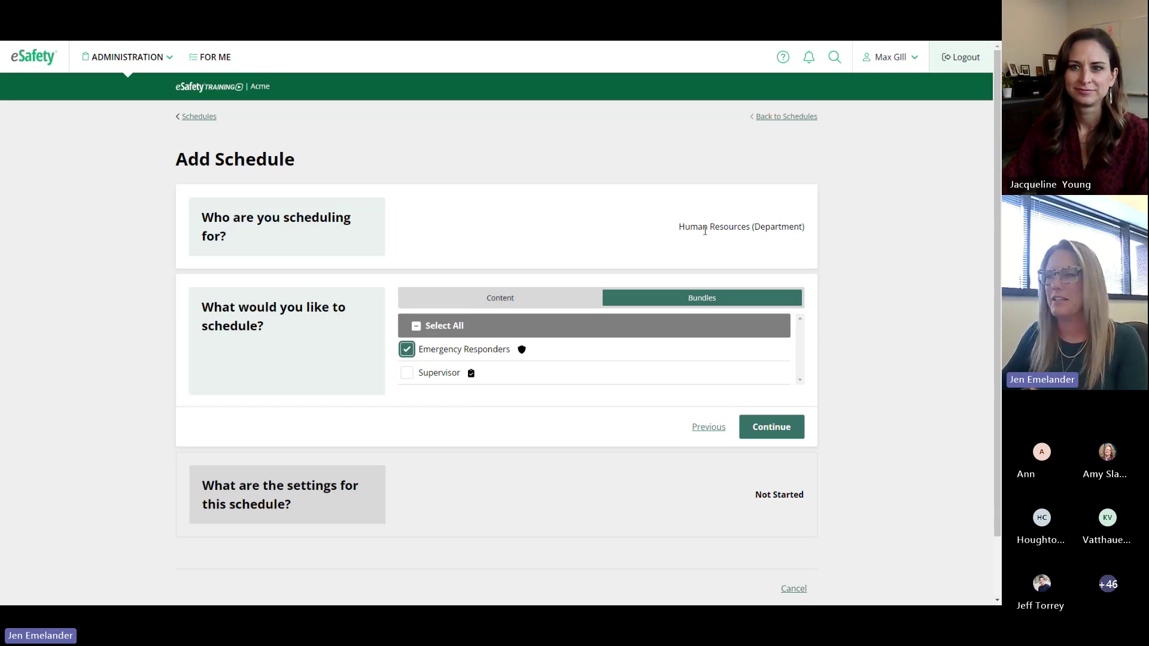
{"action": "left_click", "coordinate": [769, 433]}
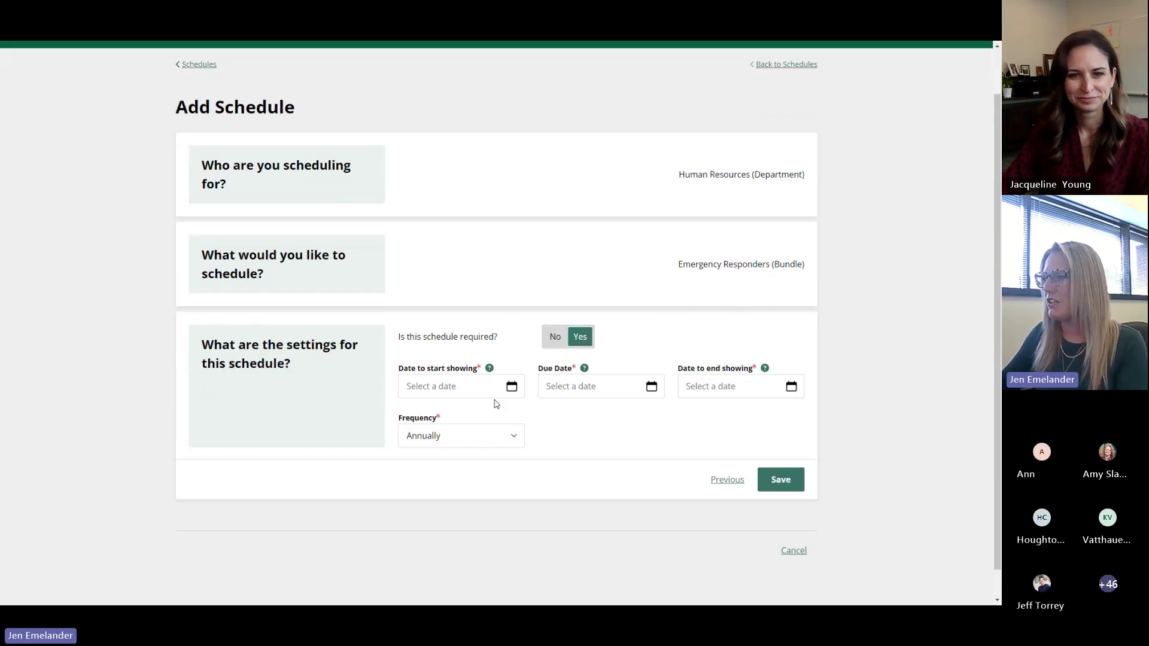
Set the schedule to start showing 05/01/2024, be due 05/31/2024 and end showing 06/30/2024, then save it and review the schedules list.
{"action": "left_click", "coordinate": [512, 386]}
{"action": "left_click", "coordinate": [490, 451]}
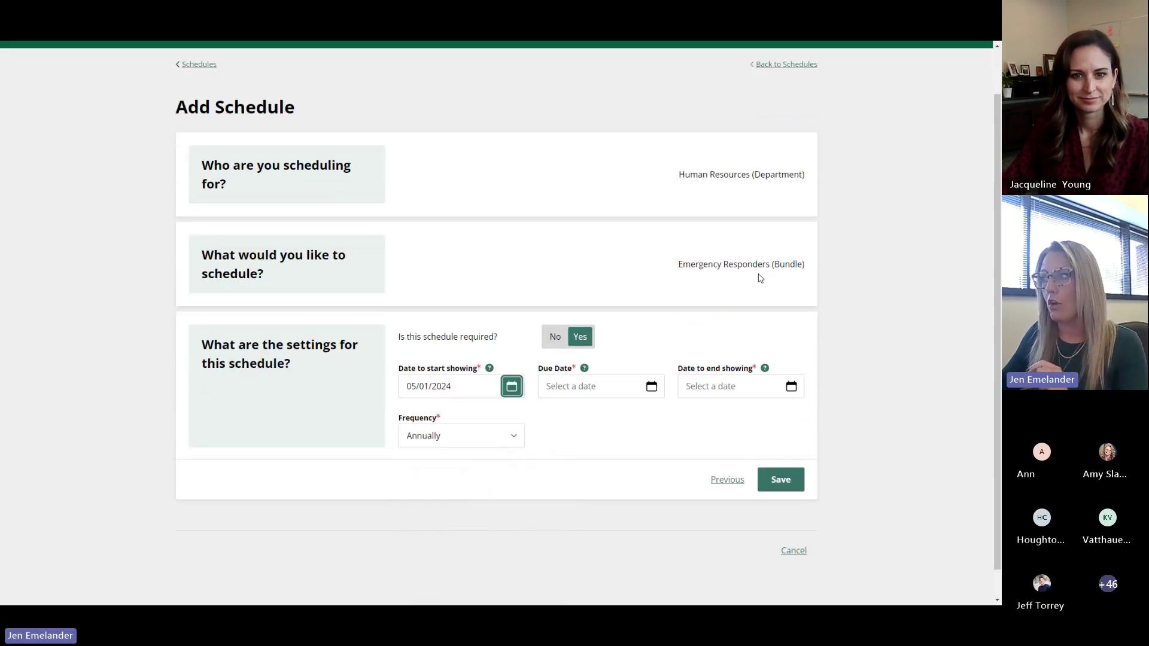
{"action": "left_click", "coordinate": [652, 386]}
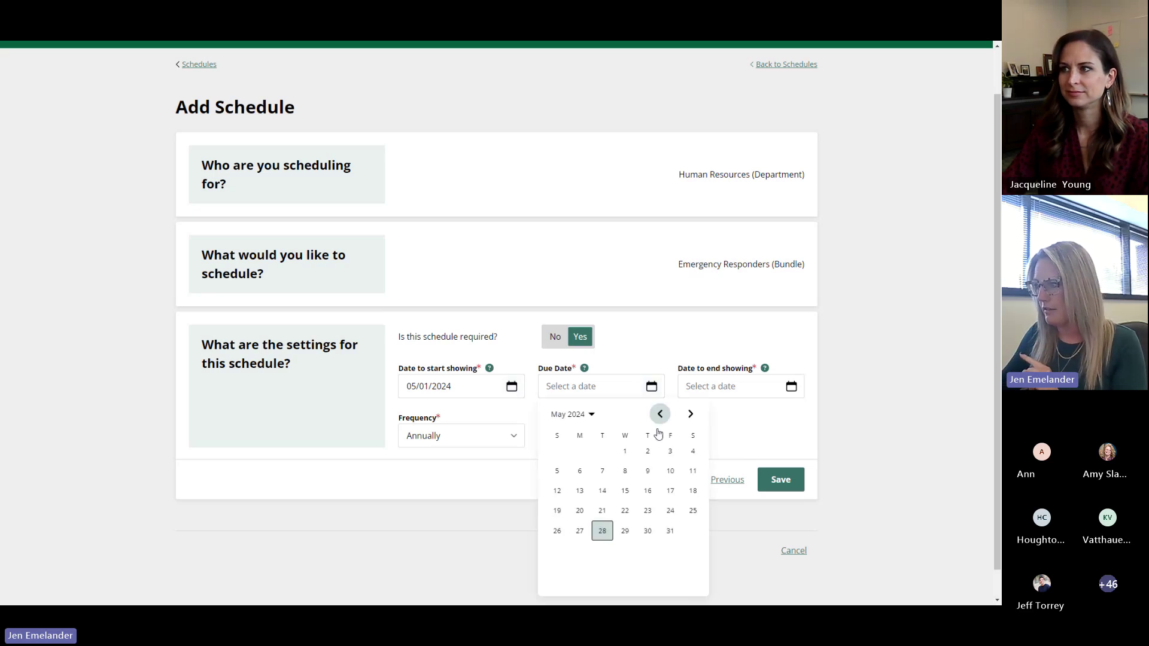
{"action": "left_click", "coordinate": [670, 531]}
{"action": "left_click", "coordinate": [791, 386]}
{"action": "left_click", "coordinate": [830, 413]}
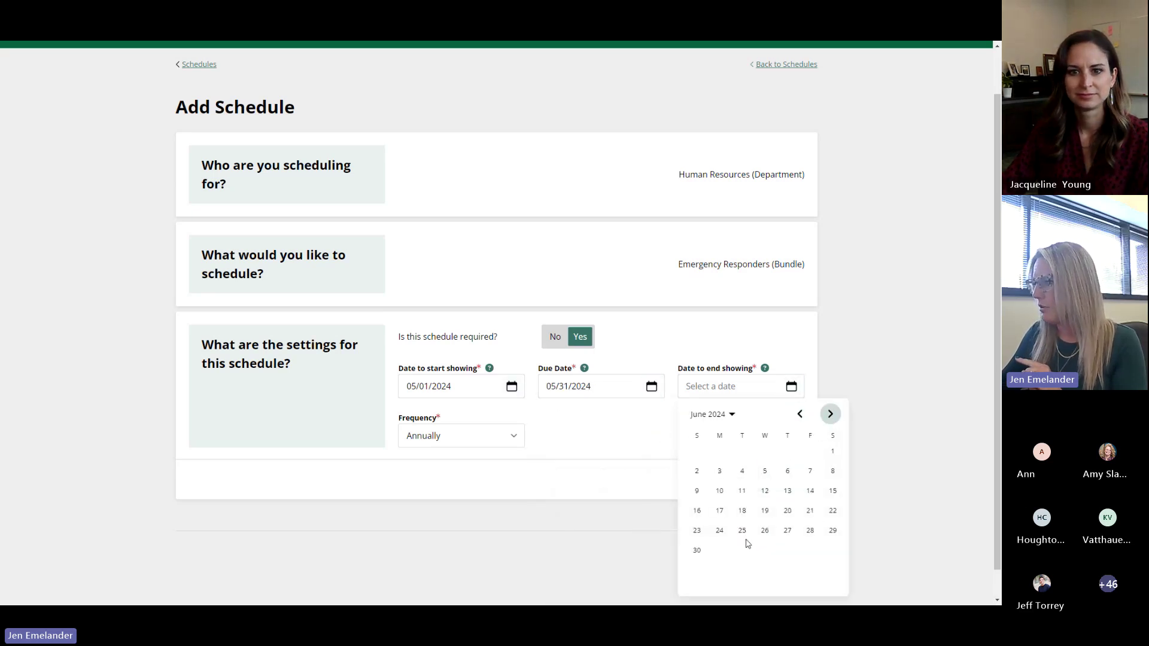
{"action": "left_click", "coordinate": [697, 550]}
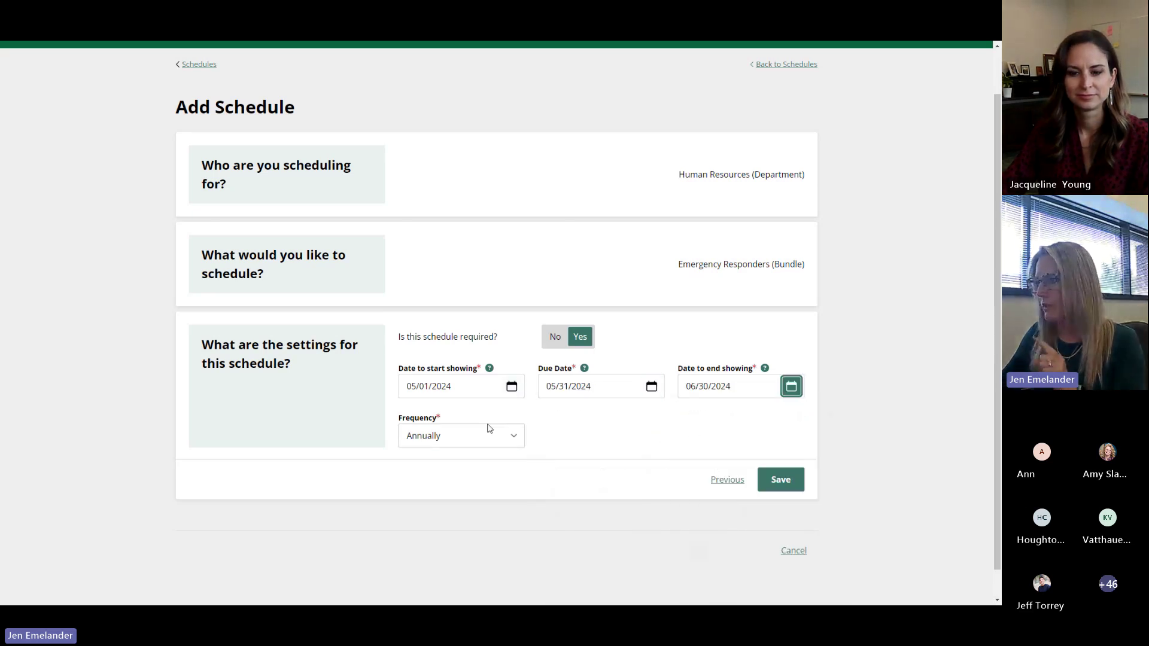
{"action": "left_click", "coordinate": [781, 480]}
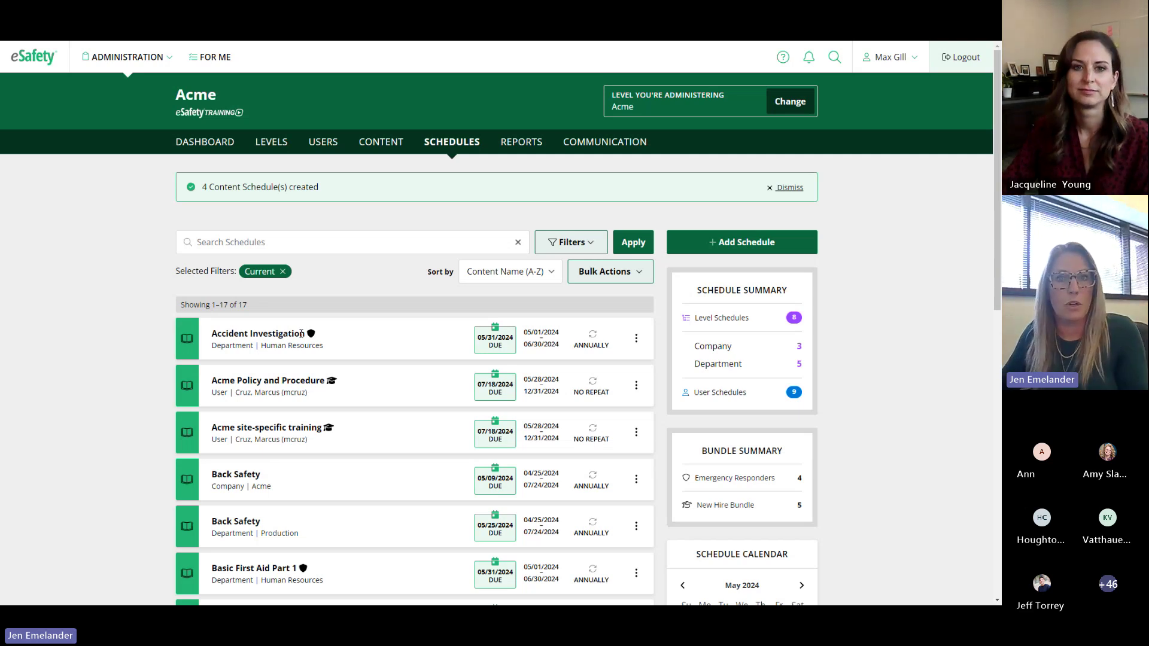
{"action": "scroll", "coordinate": [616, 355], "scroll_direction": "down", "scroll_amount": 1}
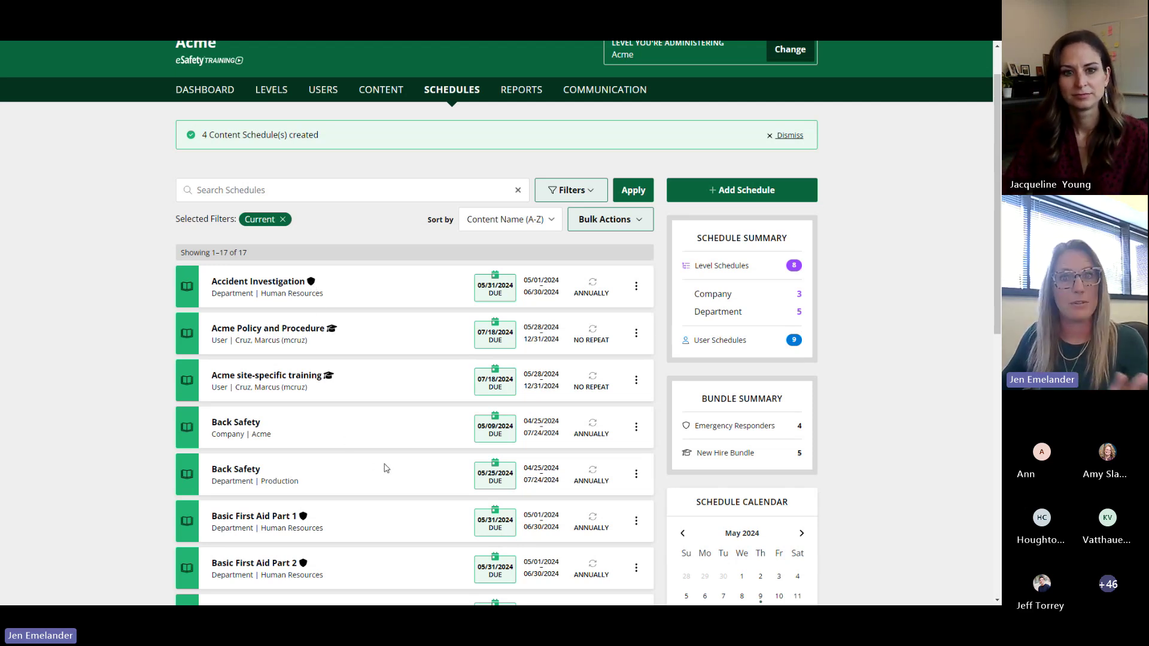
{"action": "scroll", "coordinate": [386, 313], "scroll_direction": "up", "scroll_amount": 1}
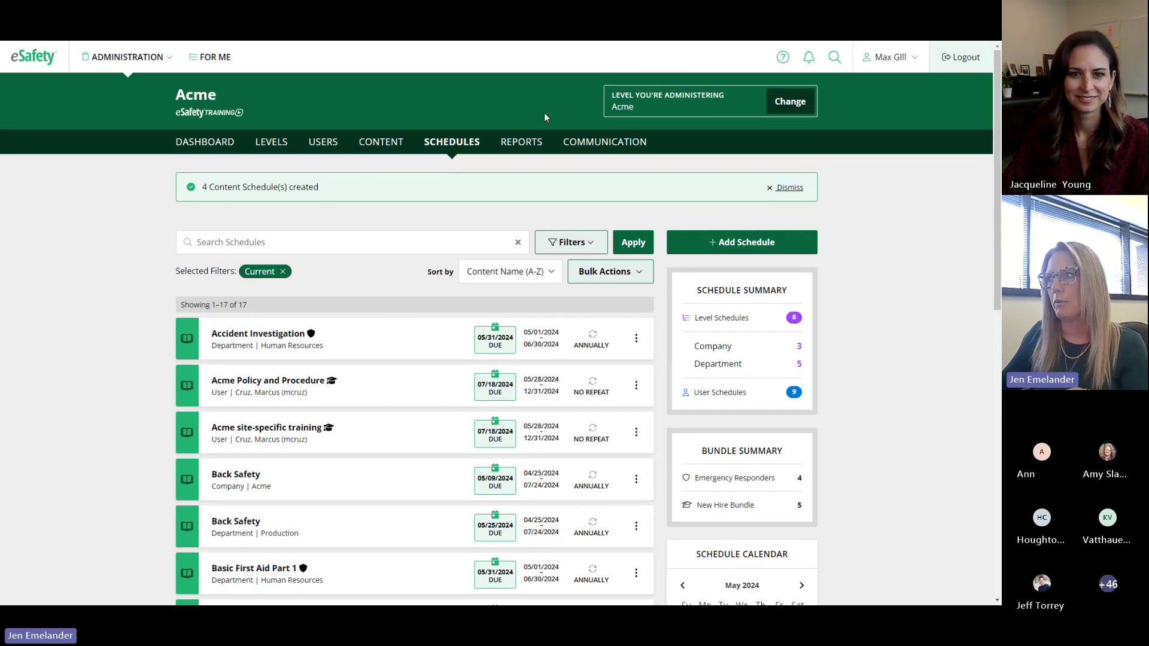
Open the Completion Status report template, examine its filters and grouping options, and leave without generating the report.
{"action": "left_click", "coordinate": [529, 144]}
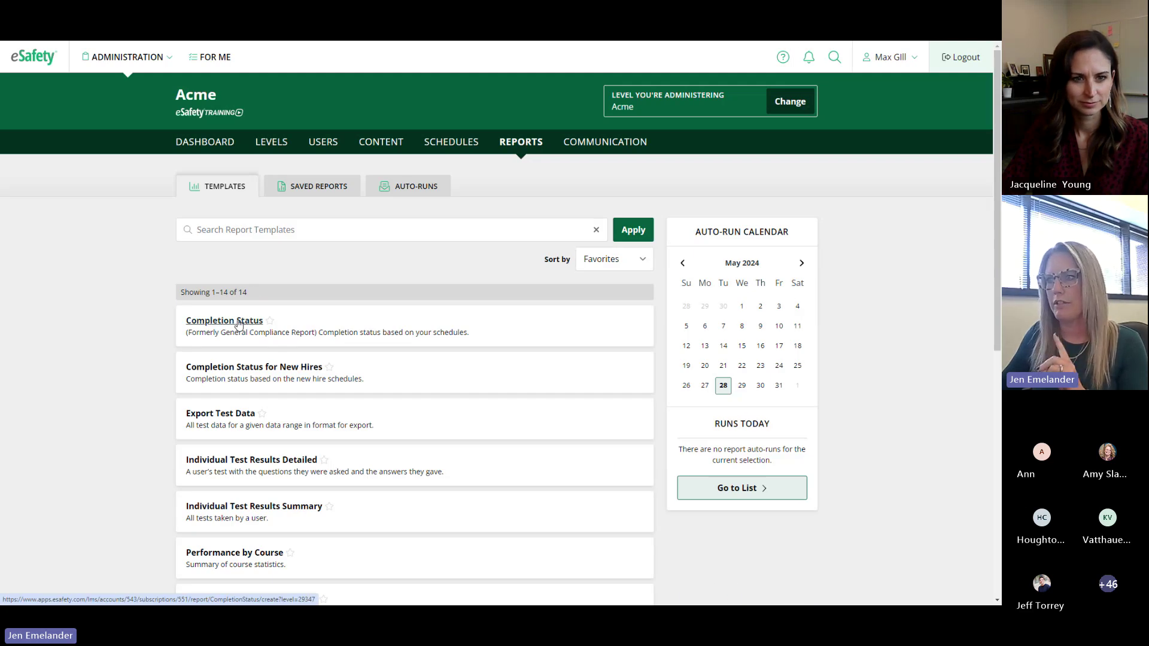
{"action": "left_click", "coordinate": [239, 324]}
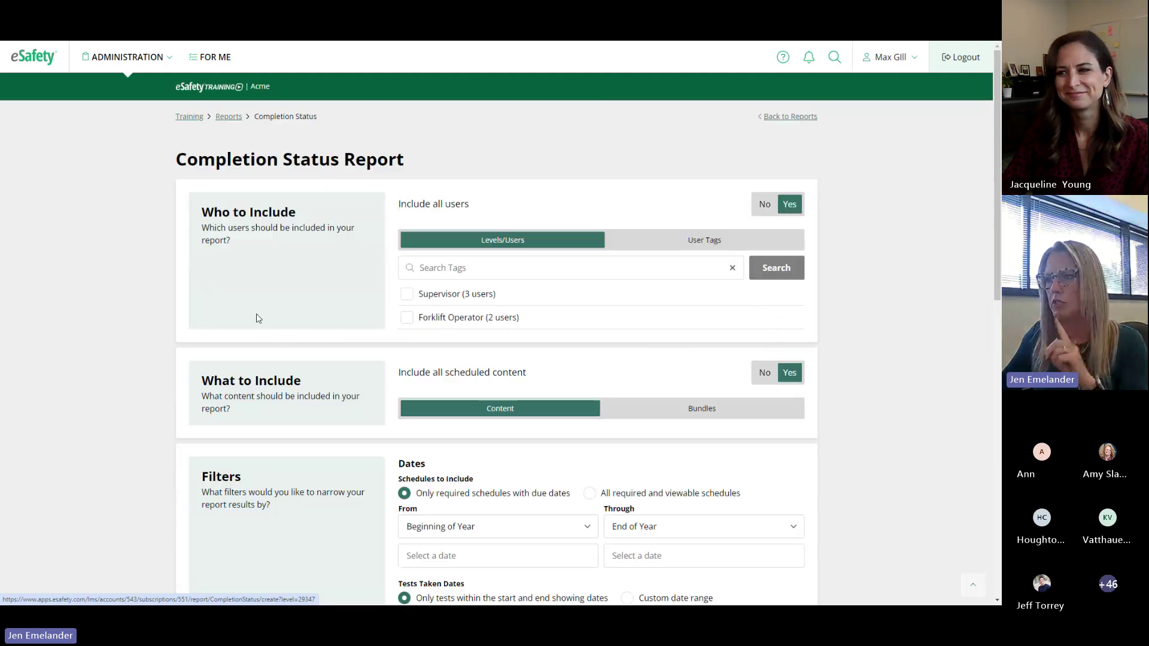
{"action": "scroll", "coordinate": [598, 378], "scroll_direction": "down", "scroll_amount": 3}
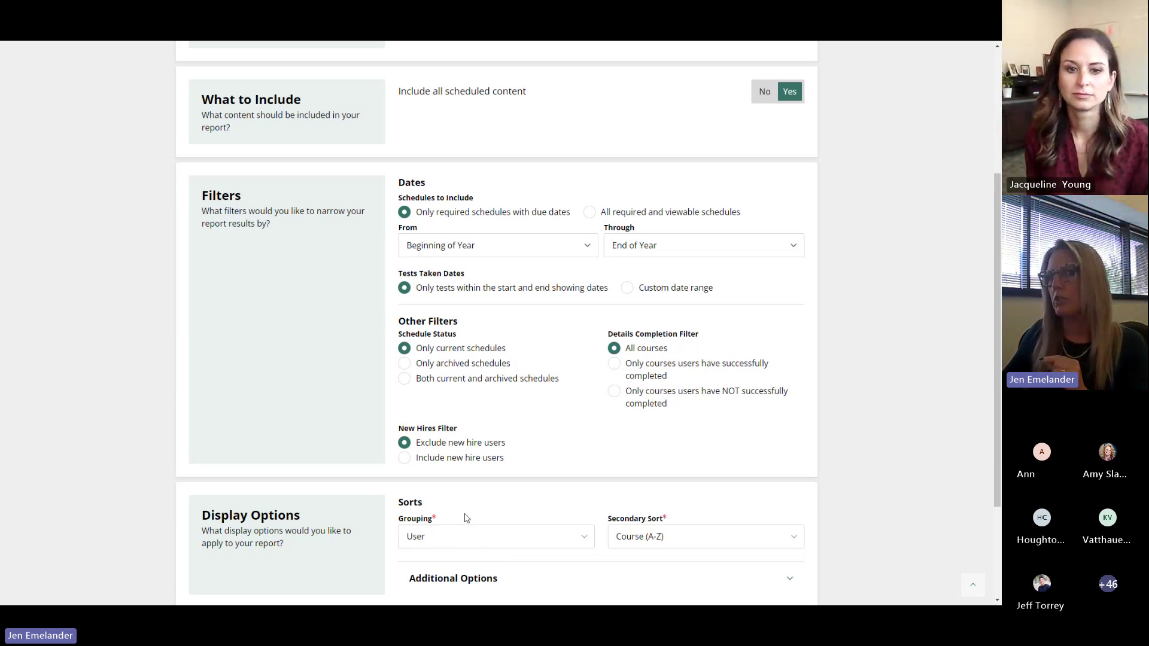
{"action": "scroll", "coordinate": [467, 518], "scroll_direction": "down", "scroll_amount": 1}
{"action": "left_click", "coordinate": [460, 484]}
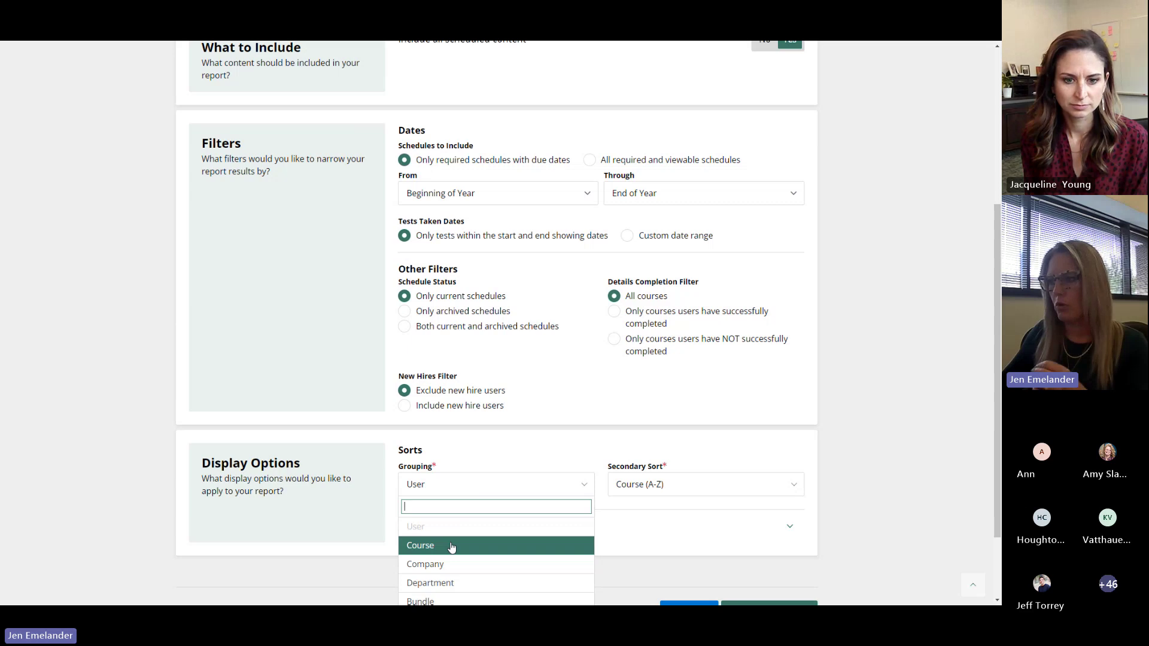
{"action": "scroll", "coordinate": [455, 575], "scroll_direction": "down", "scroll_amount": 2}
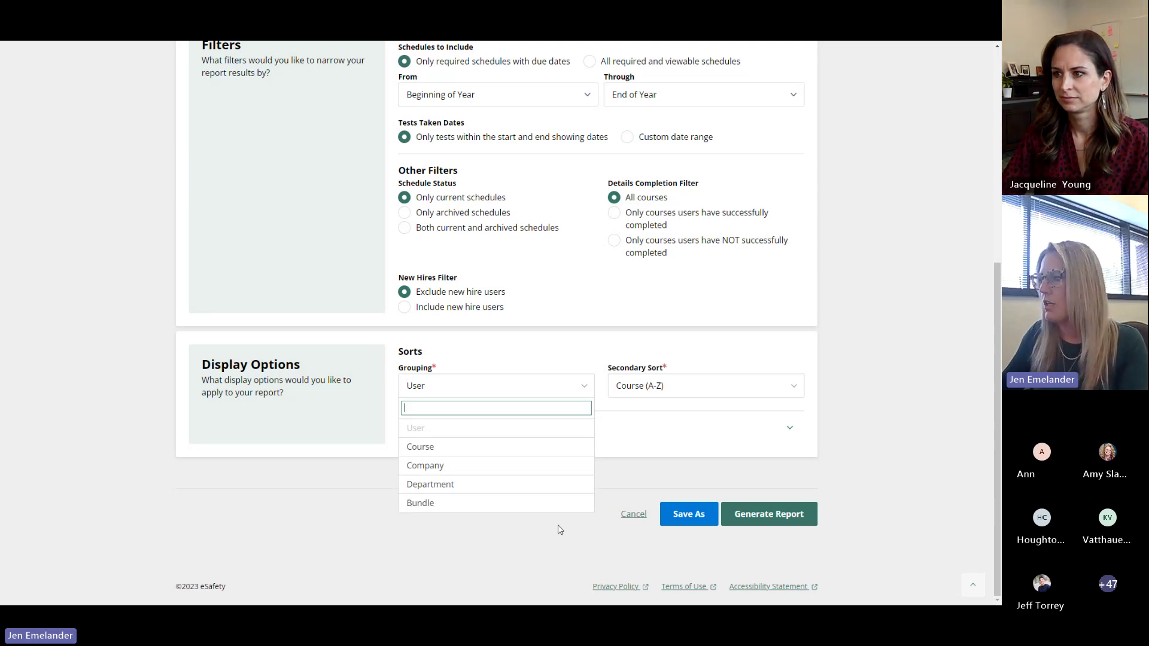
{"action": "left_click", "coordinate": [604, 529]}
{"action": "left_click", "coordinate": [639, 518]}
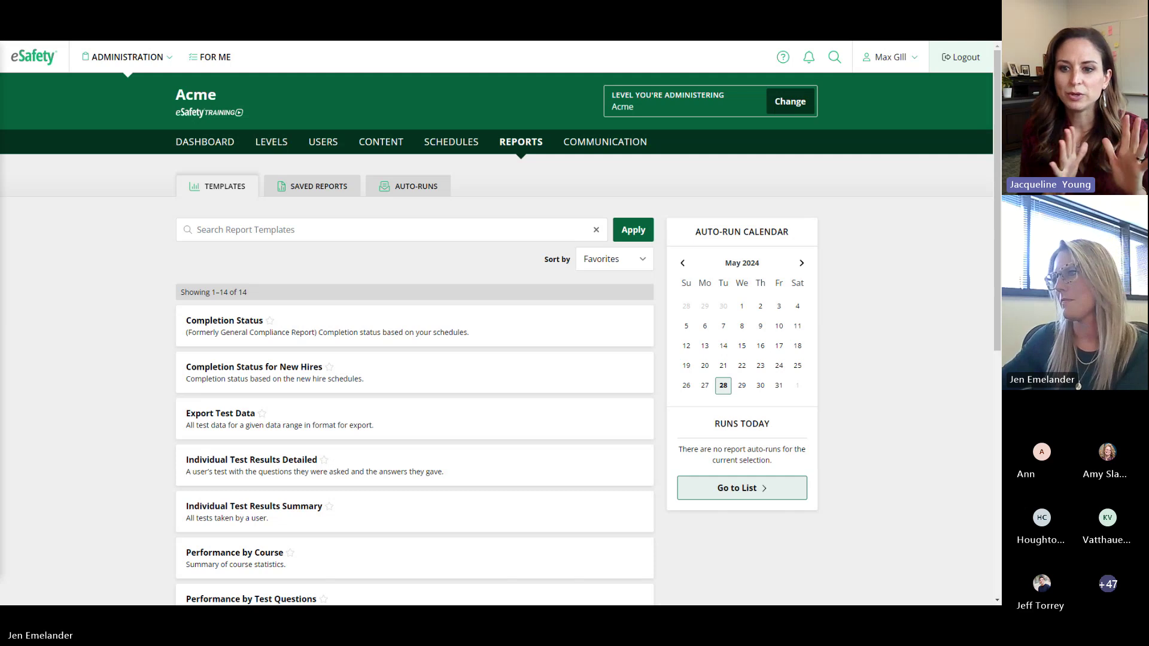
Create a new user tag named "Emergency Responder" and save it.
{"action": "left_click", "coordinate": [205, 142]}
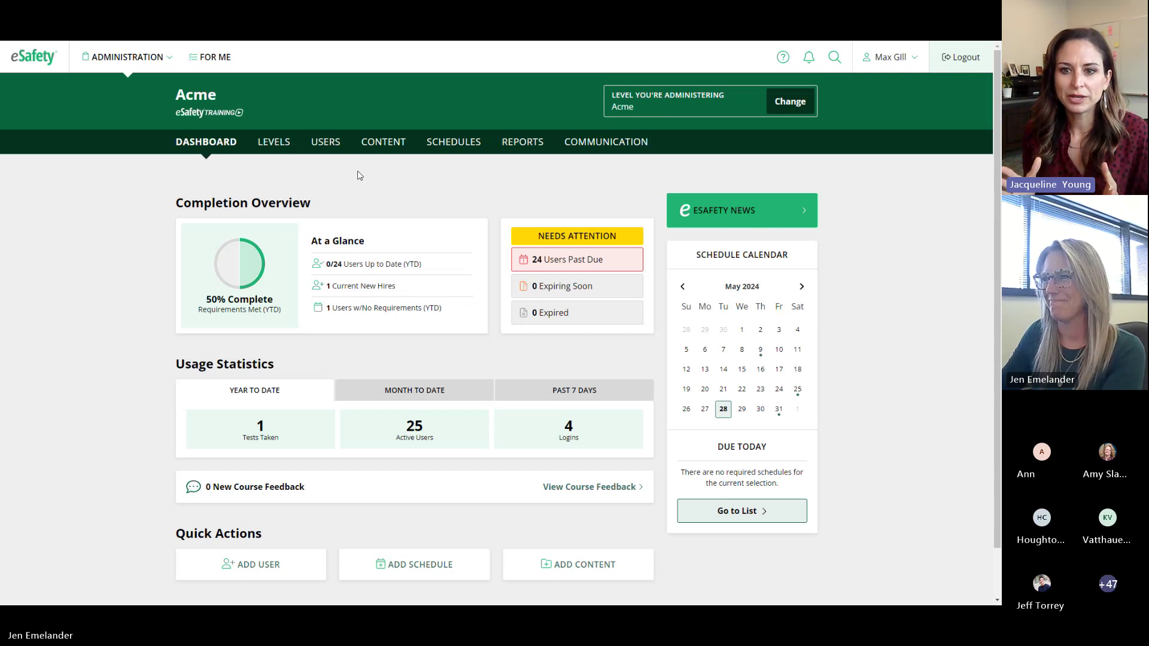
{"action": "left_click", "coordinate": [325, 143]}
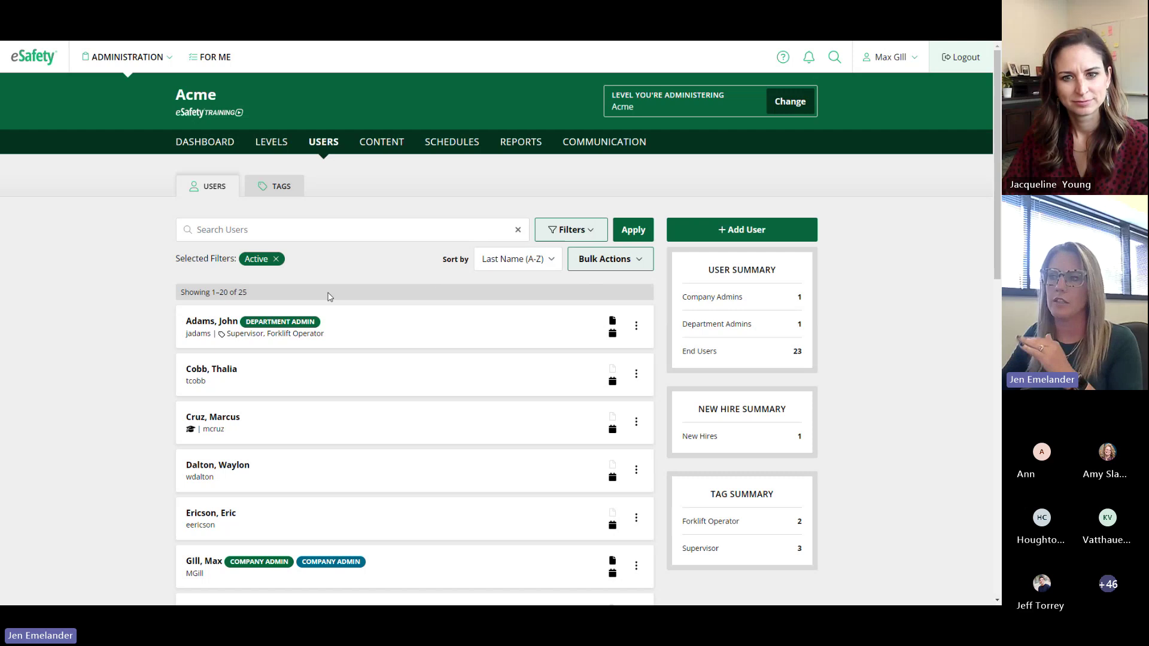
{"action": "left_click", "coordinate": [271, 190]}
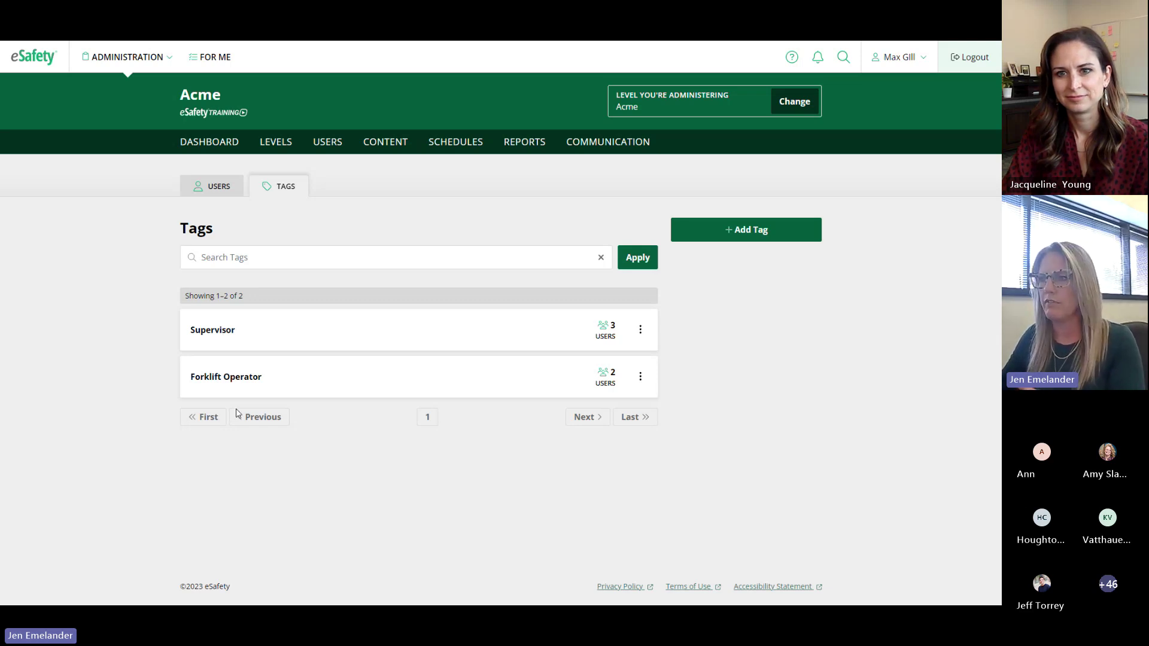
{"action": "left_click", "coordinate": [771, 243]}
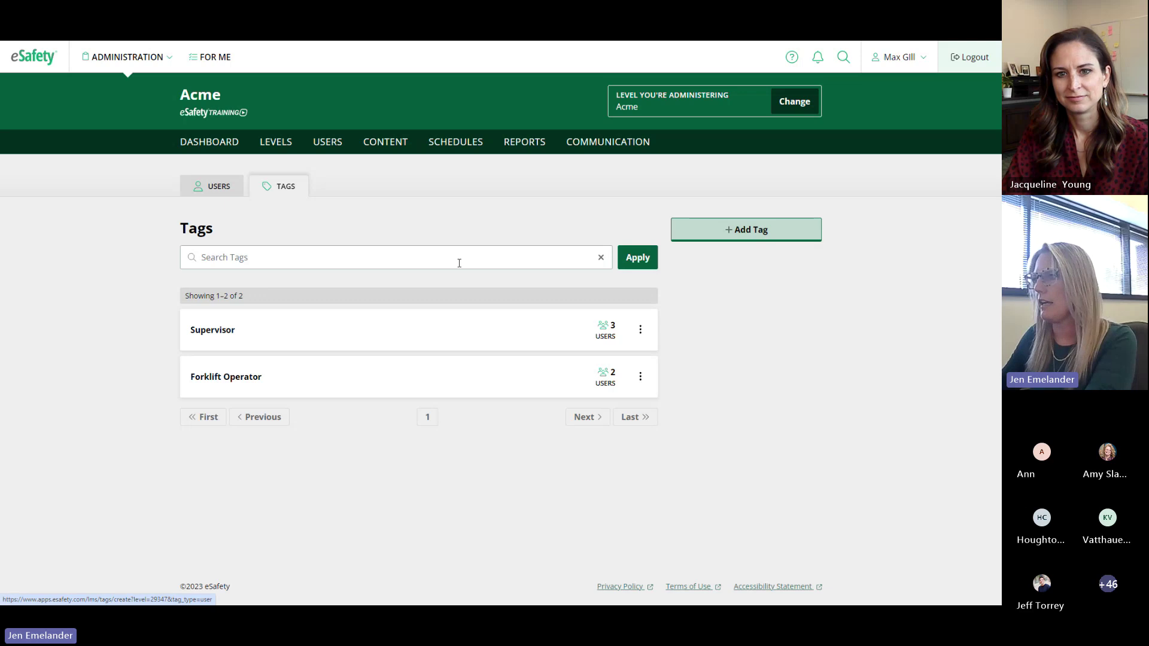
{"action": "left_click", "coordinate": [234, 155]}
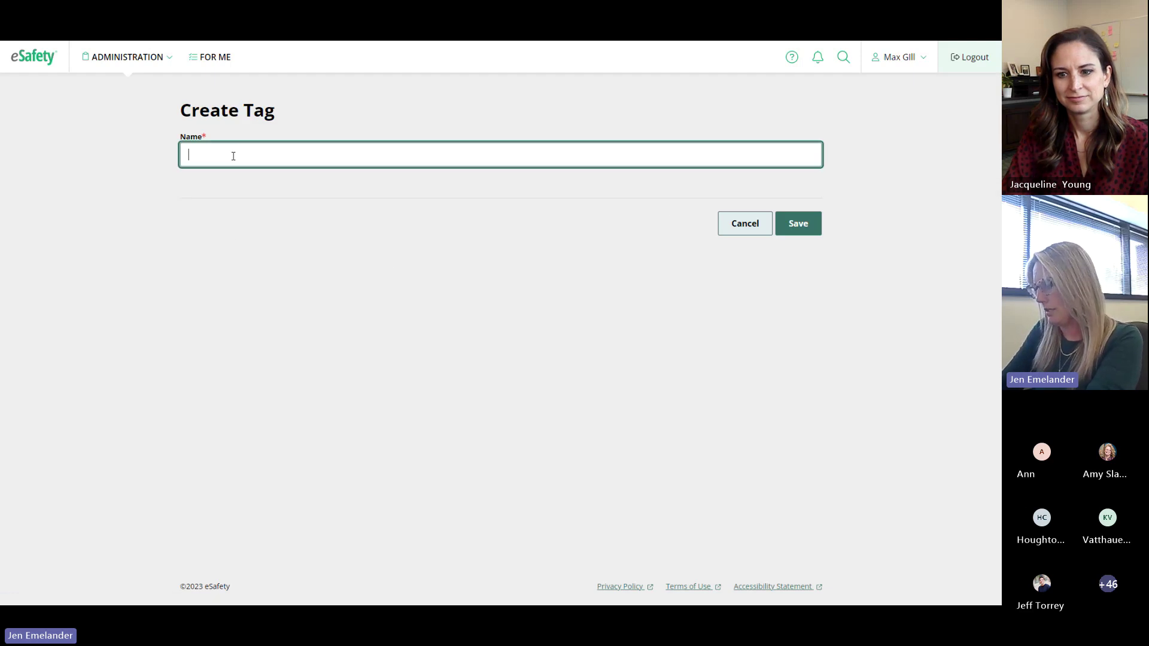
{"action": "type", "text": "Eme"}
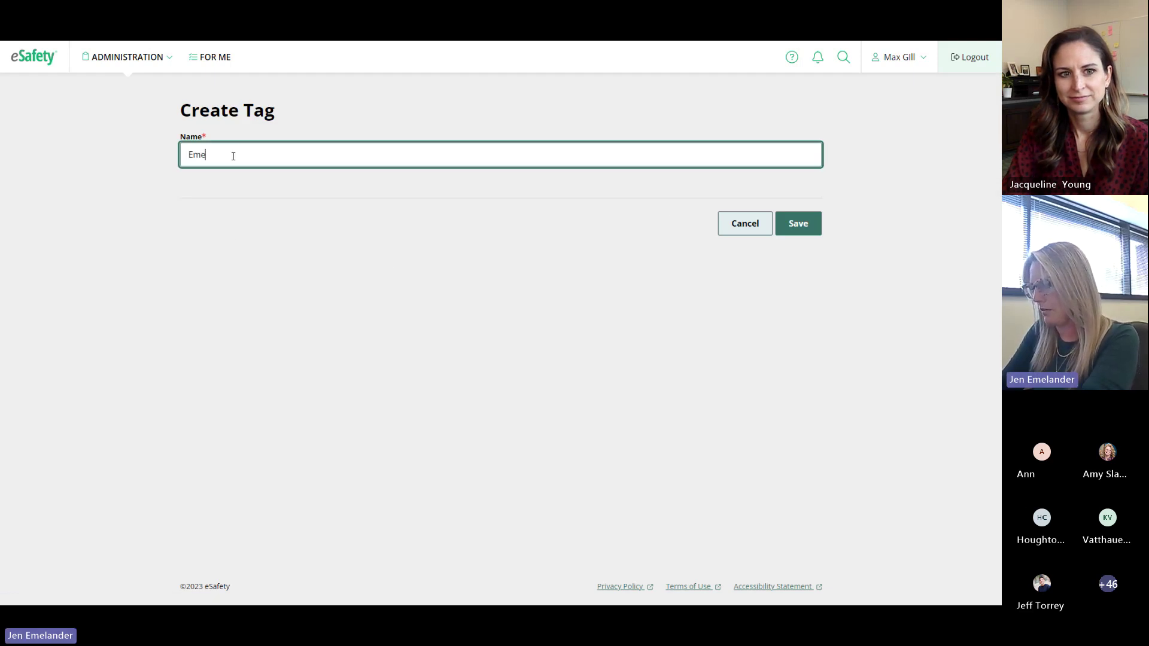
{"action": "type", "text": "rgency Resp"}
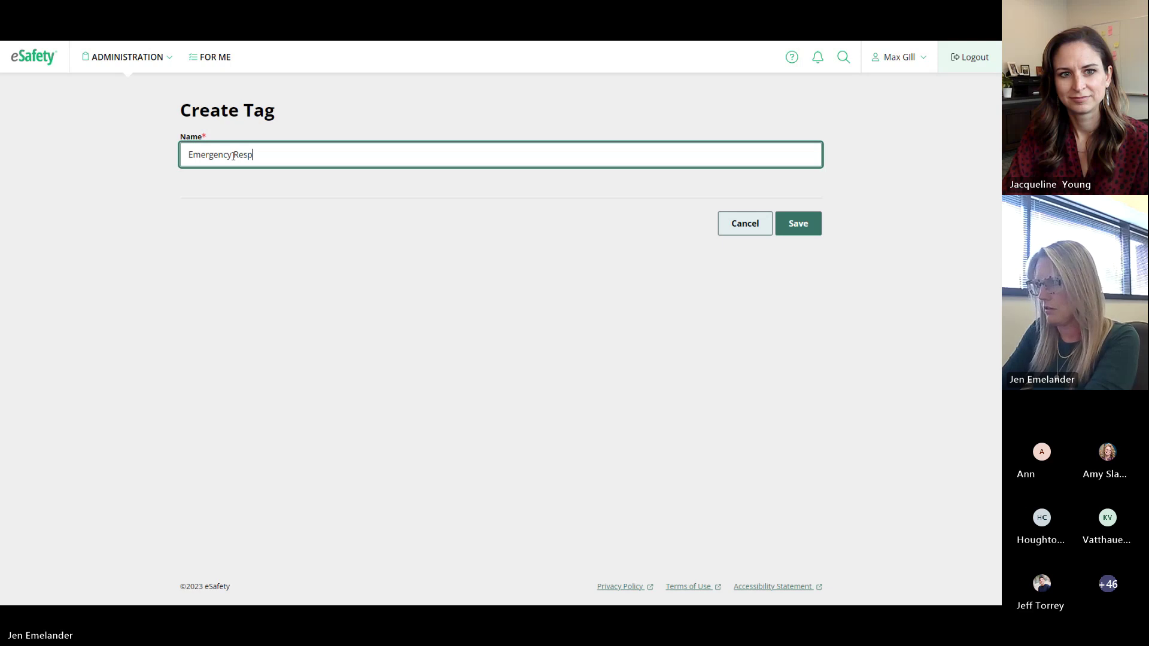
{"action": "type", "text": "onder"}
{"action": "left_click", "coordinate": [809, 232]}
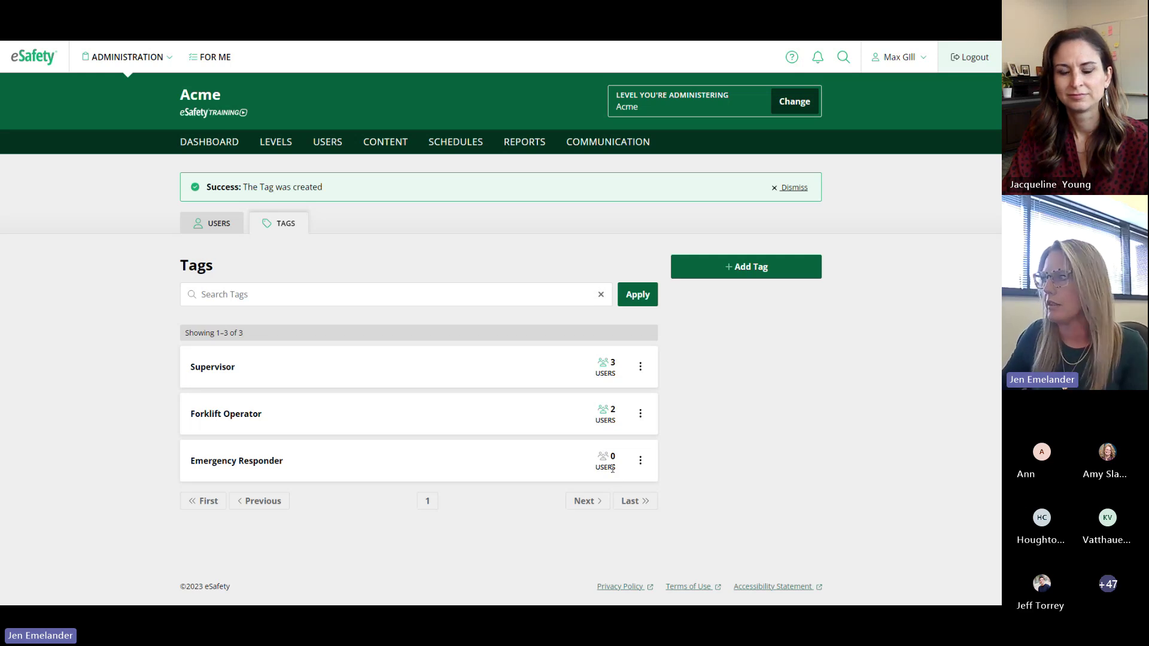
Assign the Emergency Responder tag to the fourth user in the users list and save the profile.
{"action": "left_click", "coordinate": [220, 227]}
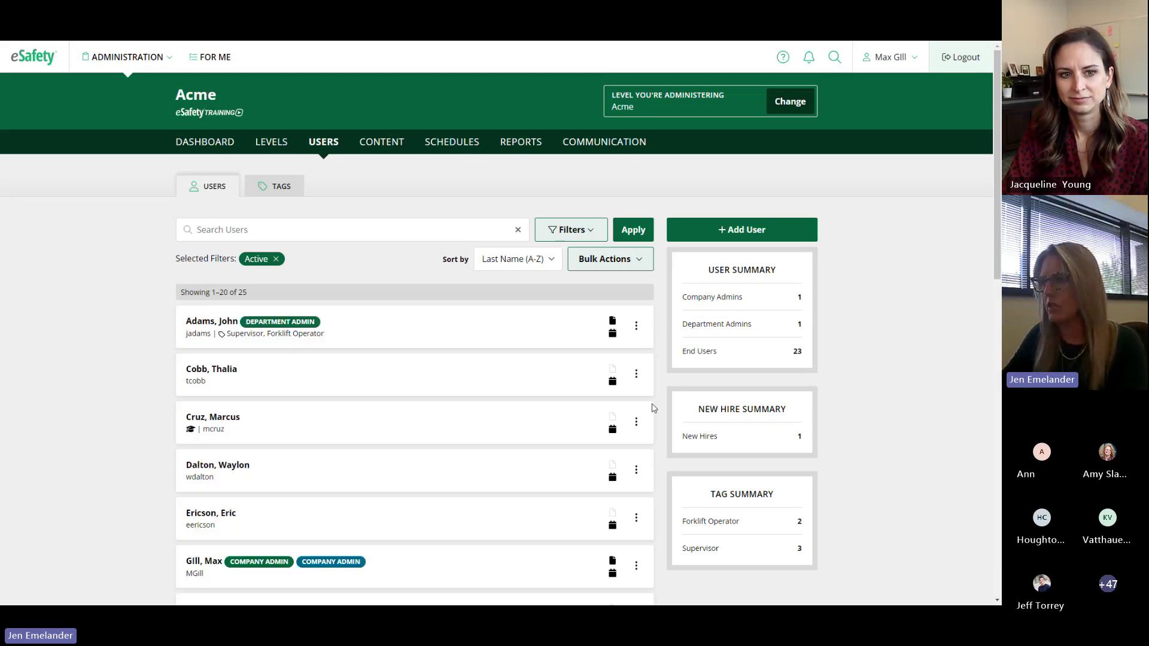
{"action": "scroll", "coordinate": [619, 410], "scroll_direction": "down", "scroll_amount": 1}
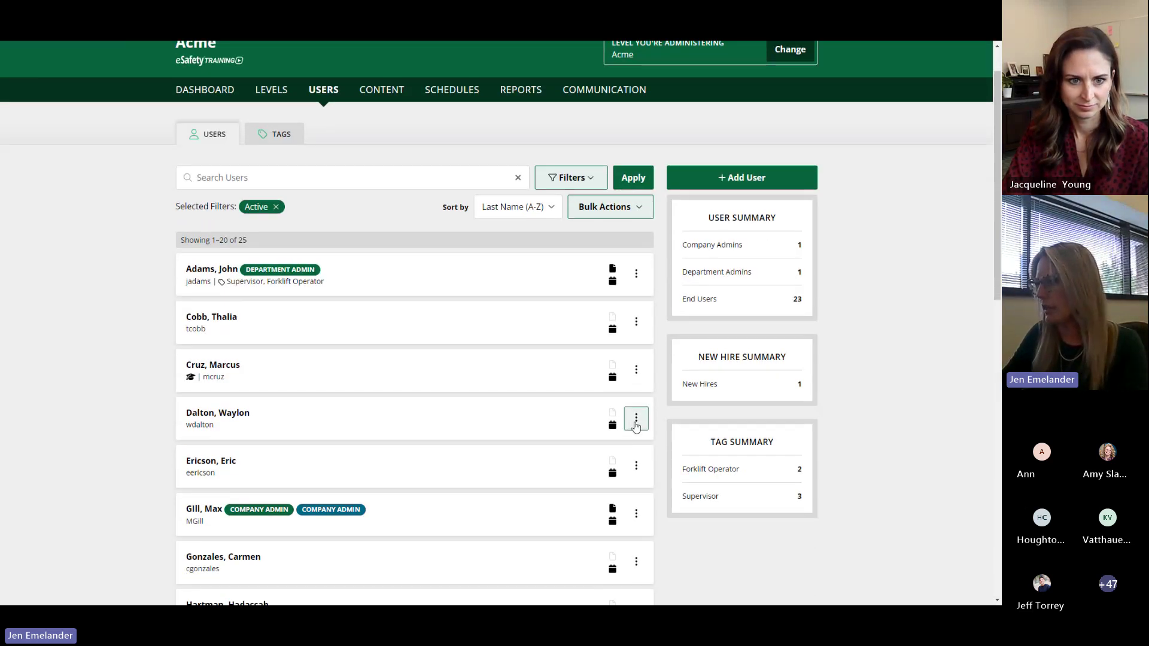
{"action": "left_click", "coordinate": [636, 418]}
{"action": "left_click", "coordinate": [602, 448]}
{"action": "left_click", "coordinate": [649, 521]}
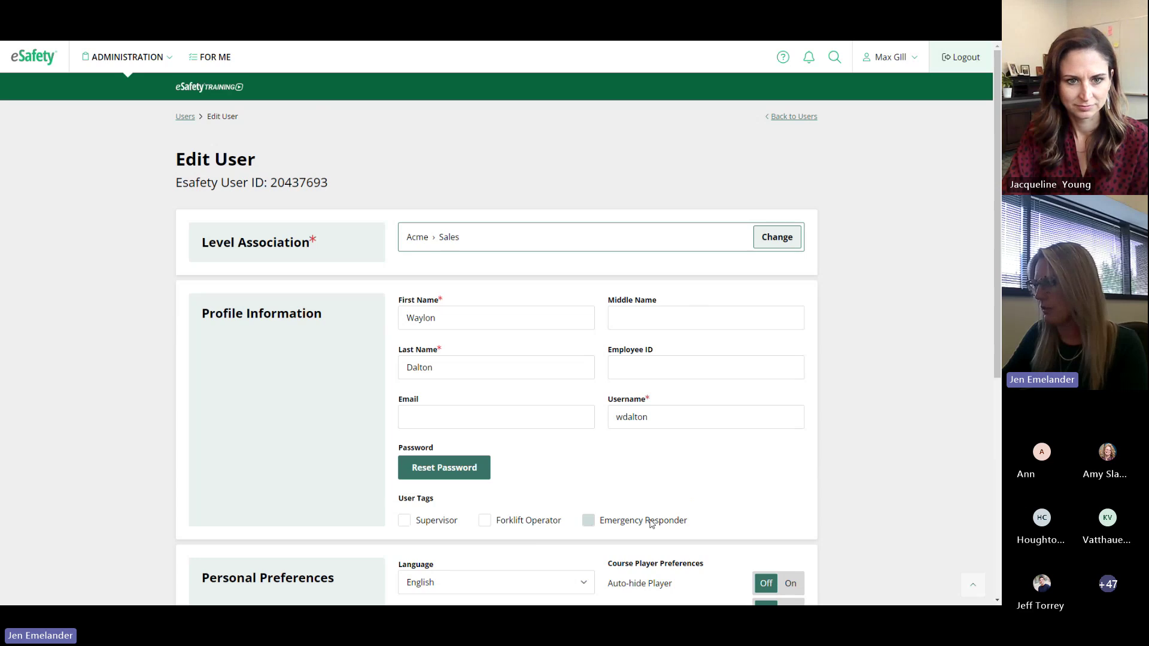
{"action": "scroll", "coordinate": [896, 515], "scroll_direction": "down", "scroll_amount": 5}
{"action": "left_click", "coordinate": [799, 525]}
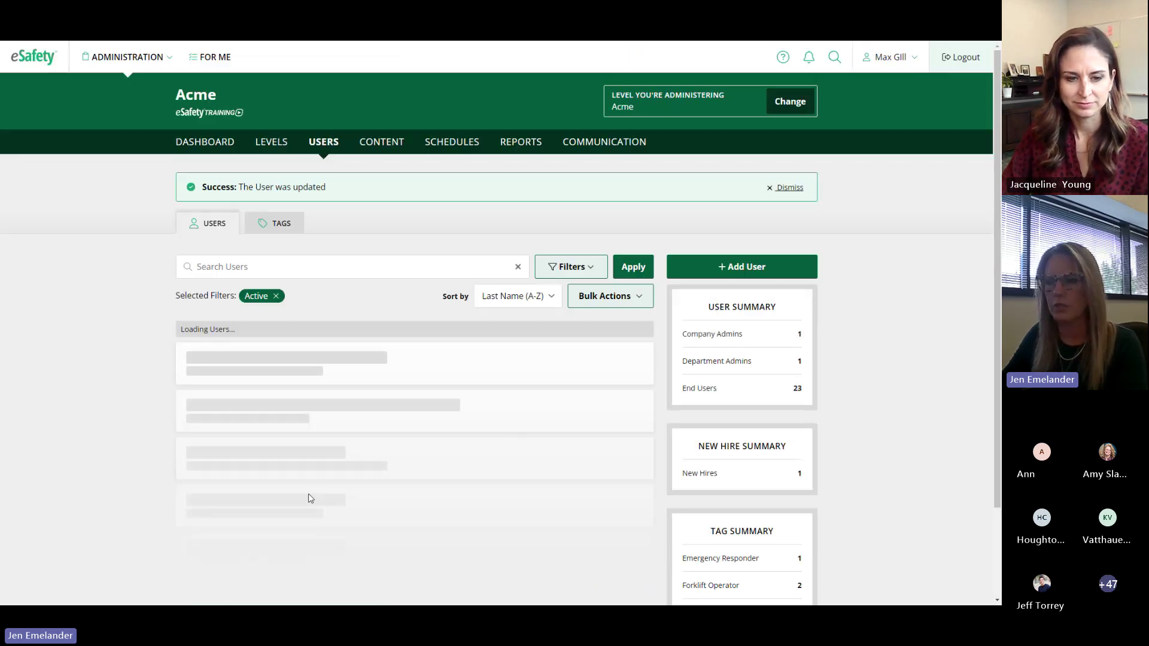
Filter the users list by the Forklift Operator tag and dismiss the update notice.
{"action": "scroll", "coordinate": [314, 497], "scroll_direction": "down", "scroll_amount": 2}
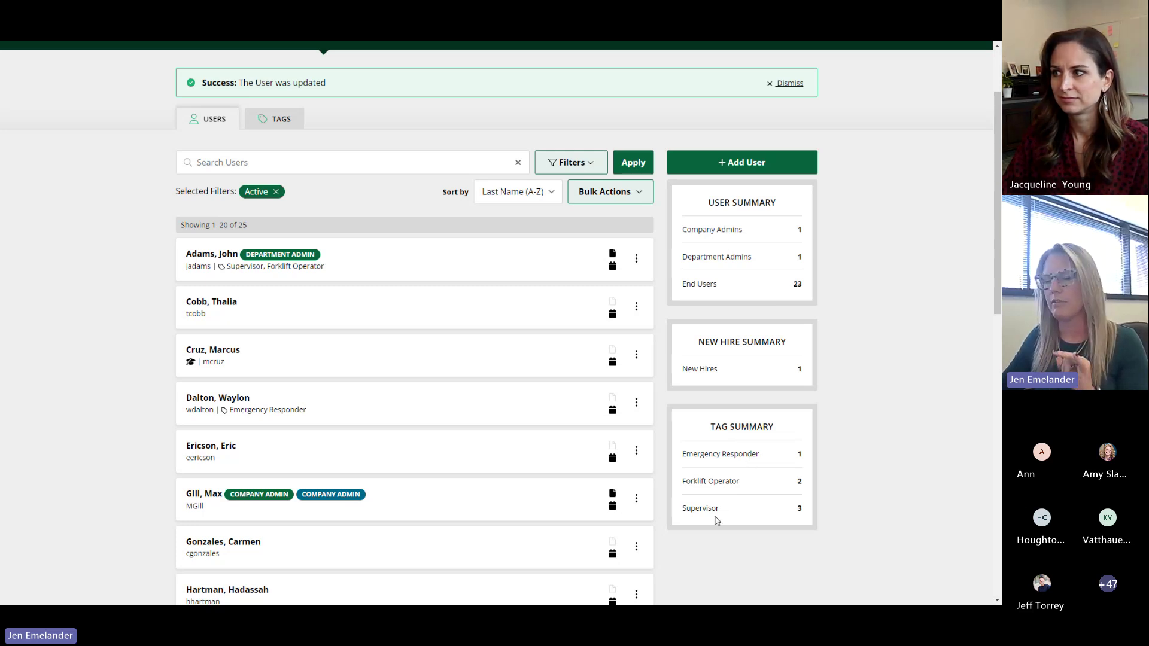
{"action": "scroll", "coordinate": [617, 475], "scroll_direction": "up", "scroll_amount": 3}
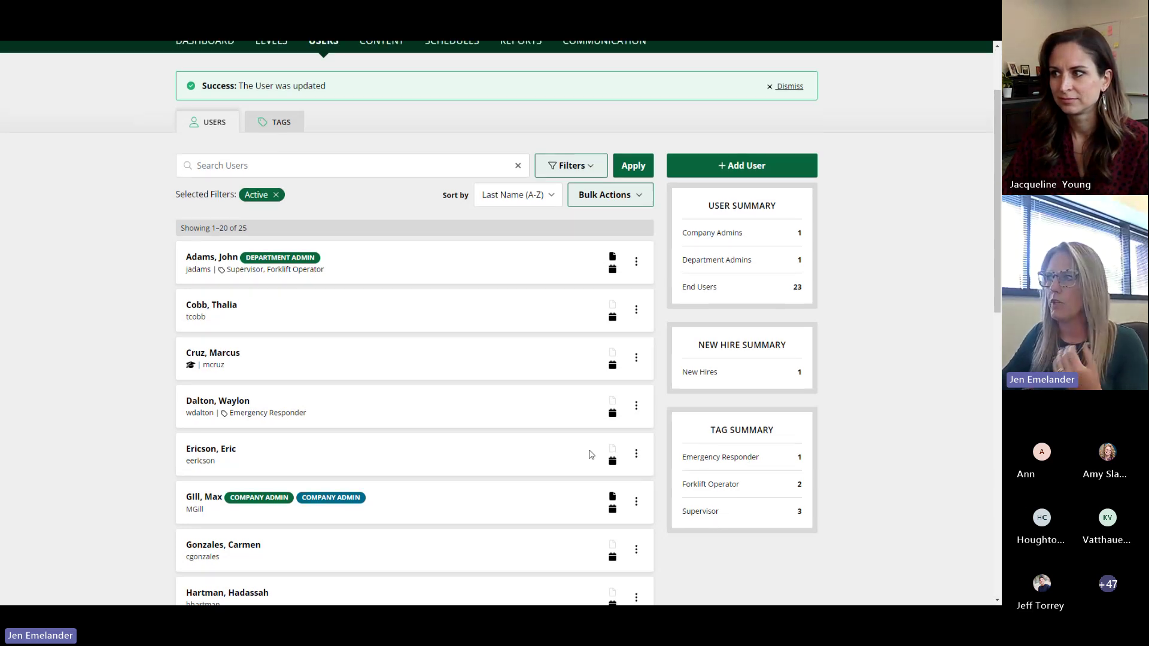
{"action": "left_click", "coordinate": [572, 266]}
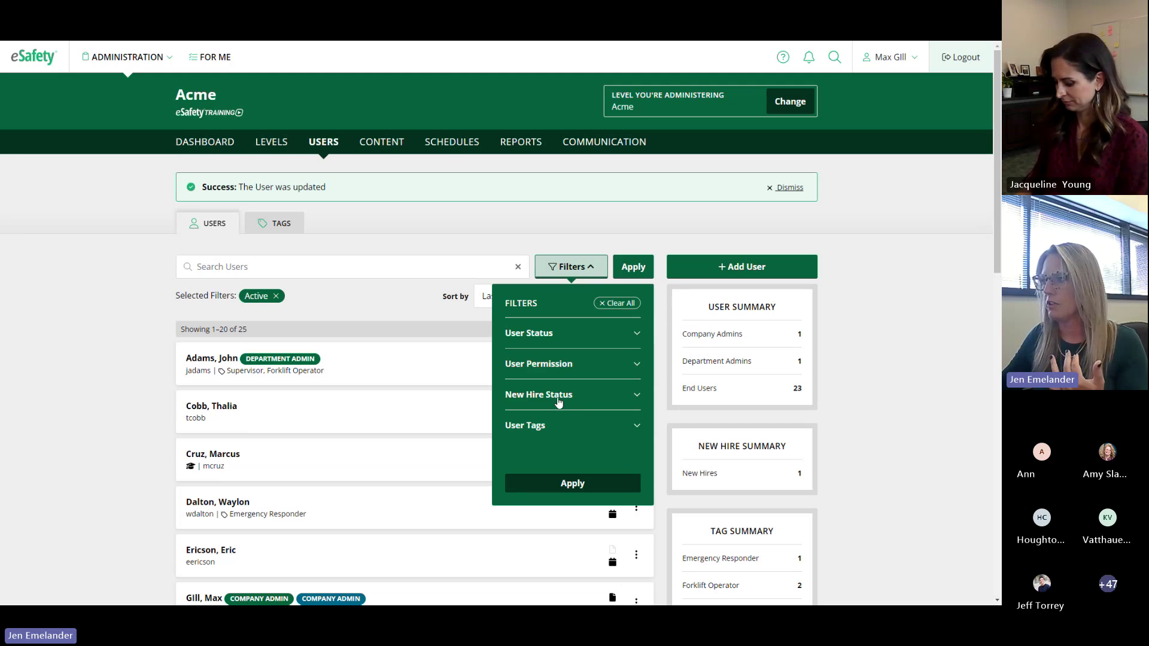
{"action": "left_click", "coordinate": [564, 426]}
{"action": "left_click", "coordinate": [566, 466]}
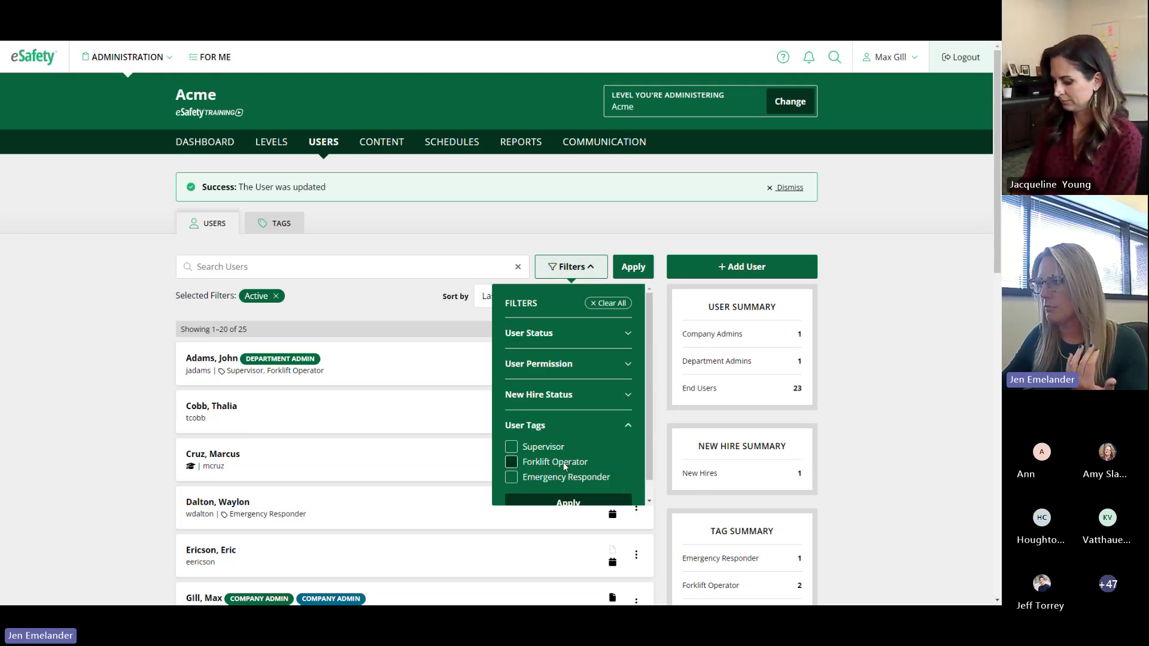
{"action": "left_click", "coordinate": [568, 503]}
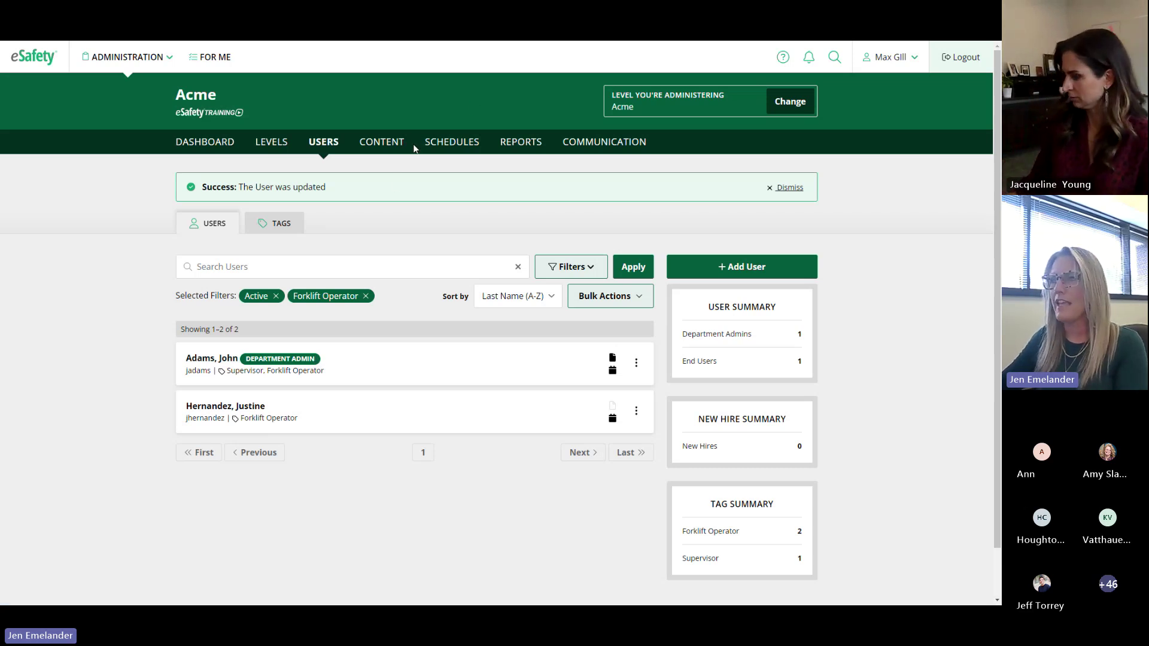
{"action": "left_click", "coordinate": [771, 187]}
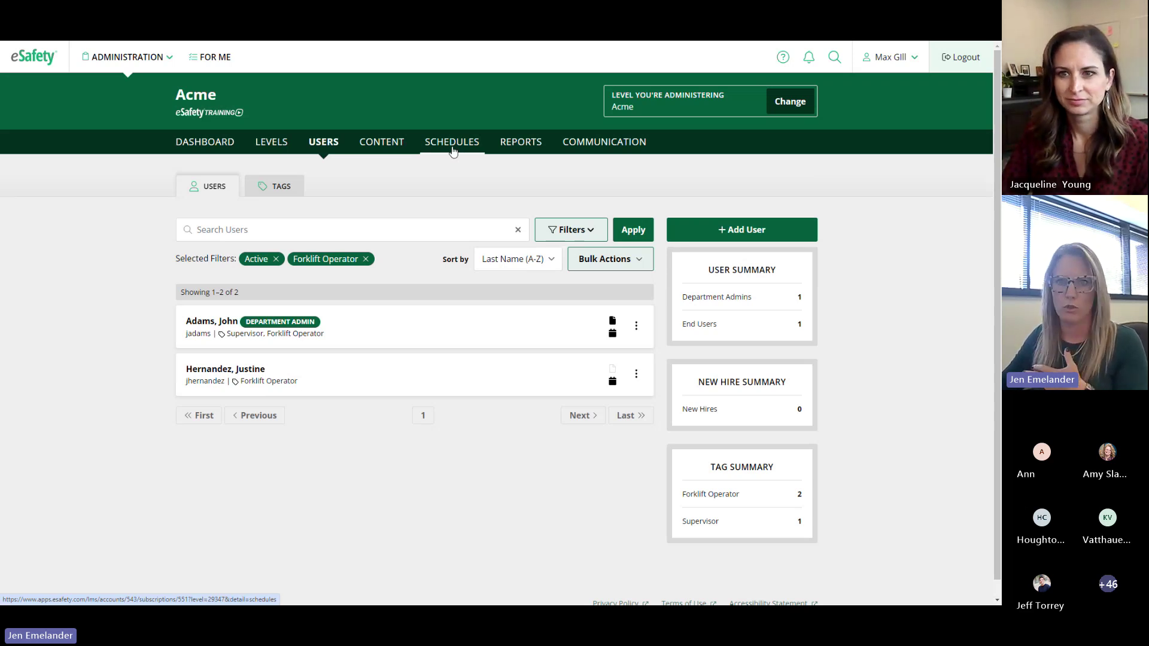
Start a new schedule and select the second, fifth and seventh individual users in the list as its recipients.
{"action": "left_click", "coordinate": [453, 150]}
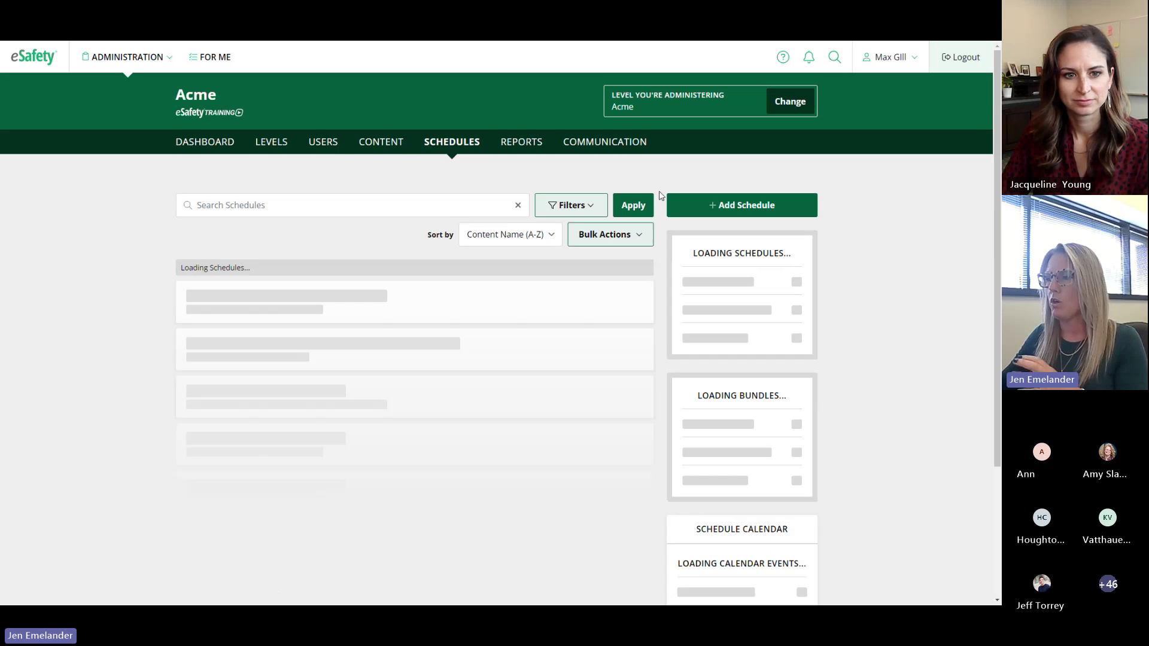
{"action": "left_click", "coordinate": [752, 208]}
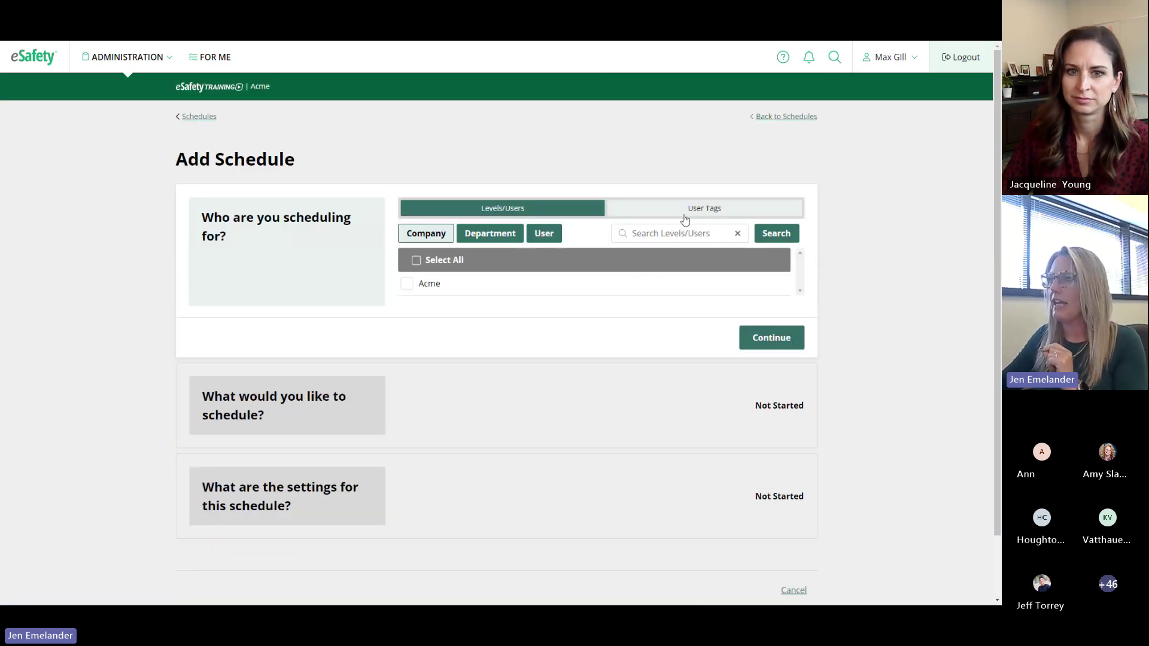
{"action": "left_click", "coordinate": [490, 234]}
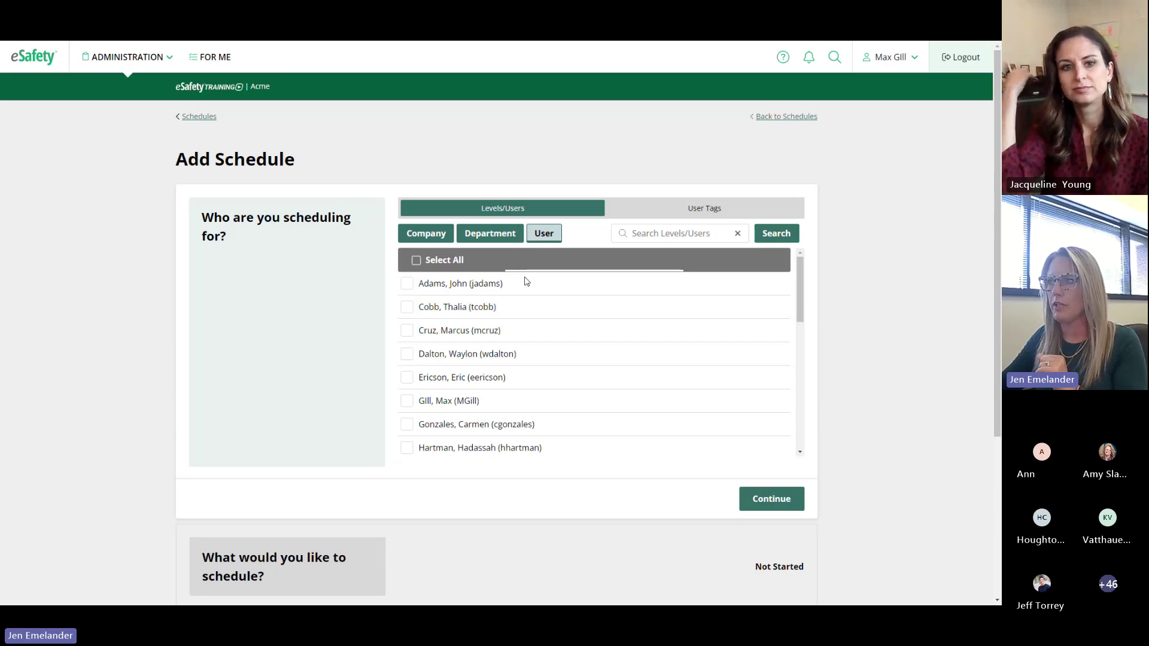
{"action": "left_click", "coordinate": [465, 308]}
{"action": "left_click", "coordinate": [452, 377]}
{"action": "left_click", "coordinate": [451, 426]}
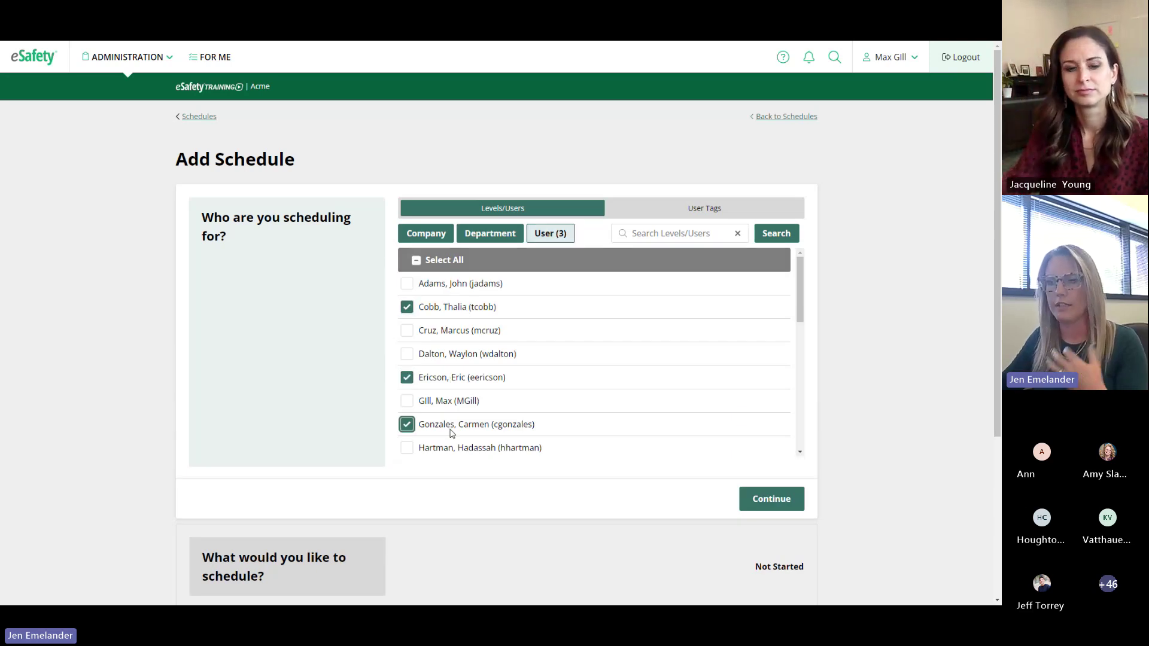
Choose the Supervisor user tag as the schedule's recipients, continue to the content selection, and cancel the schedule.
{"action": "scroll", "coordinate": [467, 385], "scroll_direction": "down", "scroll_amount": 3}
{"action": "scroll", "coordinate": [469, 387], "scroll_direction": "down", "scroll_amount": 5}
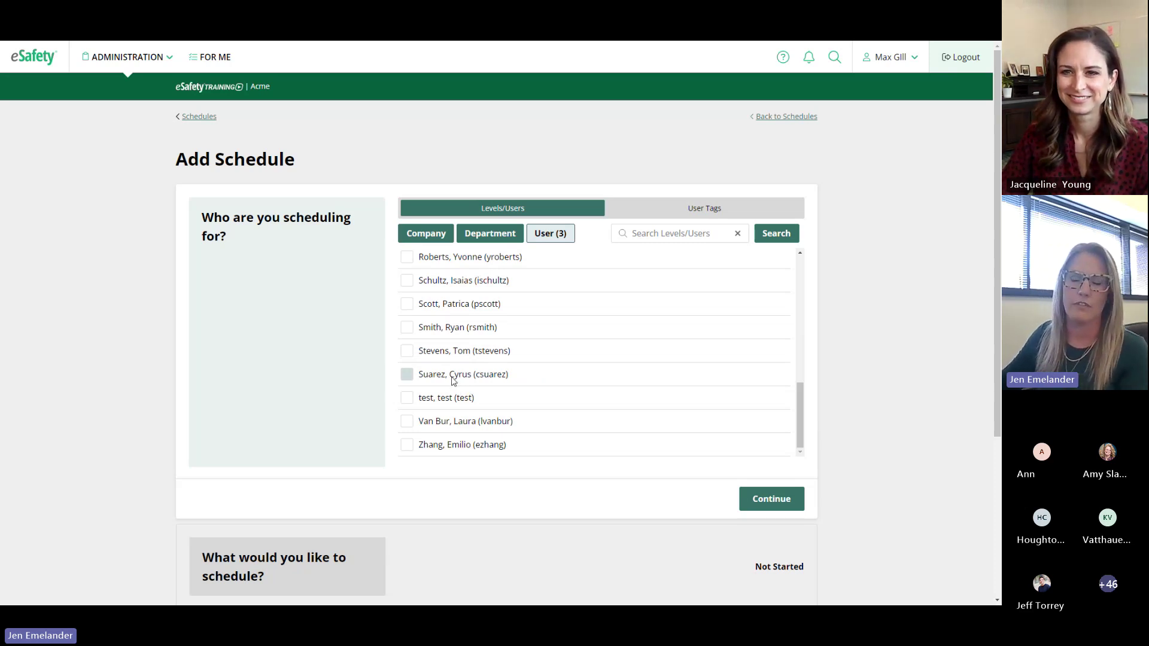
{"action": "scroll", "coordinate": [453, 381], "scroll_direction": "up", "scroll_amount": 6}
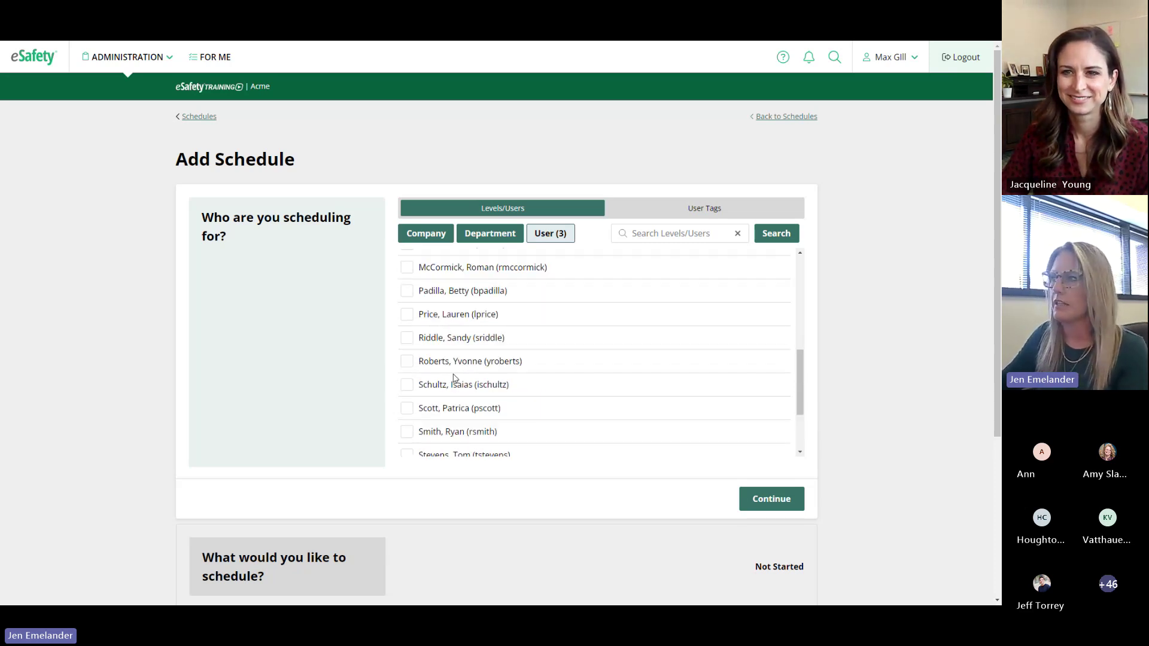
{"action": "left_click", "coordinate": [711, 213]}
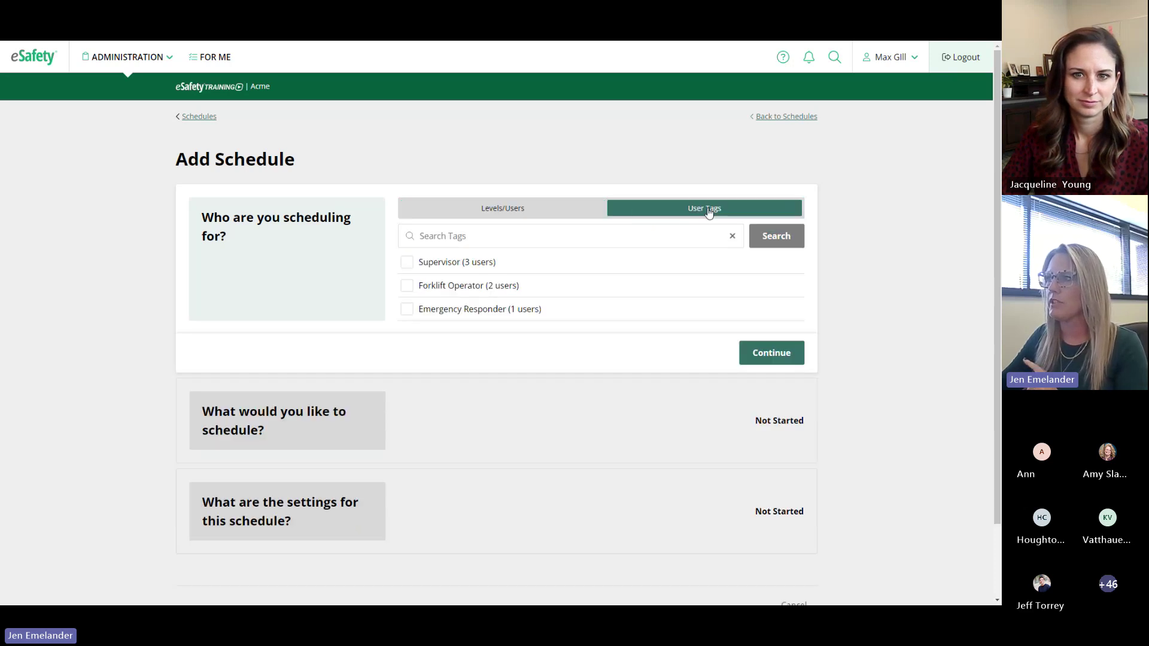
{"action": "left_click", "coordinate": [438, 269]}
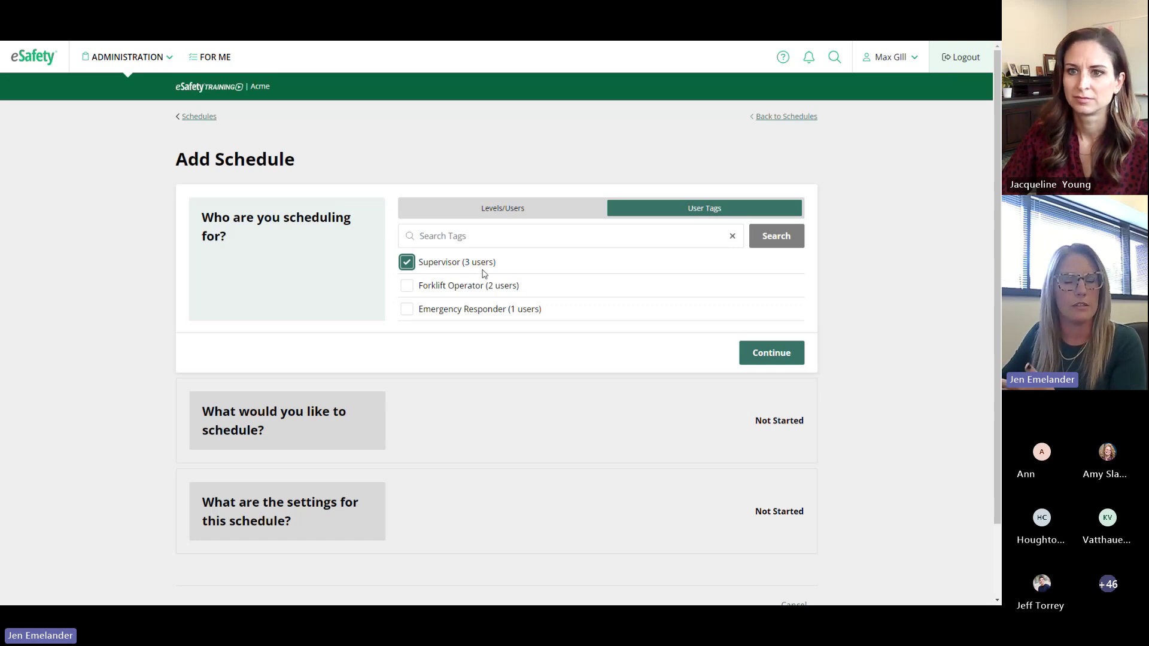
{"action": "left_click", "coordinate": [772, 362]}
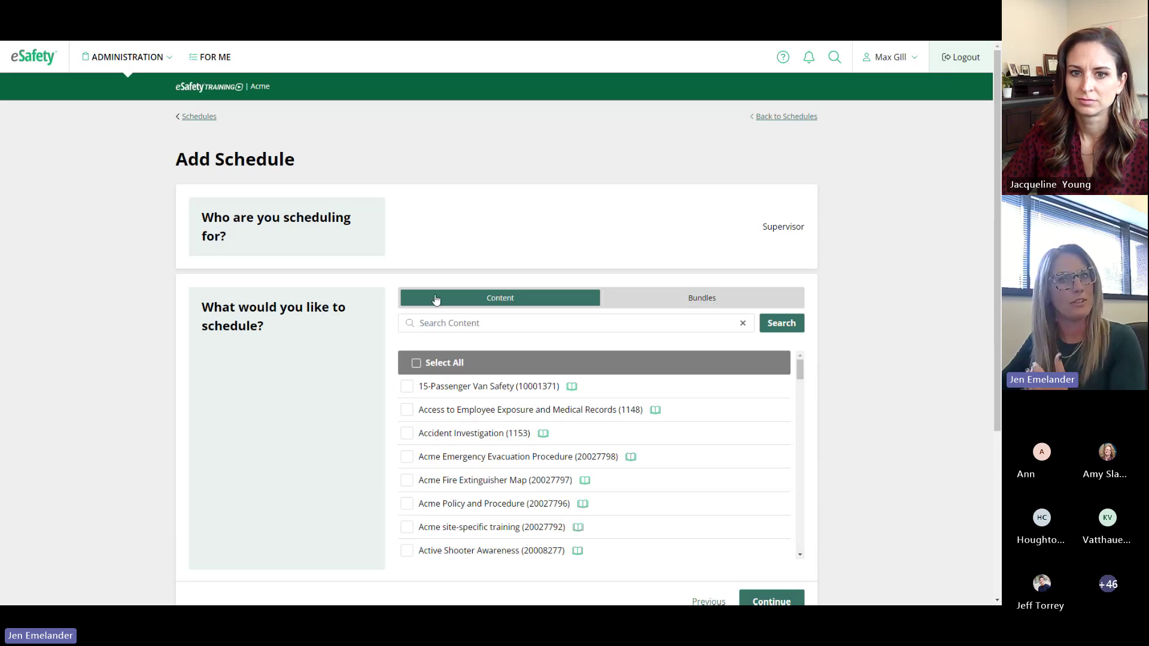
{"action": "scroll", "coordinate": [856, 457], "scroll_direction": "down", "scroll_amount": 4}
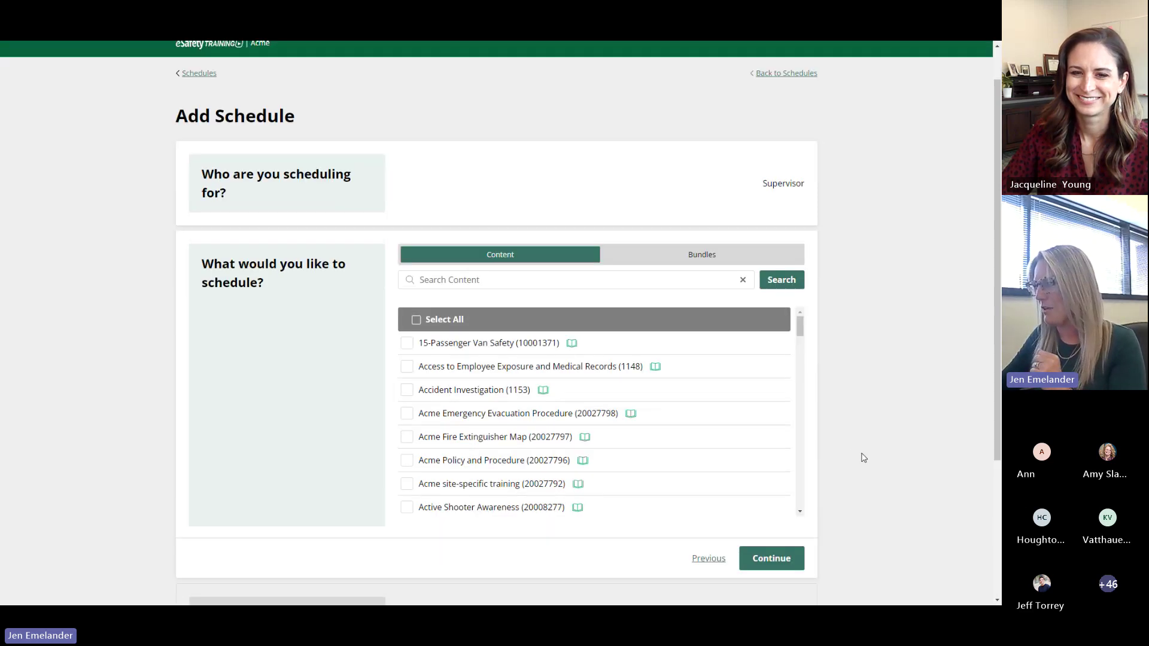
{"action": "left_click", "coordinate": [794, 520]}
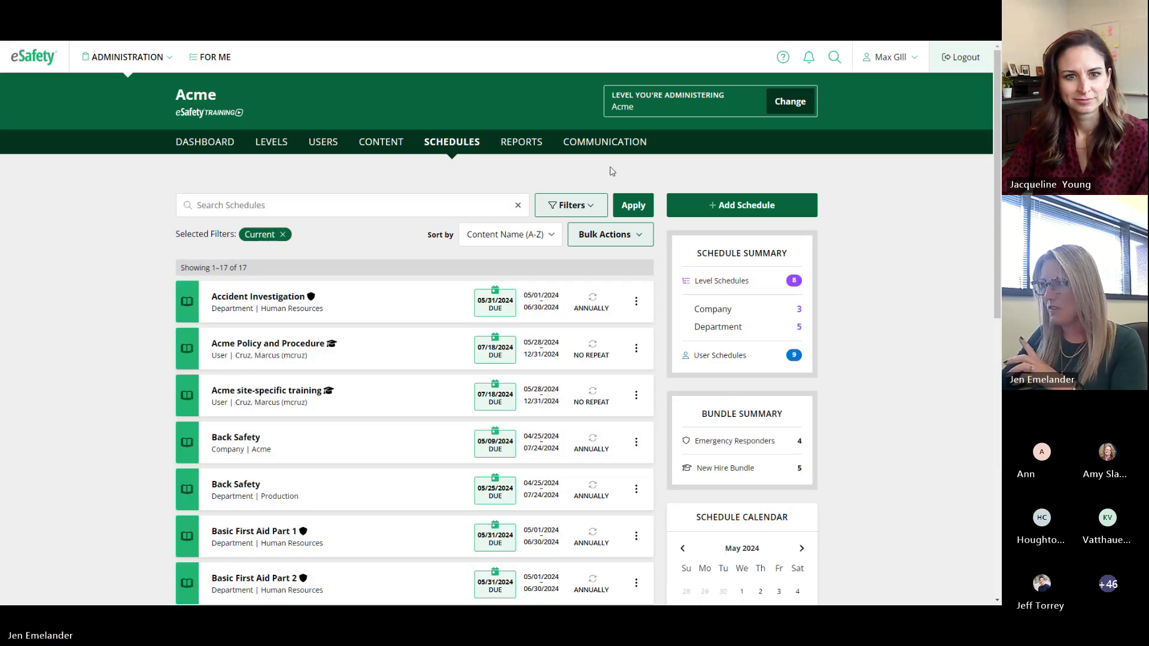
Open the Completion Status report template and limit the included users to those with the Supervisor tag.
{"action": "left_click", "coordinate": [513, 147]}
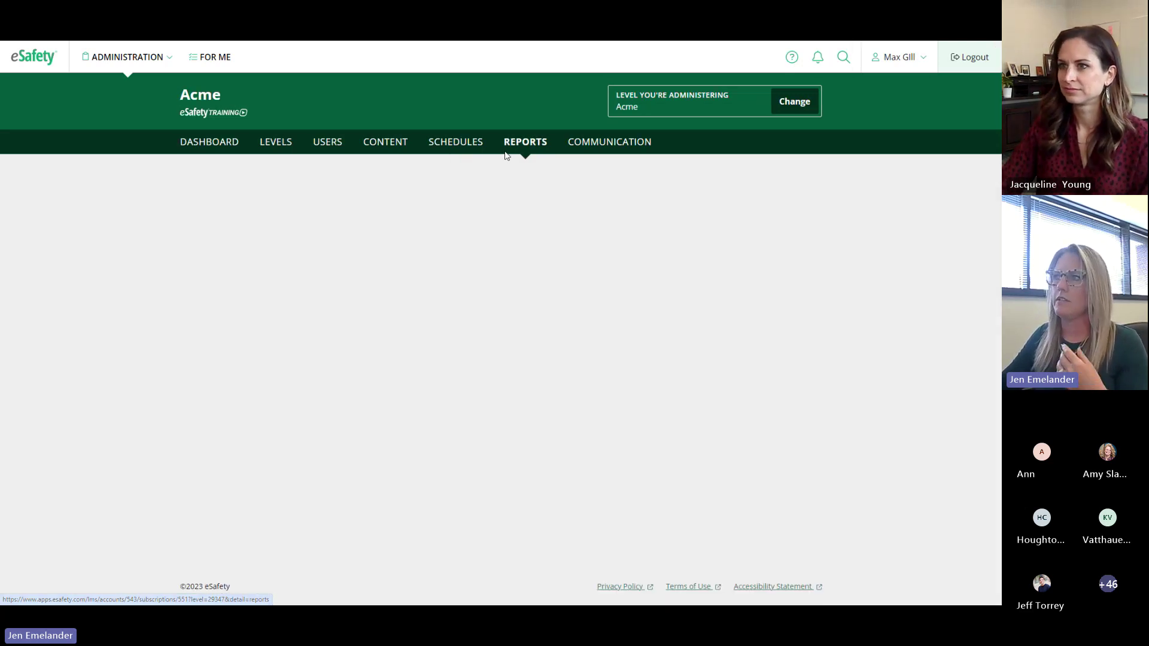
{"action": "left_click", "coordinate": [239, 323]}
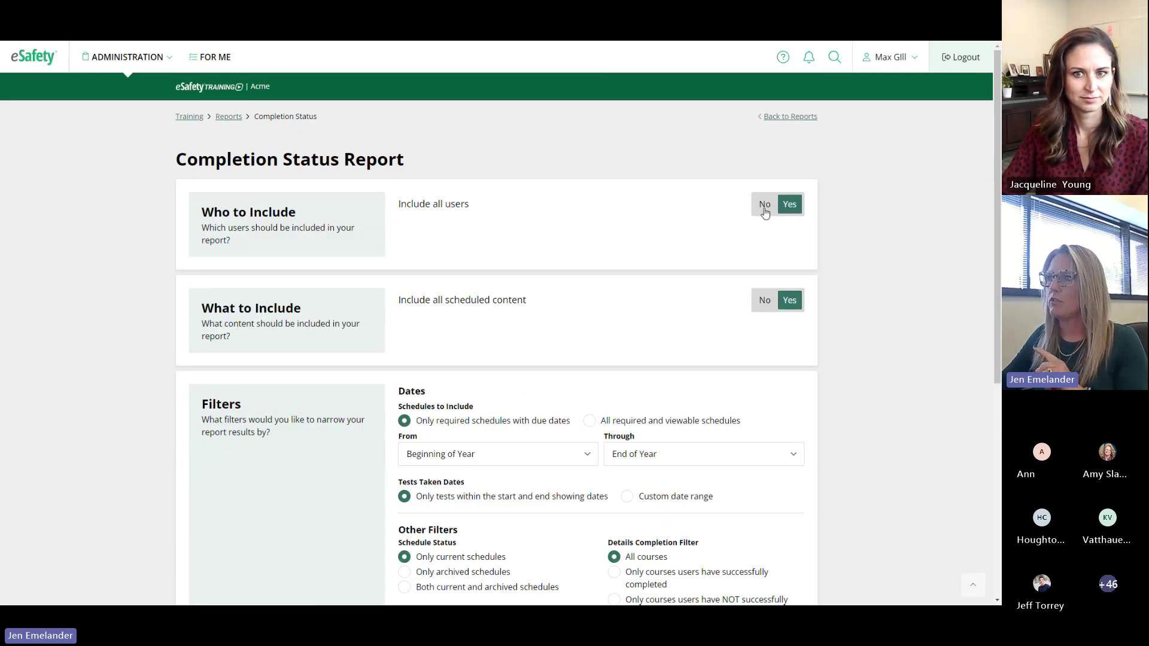
{"action": "left_click", "coordinate": [766, 207]}
{"action": "left_click", "coordinate": [688, 244]}
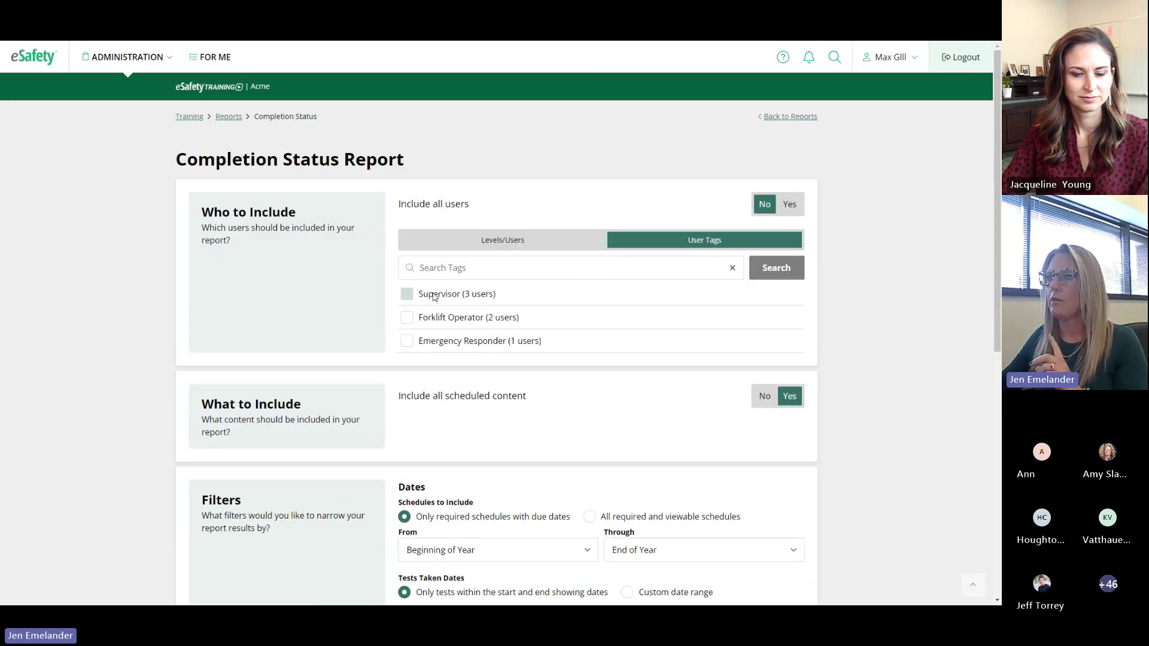
{"action": "left_click", "coordinate": [408, 294]}
Save the report parameters as a saved report named "Supervisor Completion Status".
{"action": "scroll", "coordinate": [906, 358], "scroll_direction": "down", "scroll_amount": 8}
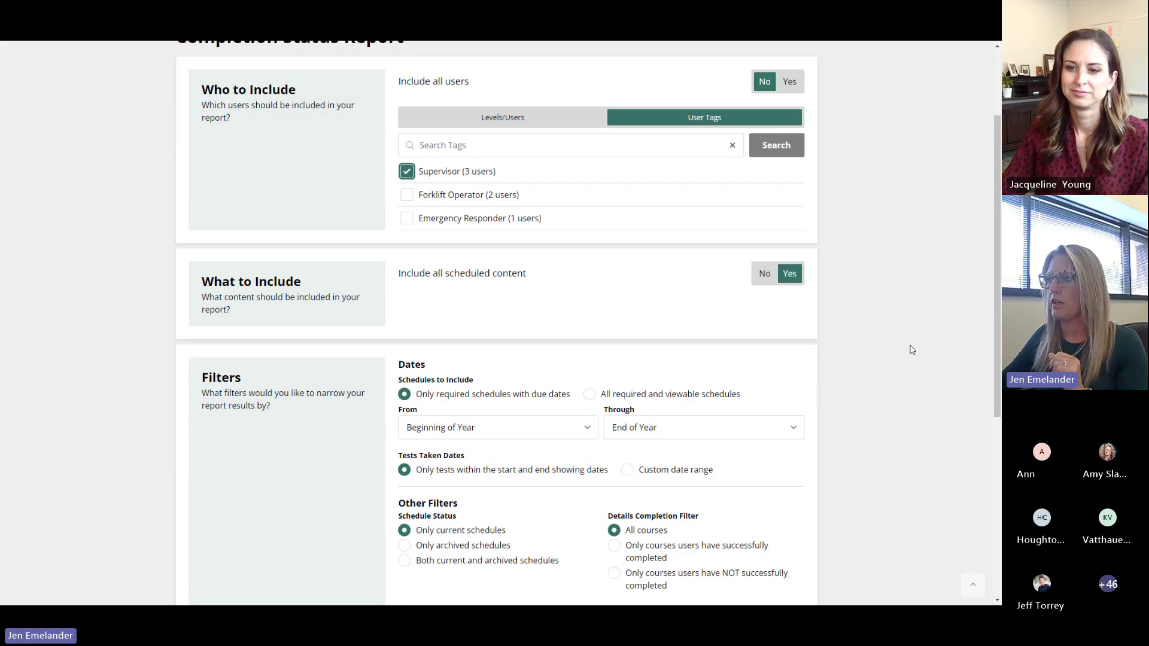
{"action": "left_click", "coordinate": [689, 521]}
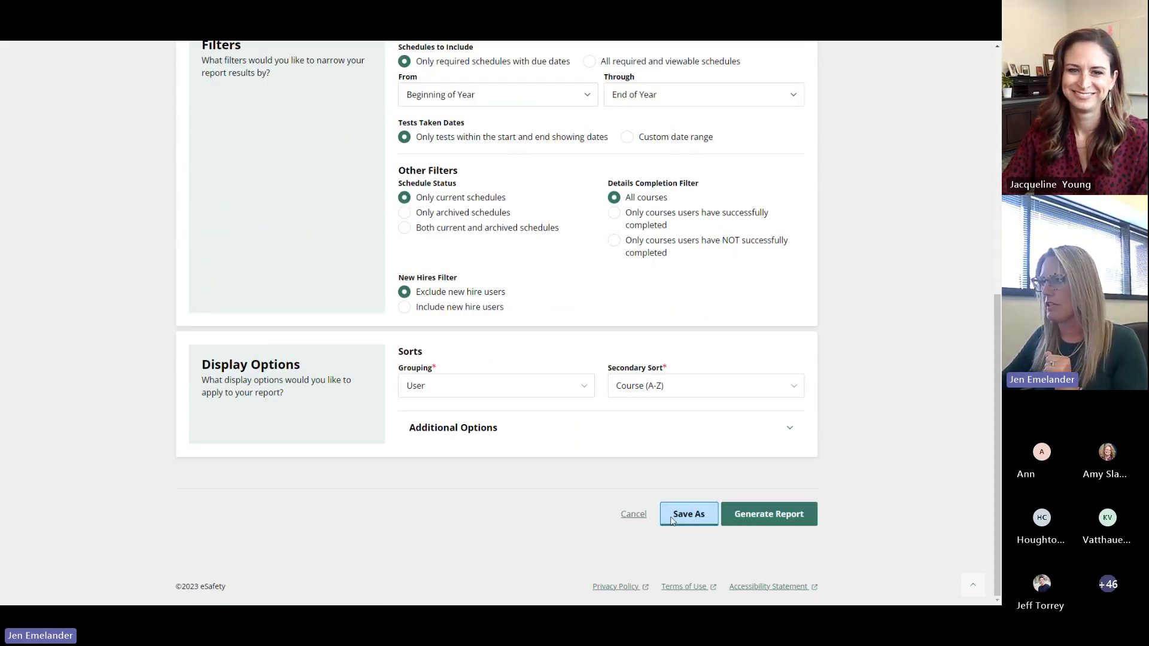
{"action": "left_click", "coordinate": [301, 330]}
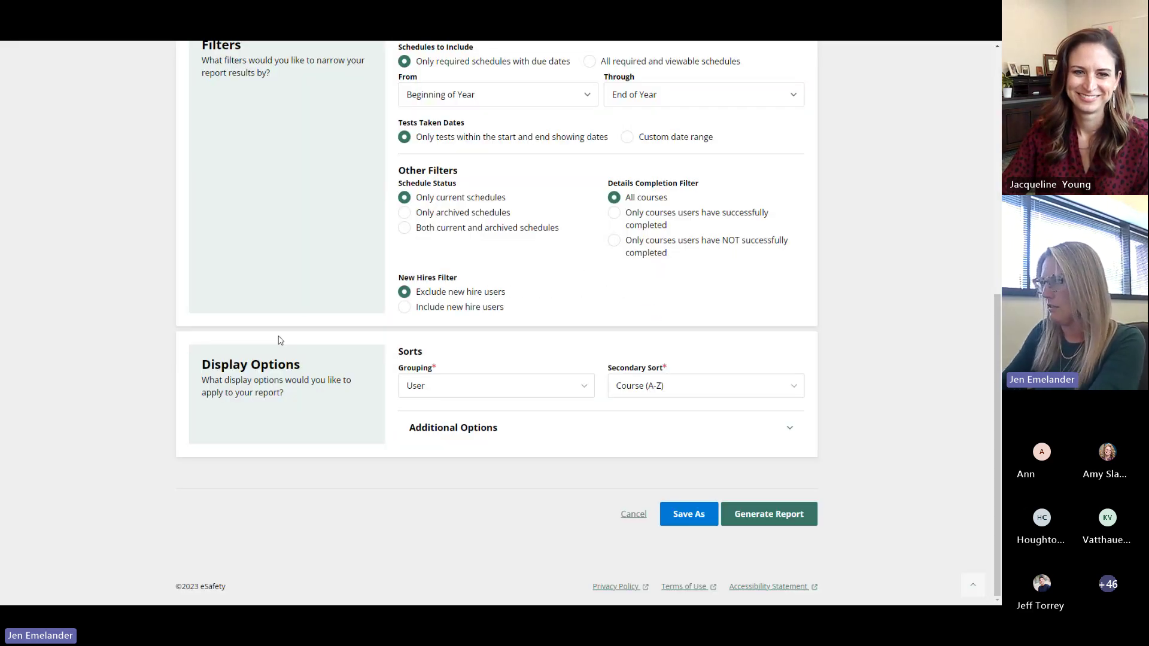
{"action": "left_click", "coordinate": [689, 515]}
{"action": "left_click", "coordinate": [471, 328]}
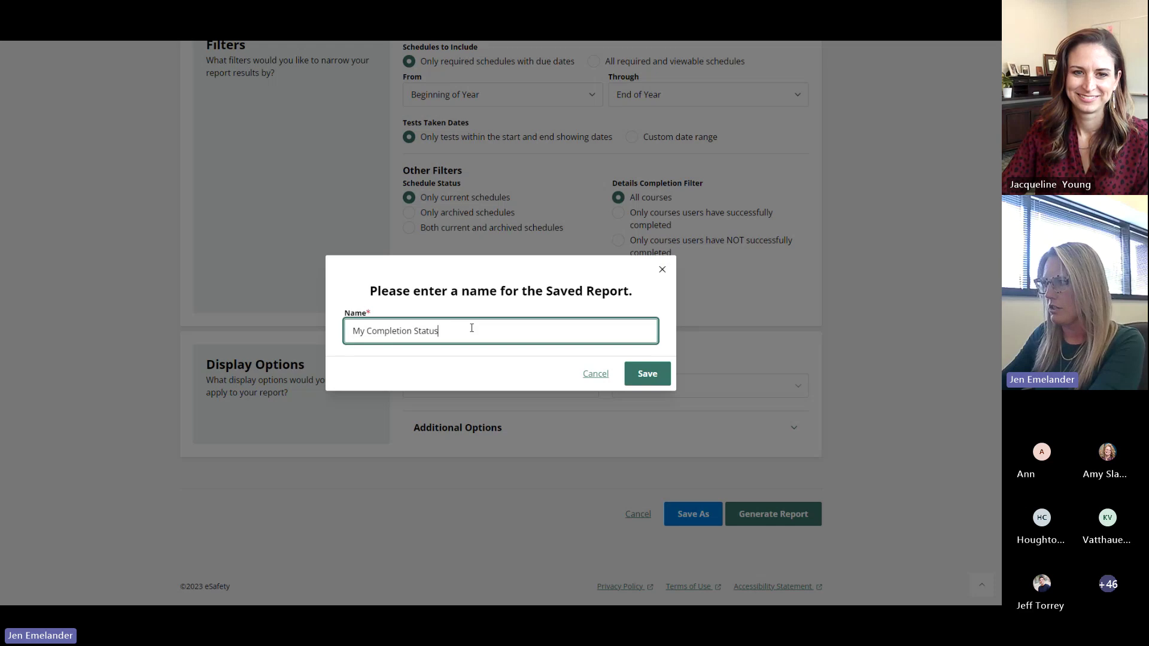
{"action": "key", "text": "BackSpace"}
{"action": "key", "text": "BackSpace"}
{"action": "key", "text": "BackSpace"}
{"action": "key", "text": "BackSpace"}
{"action": "key", "text": "BackSpace"}
{"action": "key", "text": "BackSpace"}
{"action": "key", "text": "BackSpace"}
{"action": "key", "text": "BackSpace"}
{"action": "key", "text": "BackSpace"}
{"action": "key", "text": "BackSpace"}
{"action": "key", "text": "BackSpace"}
{"action": "key", "text": "BackSpace"}
{"action": "key", "text": "BackSpace"}
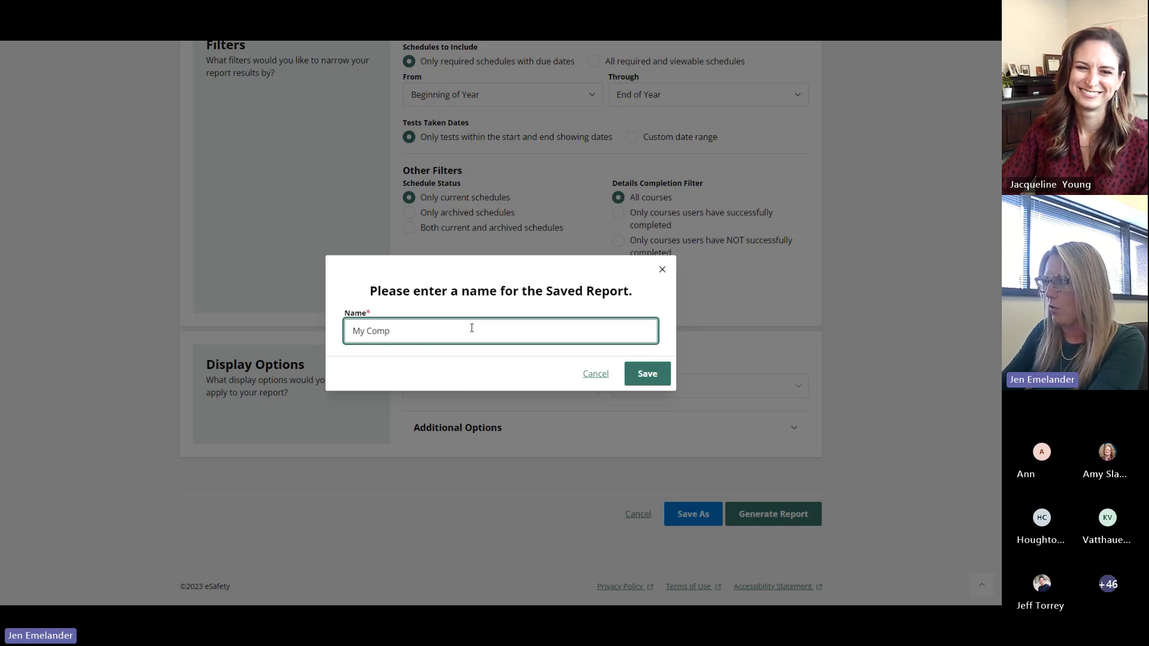
{"action": "key", "text": "BackSpace"}
{"action": "key", "text": "BackSpace"}
{"action": "key", "text": "BackSpace"}
{"action": "key", "text": "BackSpace"}
{"action": "key", "text": "BackSpace"}
{"action": "key", "text": "BackSpace"}
{"action": "key", "text": "BackSpace"}
{"action": "type", "text": "S"}
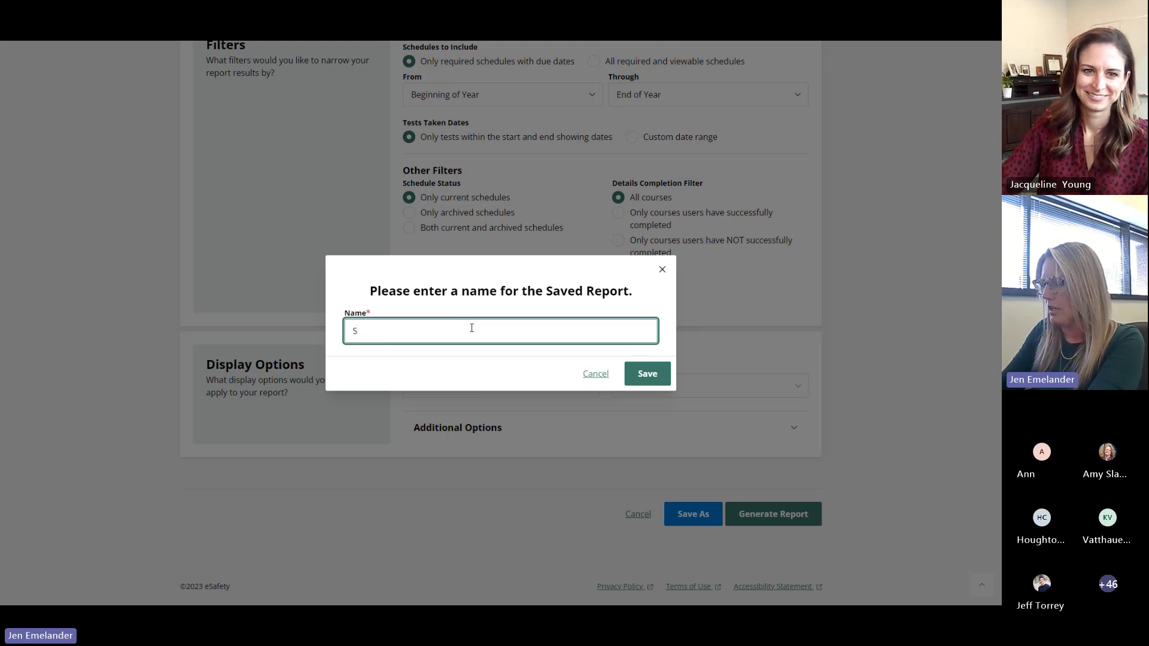
{"action": "type", "text": "upervis"}
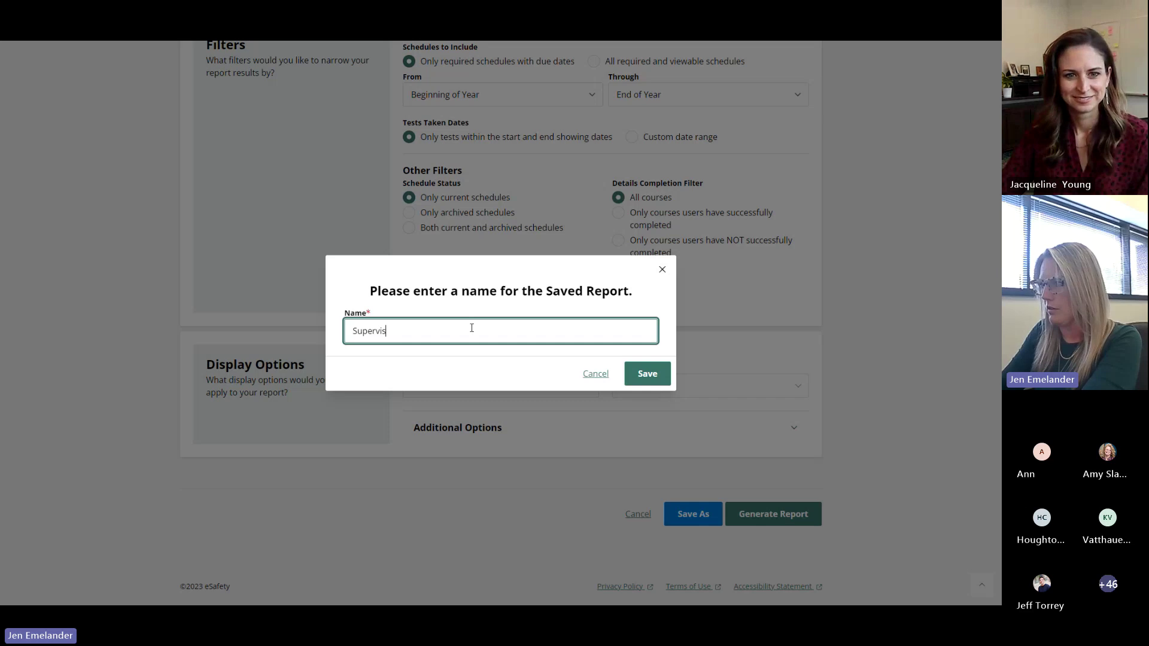
{"action": "type", "text": "or Completion"}
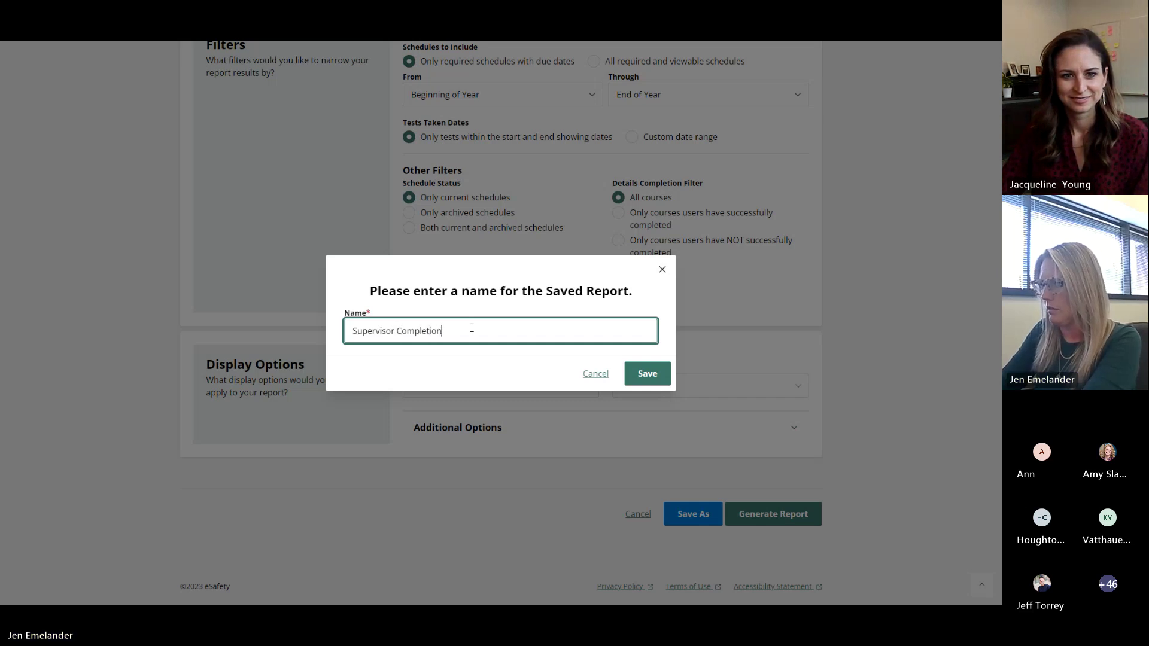
{"action": "type", "text": " Sta"}
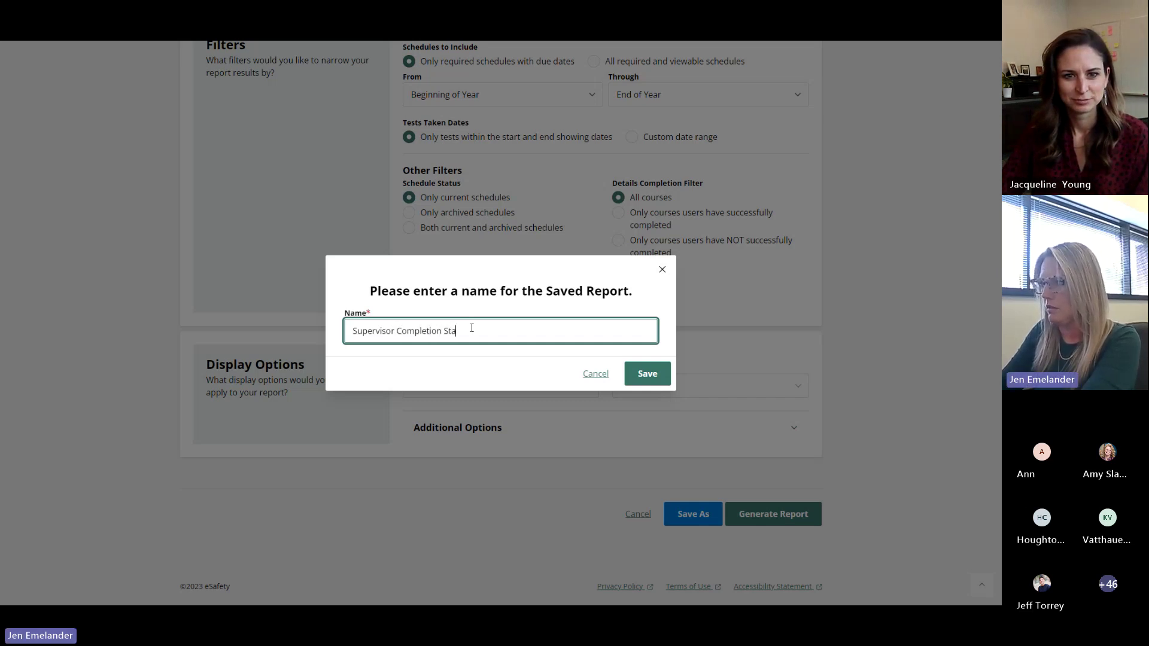
{"action": "type", "text": "tus"}
{"action": "left_click", "coordinate": [643, 375]}
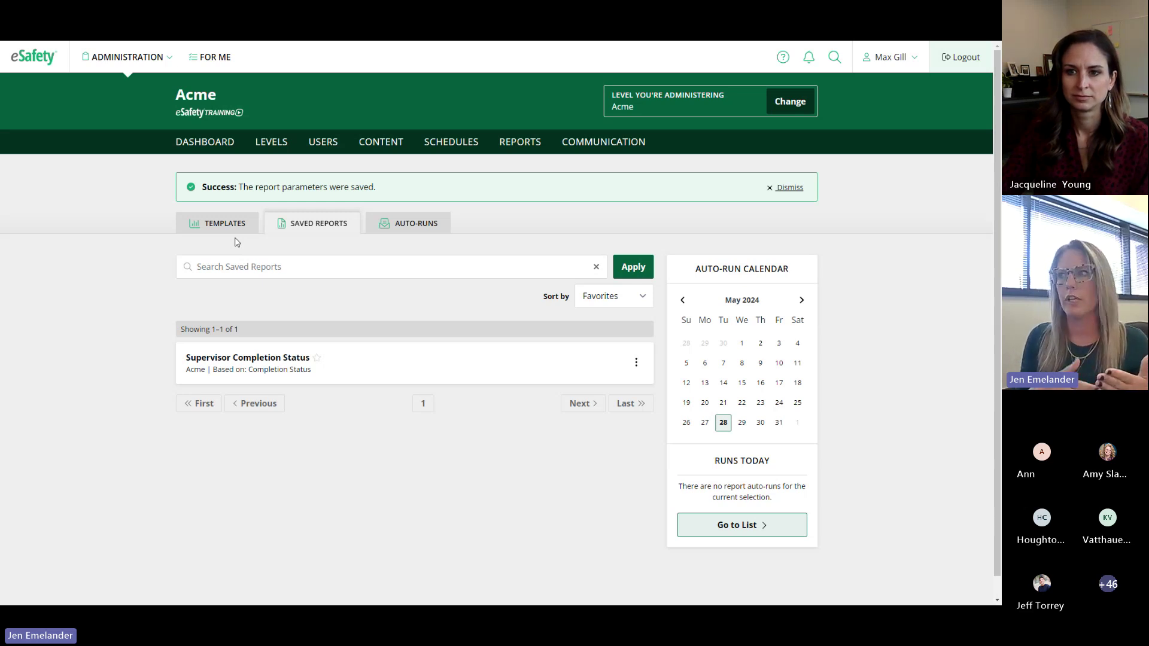
View the schedules list, the dashboard and the users list, and return to the dashboard.
{"action": "left_click", "coordinate": [454, 144]}
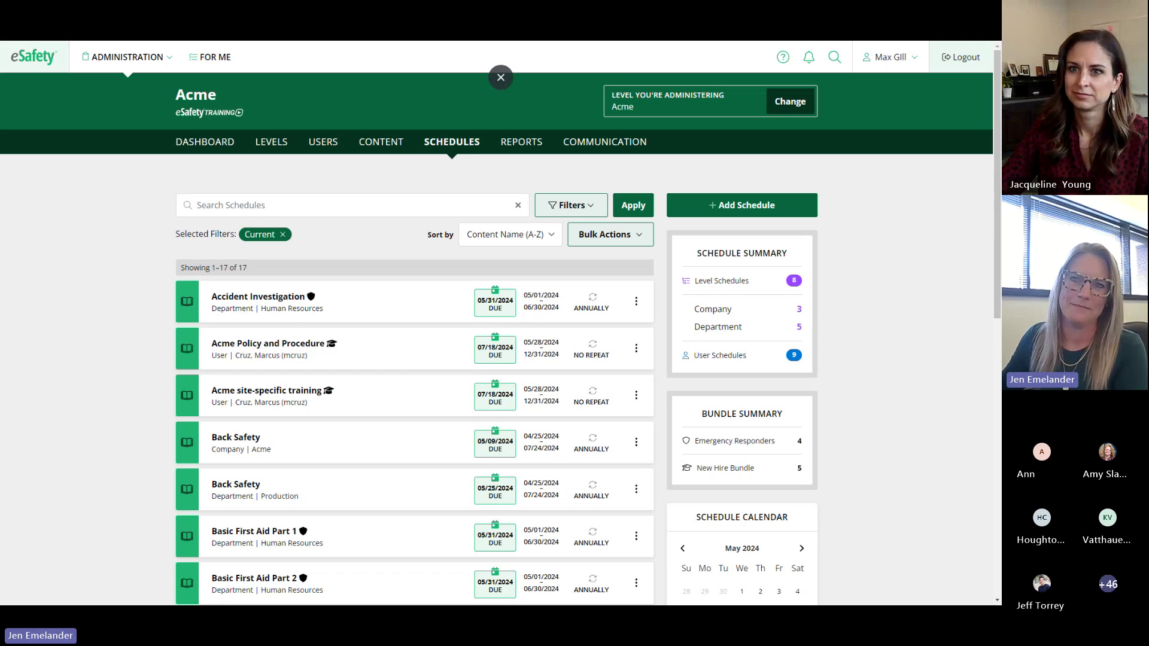
{"action": "left_click", "coordinate": [204, 145]}
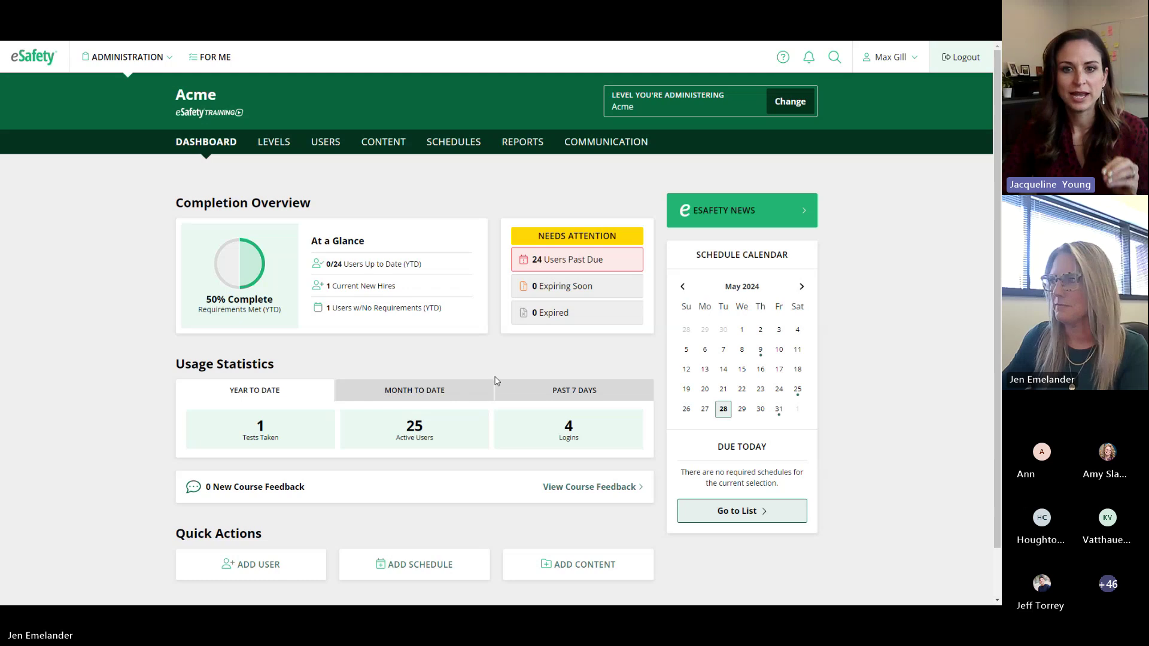
{"action": "left_click", "coordinate": [329, 155]}
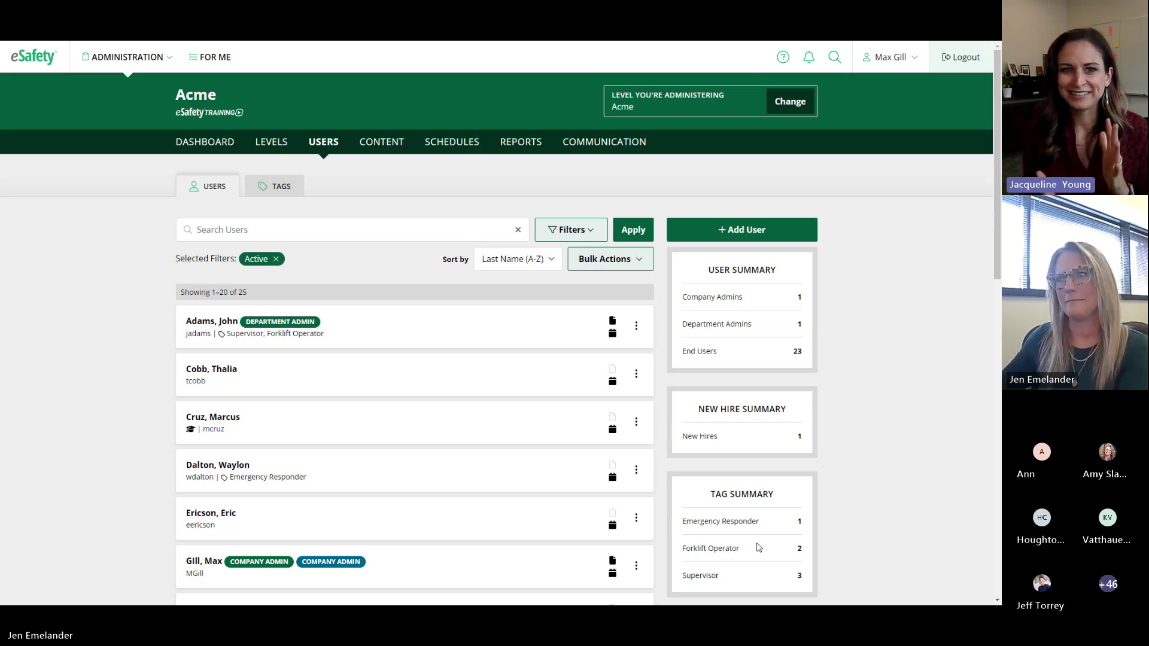
{"action": "left_click", "coordinate": [216, 146]}
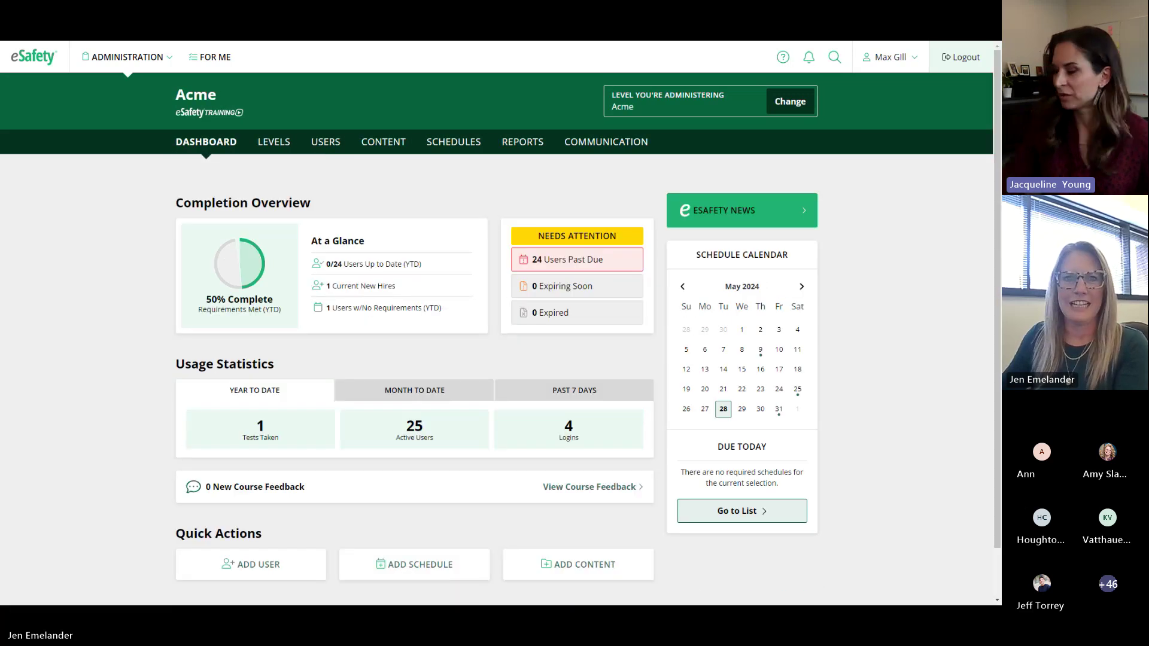